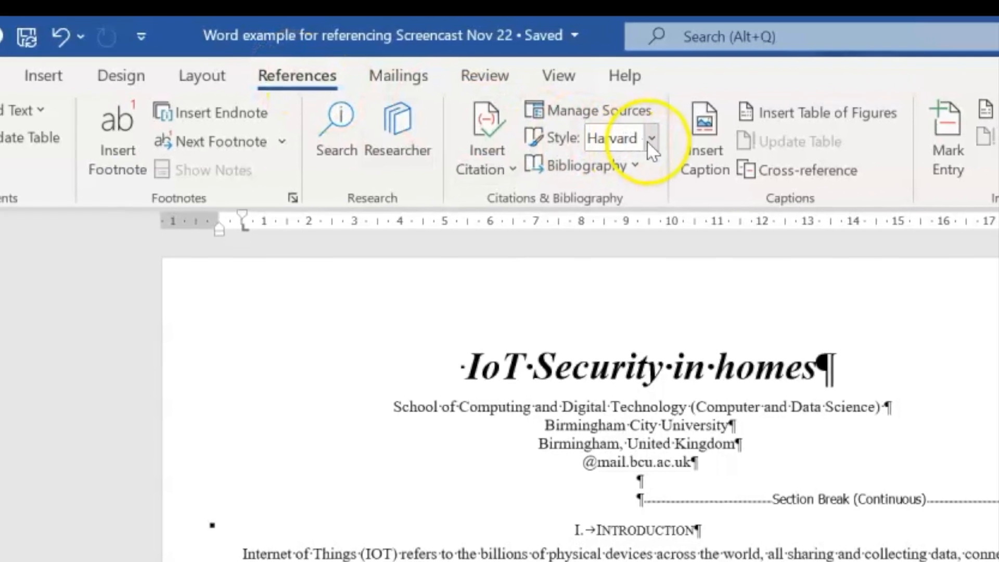
# Switch the citation style to Harvard - Anglia and place the cursor after 'programme'
pyautogui.click(650, 143)
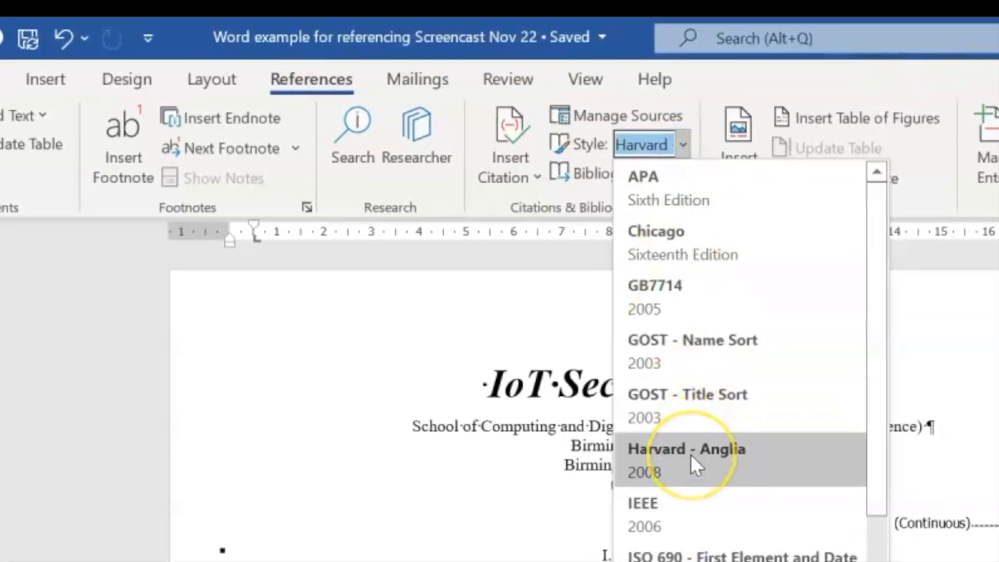
pyautogui.click(691, 454)
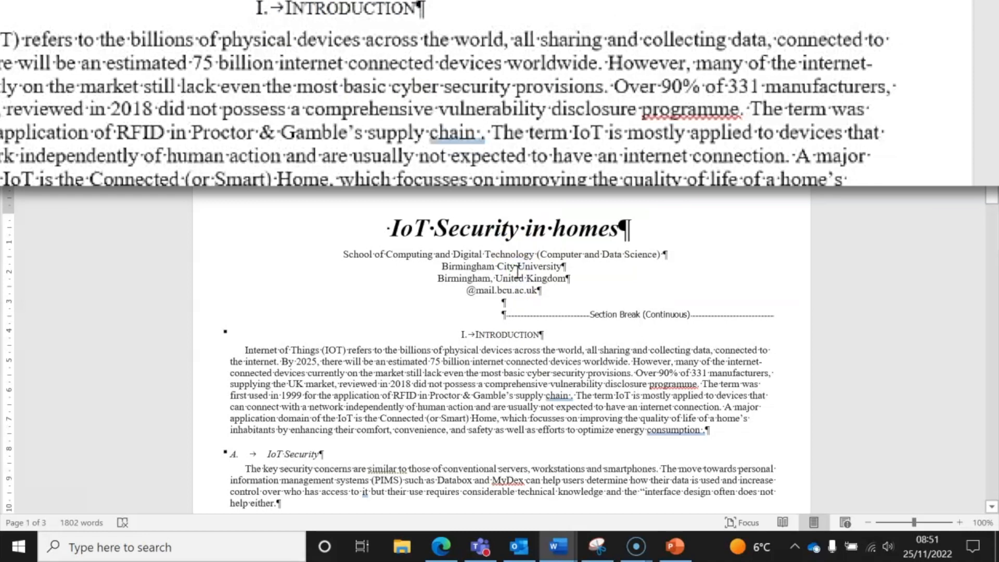
pyautogui.click(698, 386)
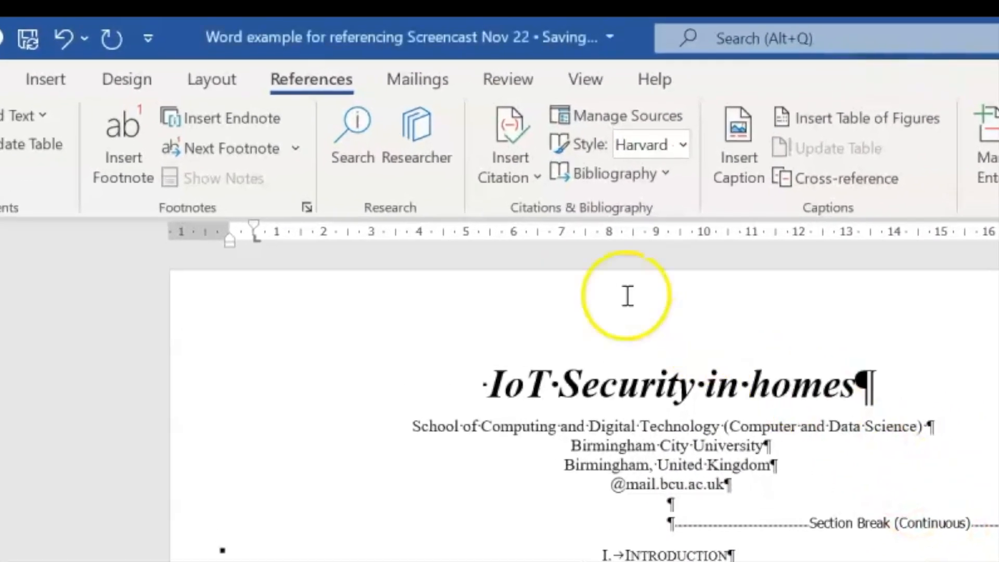
# Start a new citation source with source type Document From Web site
pyautogui.click(520, 173)
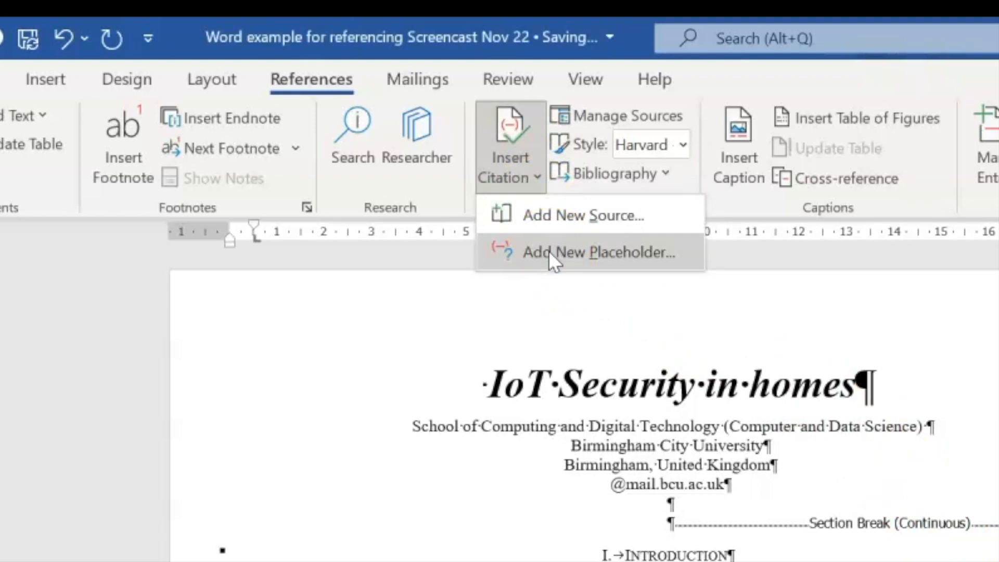
pyautogui.click(554, 217)
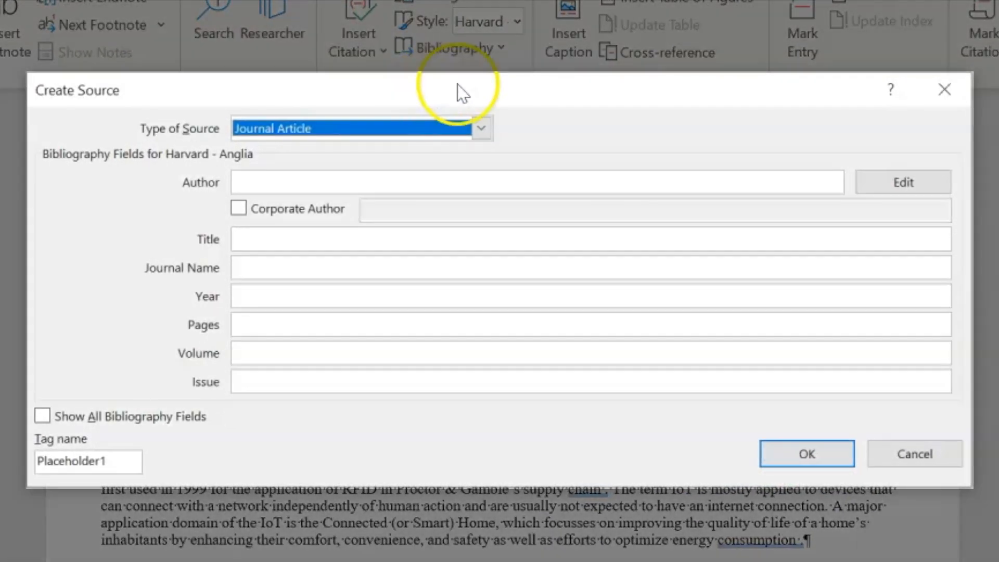
pyautogui.click(479, 120)
pyautogui.moveTo(484, 165); pyautogui.dragTo(484, 174)
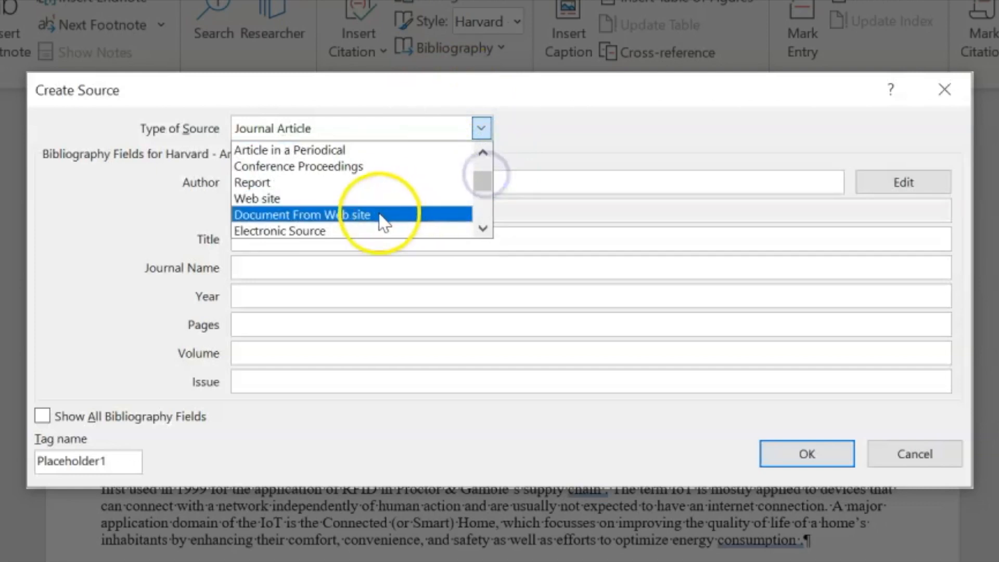
pyautogui.click(383, 221)
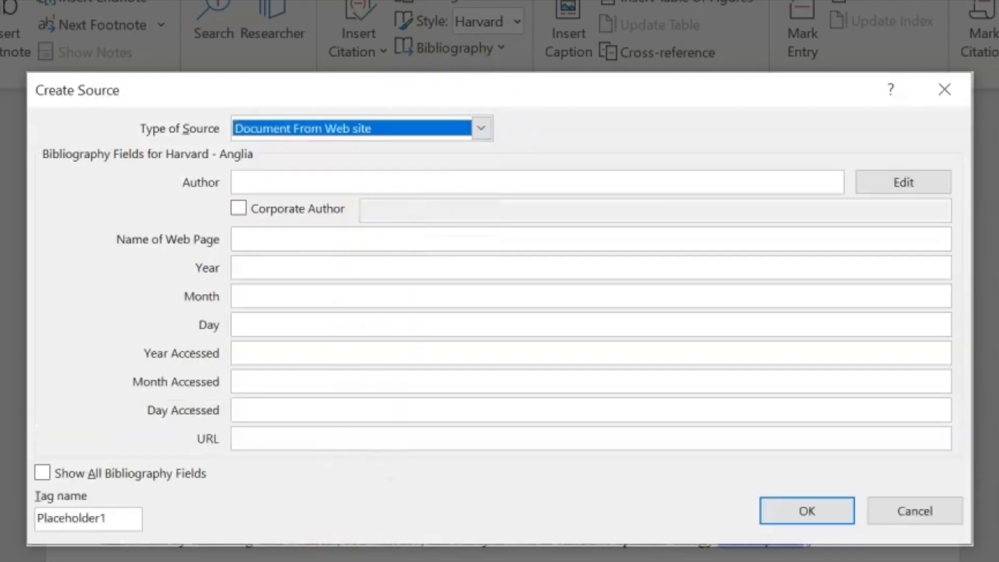
# In Edge, scroll the vulnerability disclosure PDF to page 16 and select the 2018 copyright year
pyautogui.moveTo(441, 547)
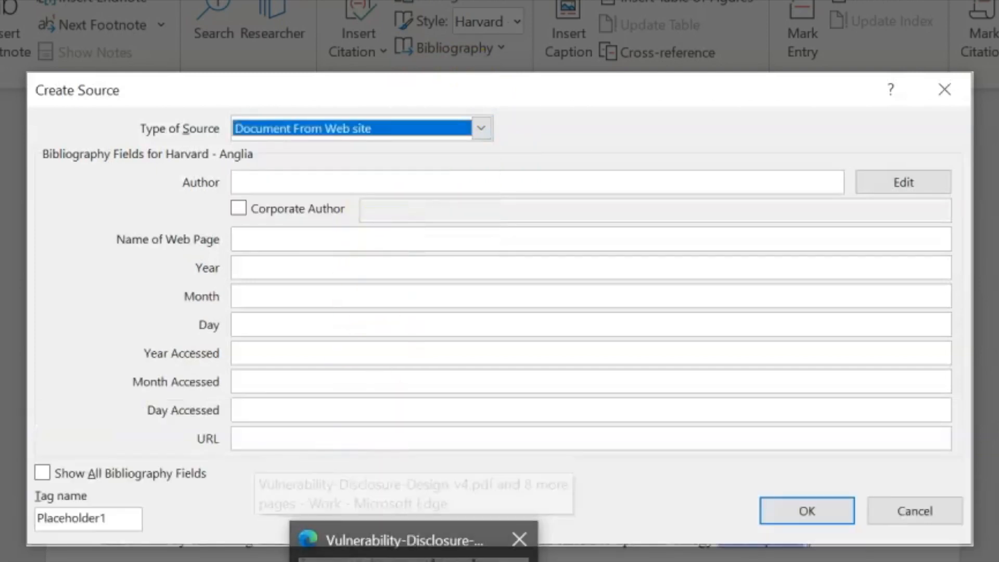
pyautogui.click(370, 541)
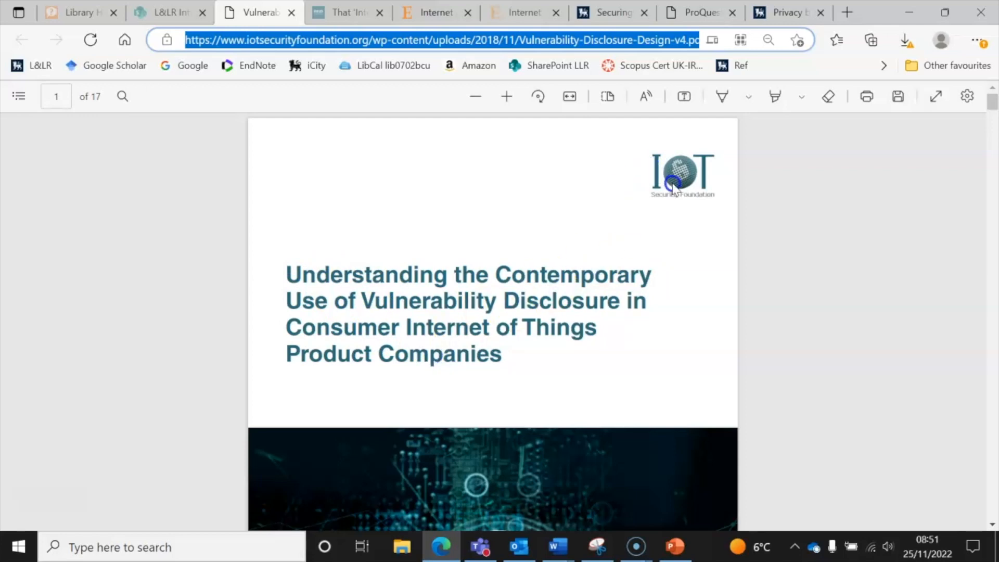
pyautogui.moveTo(991, 95); pyautogui.dragTo(992, 484)
pyautogui.doubleClick(816, 344)
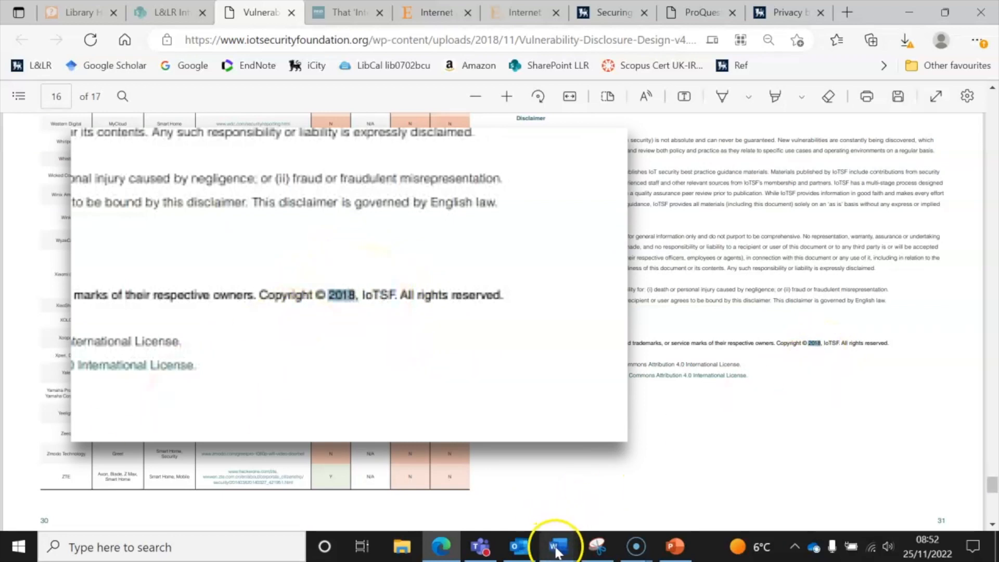
# Mark the author as corporate (IOT Security Foundation), paste the page title, and enter year 2018 and access date
pyautogui.moveTo(556, 551)
pyautogui.click(495, 508)
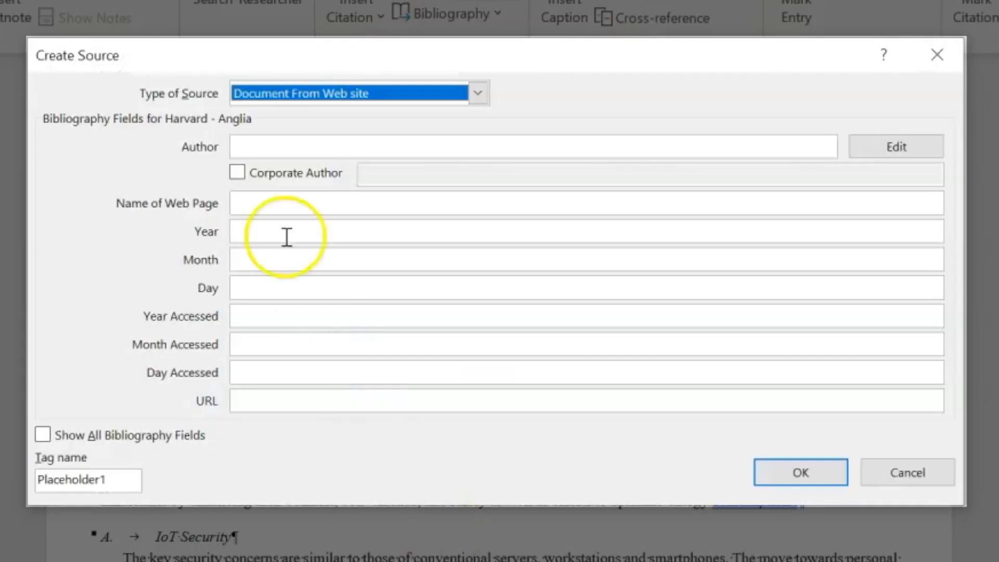
pyautogui.click(237, 173)
pyautogui.click(387, 179)
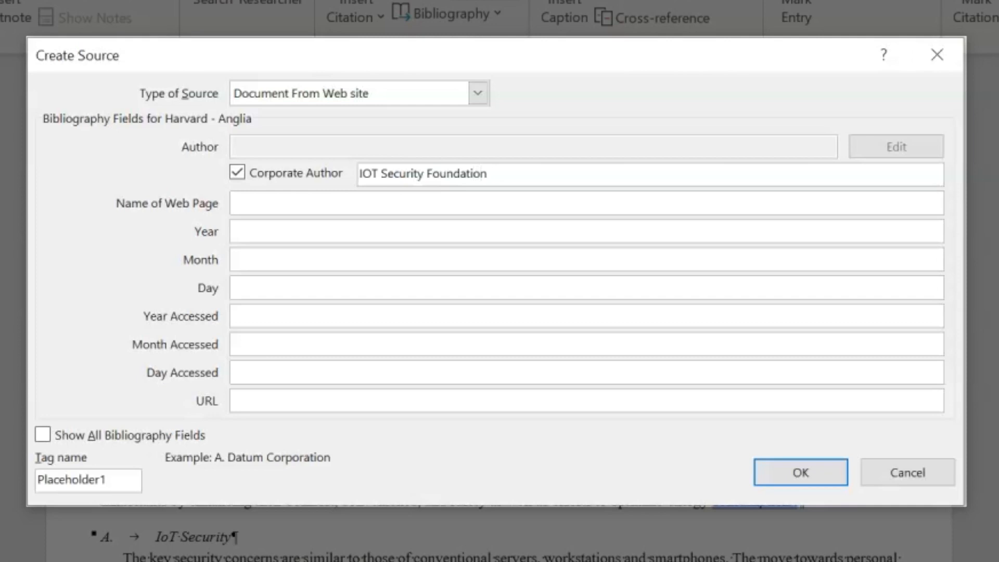
pyautogui.click(378, 200)
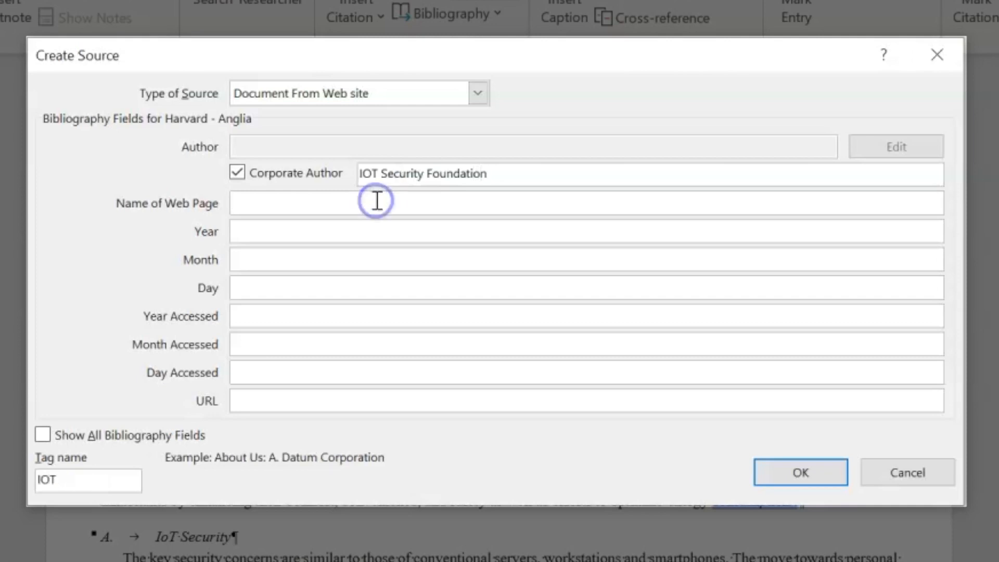
pyautogui.write('Understanding the Contemporary Use of Vulnerability Disclosure in Consumer Internet of Things Product Disclosures')
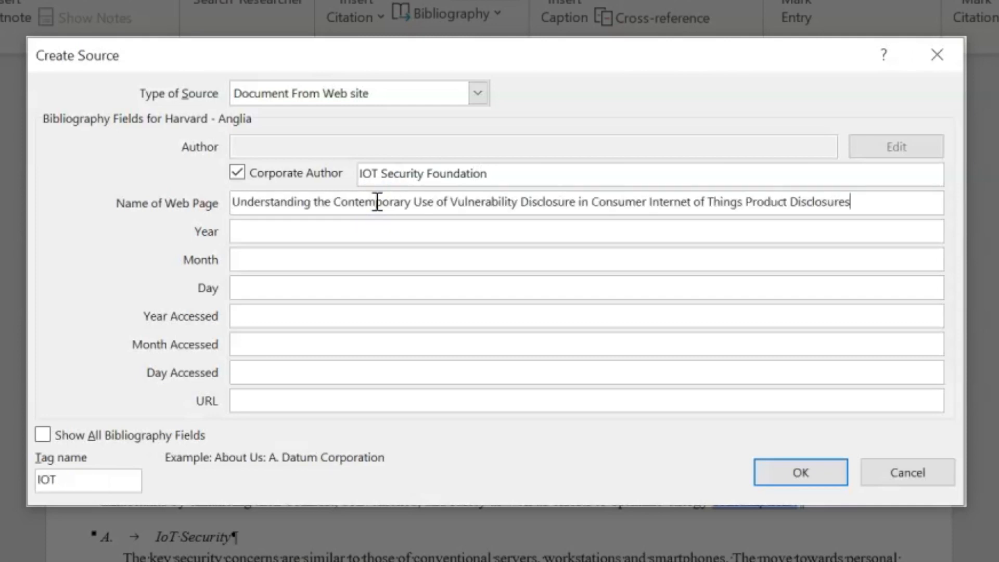
pyautogui.click(327, 227)
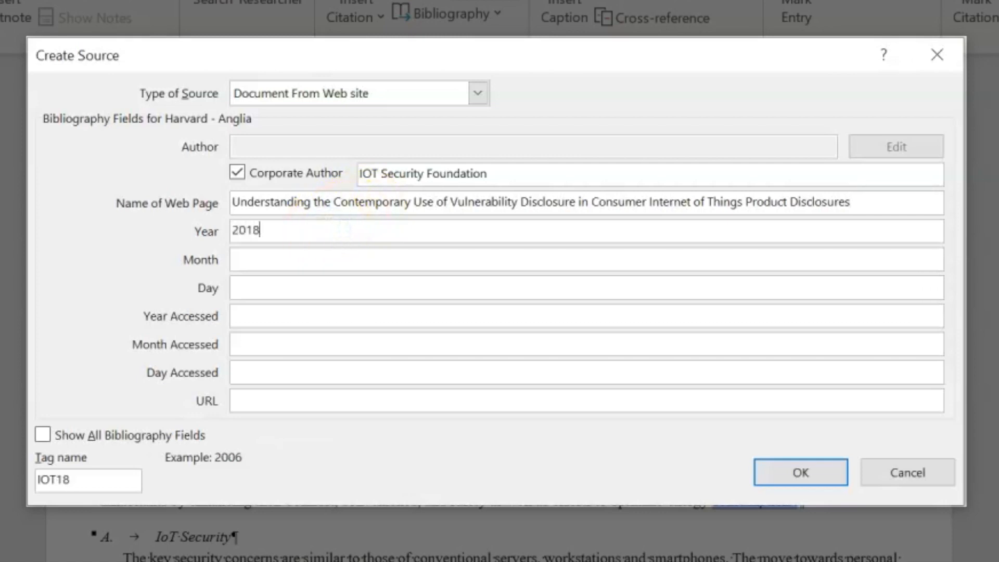
pyautogui.click(285, 318)
pyautogui.write('2022')
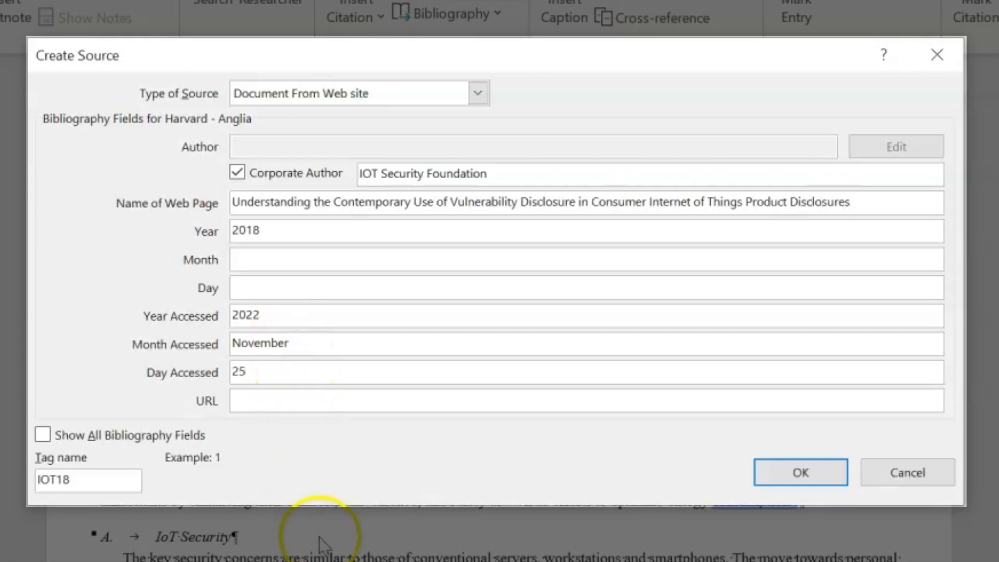
# Paste the PDF's URL from Edge and insert the (IOT Security Foundation, 2018) citation
pyautogui.click(445, 552)
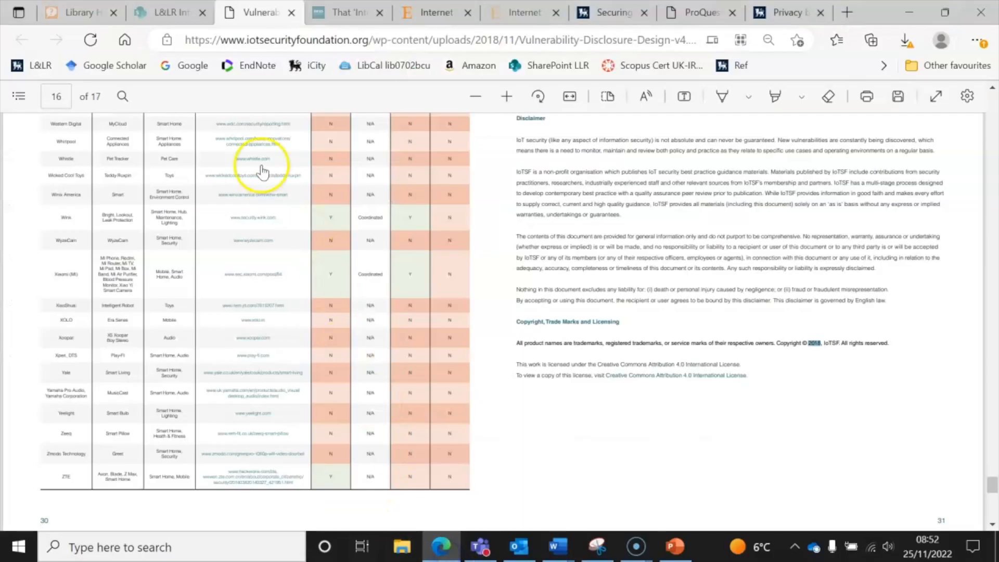
pyautogui.click(242, 41)
pyautogui.hotkey('ctrl', 'c')
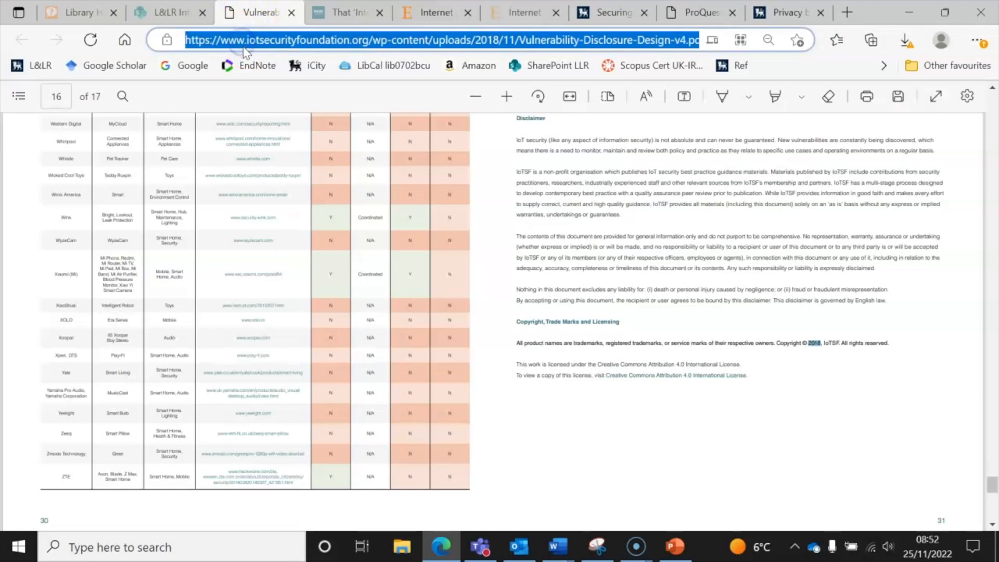
pyautogui.moveTo(556, 546)
pyautogui.click(494, 492)
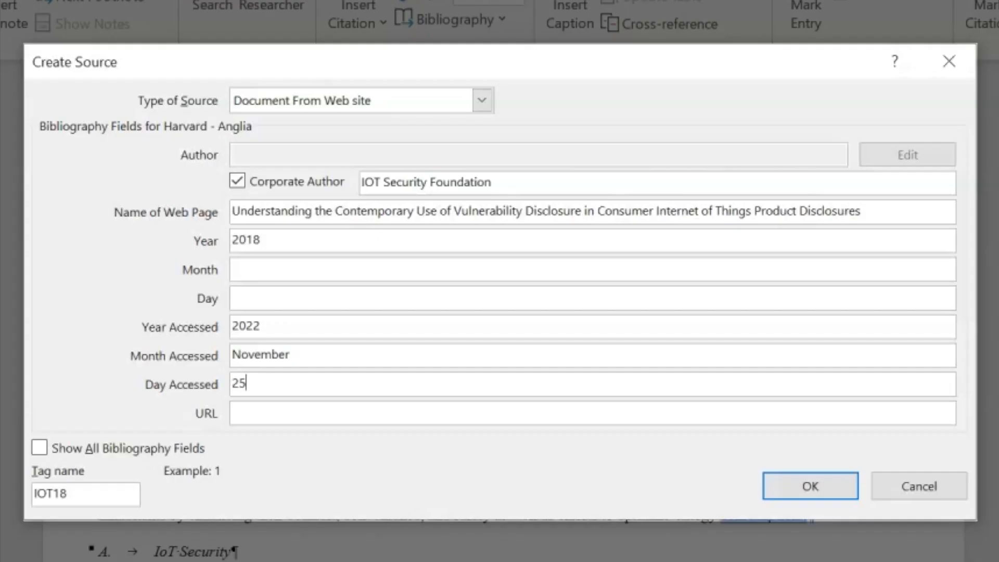
pyautogui.click(340, 418)
pyautogui.hotkey('ctrl', 'v')
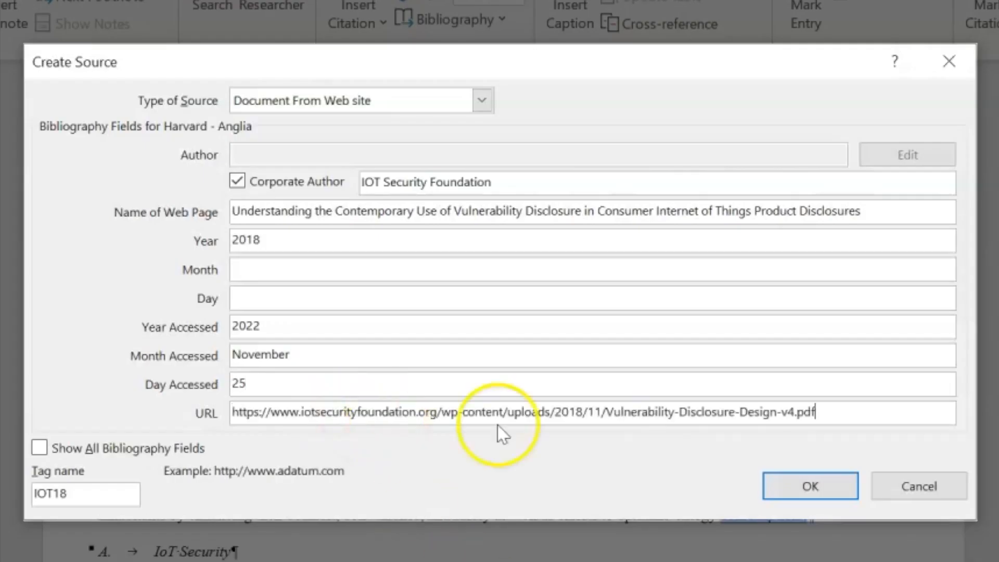
pyautogui.click(797, 491)
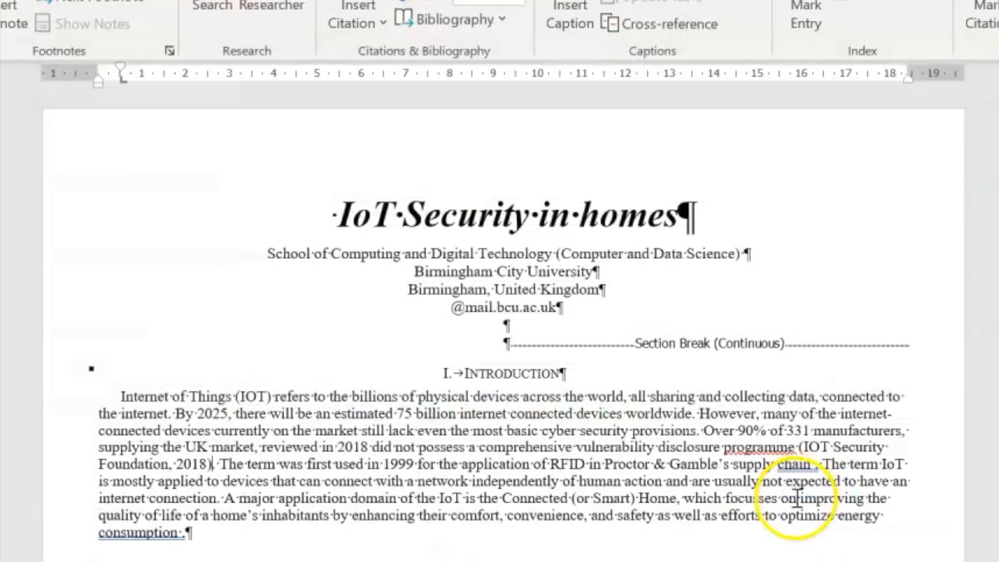
pyautogui.moveTo(813, 454); pyautogui.dragTo(213, 463)
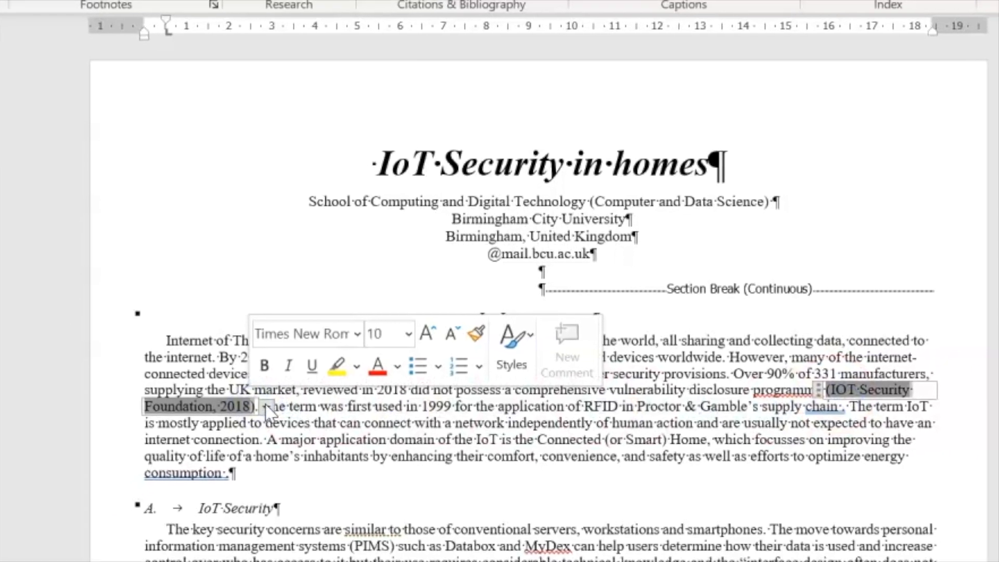
pyautogui.click(253, 422)
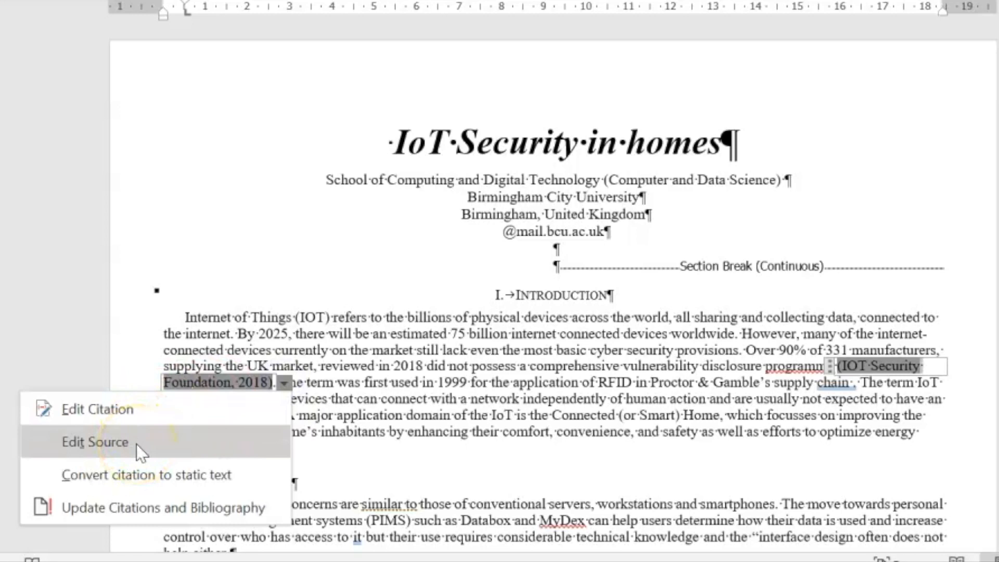
pyautogui.click(382, 469)
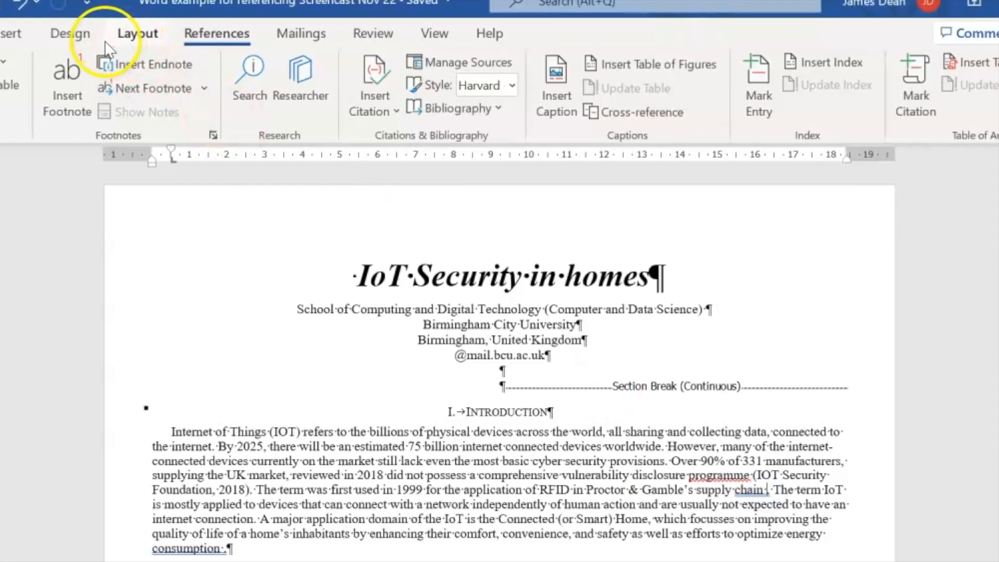
# Start a second new source through Insert Citation > Add New Source, then go to Edge
pyautogui.click(372, 88)
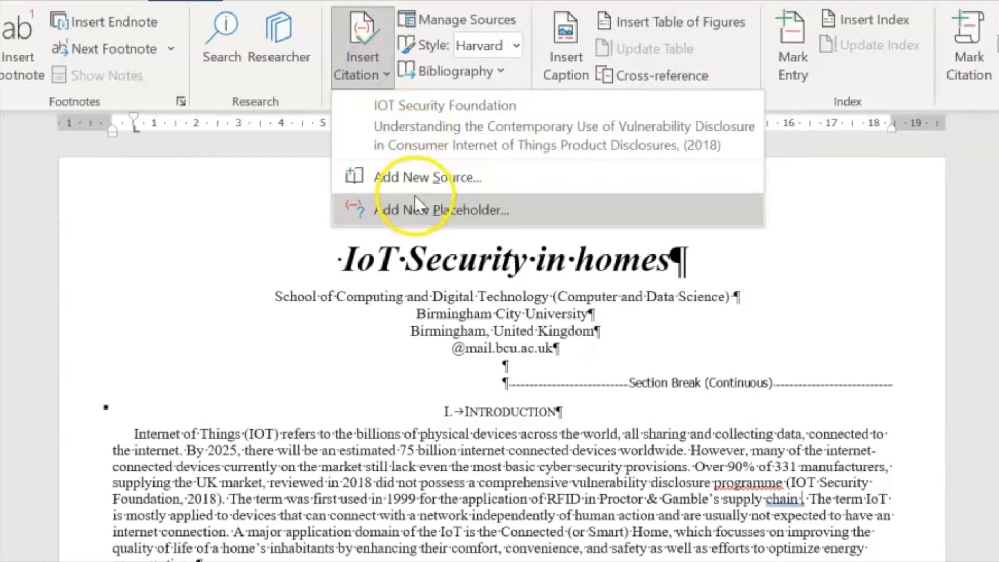
pyautogui.click(423, 184)
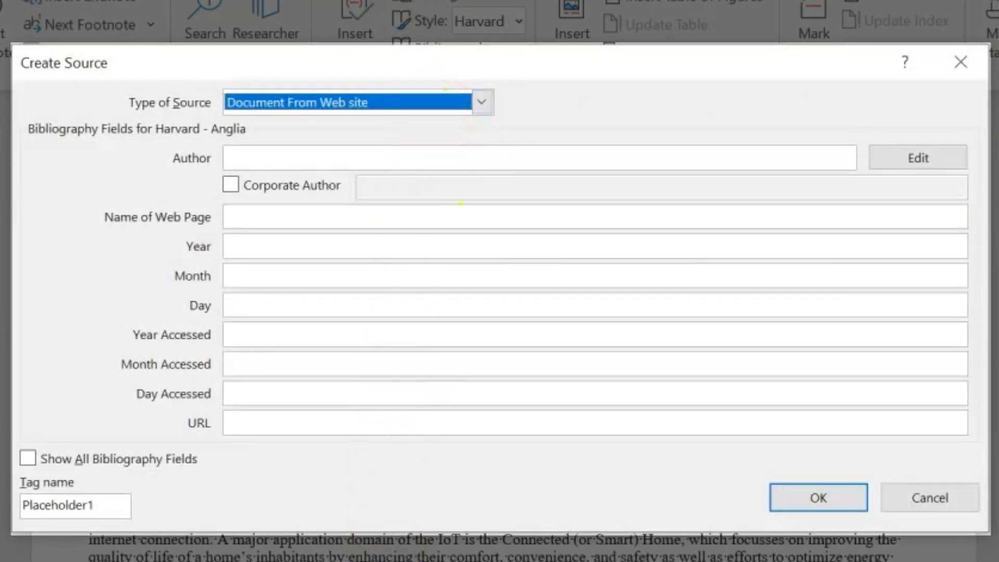
pyautogui.click(441, 547)
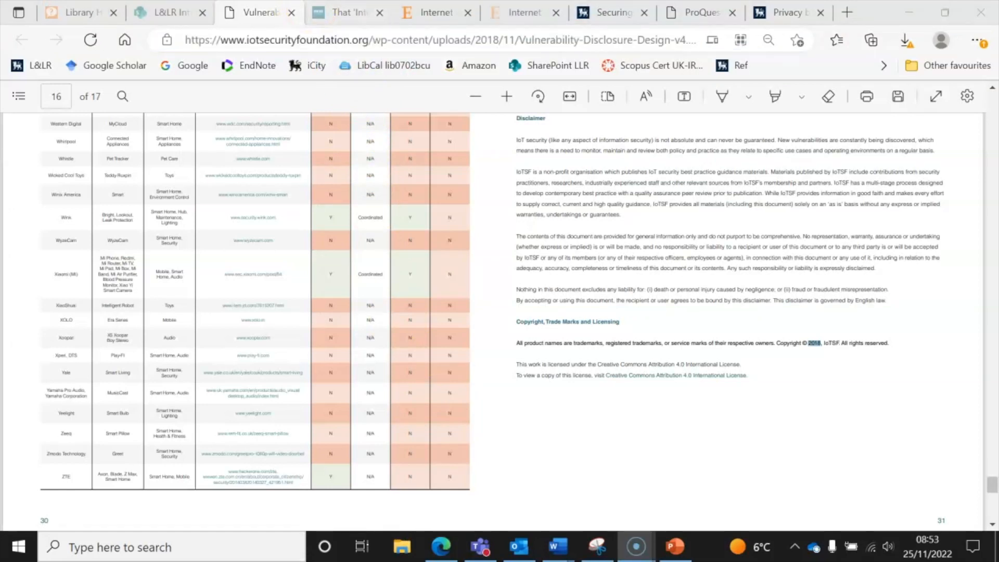
# Select the RFID Journal article title 'That ‘Internet of Things’ Thing', then return to Word's Create Source form
pyautogui.click(330, 12)
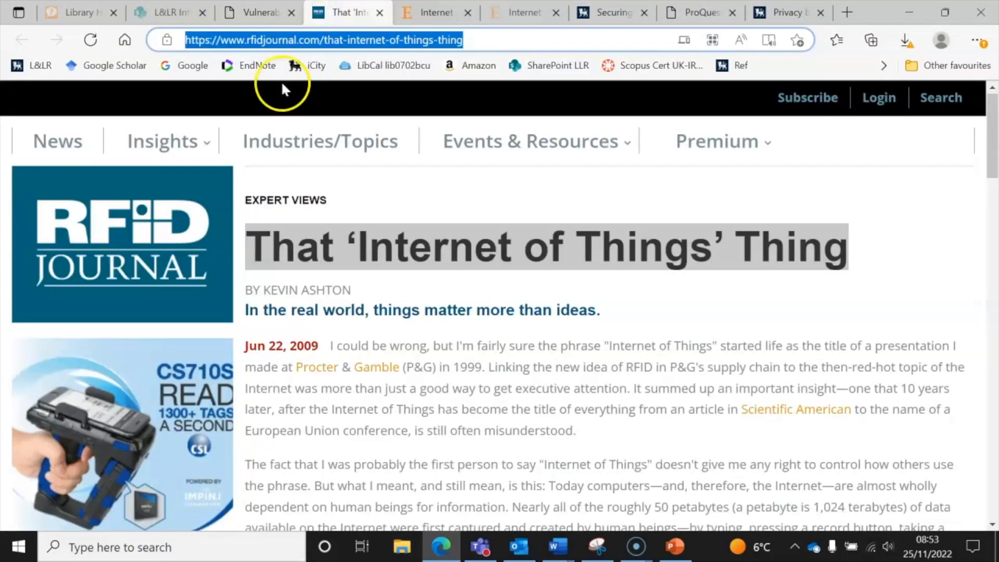
pyautogui.moveTo(252, 241)
pyautogui.mouseDown()
pyautogui.moveTo(548, 242)
pyautogui.moveTo(212, 229)
pyautogui.moveTo(269, 248)
pyautogui.mouseUp()
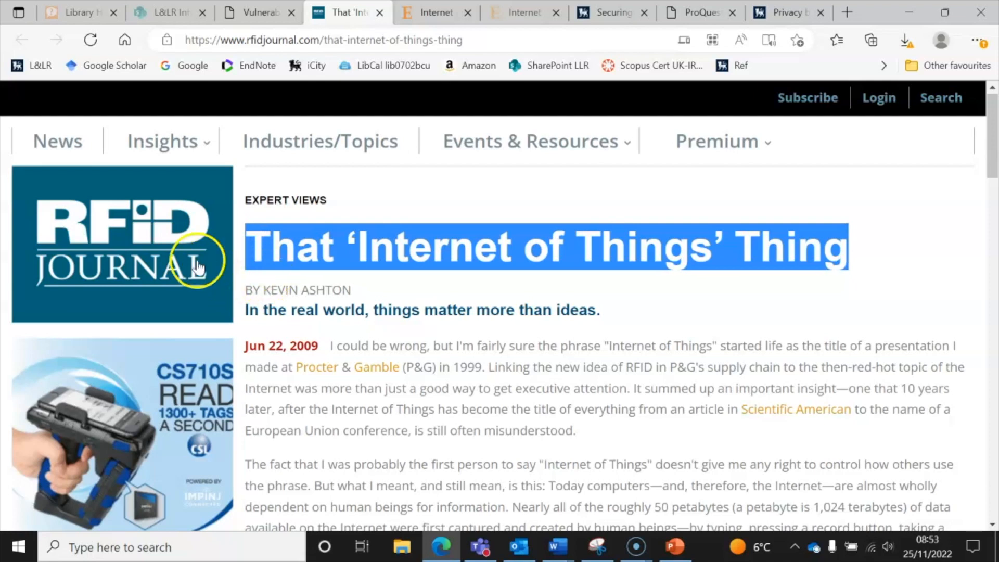
pyautogui.click(554, 546)
pyautogui.click(528, 508)
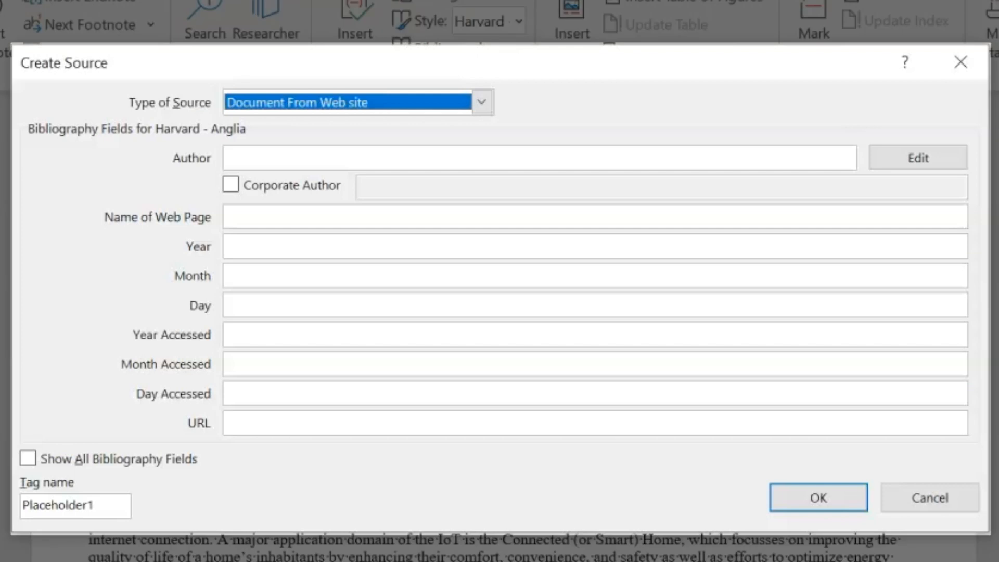
# Enter the author, paste the web page title, set publication date June 22, 2009 and access year 2022
pyautogui.click(297, 155)
pyautogui.write('Ashton, K.')
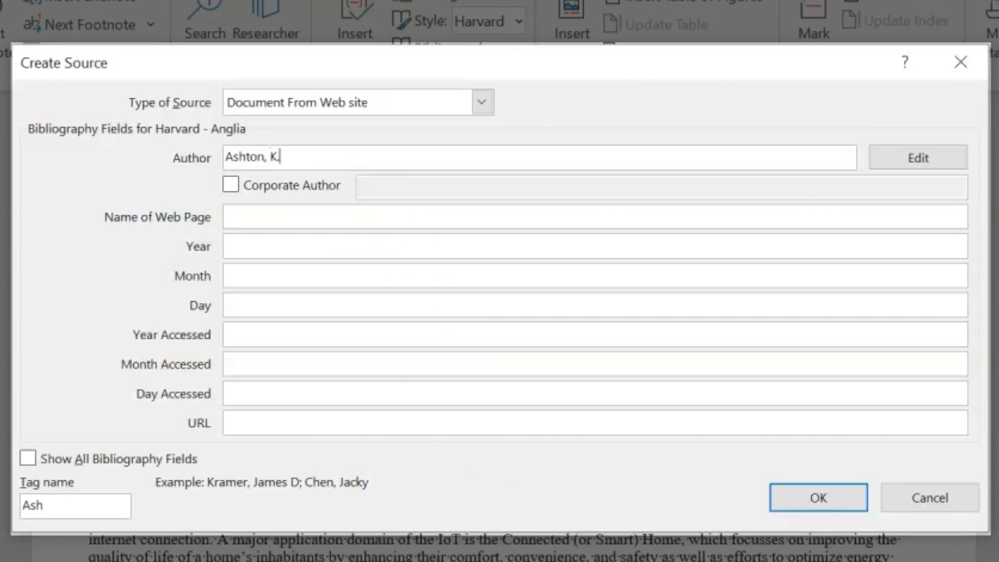
pyautogui.click(353, 216)
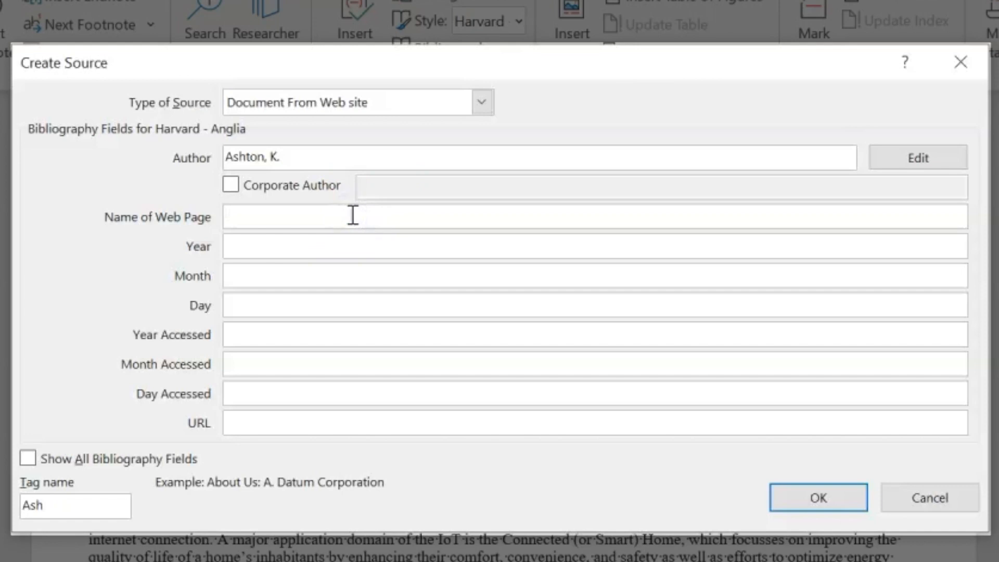
pyautogui.write('That ‘Internet of Things’ Thing')
pyautogui.click(337, 247)
pyautogui.click(335, 248)
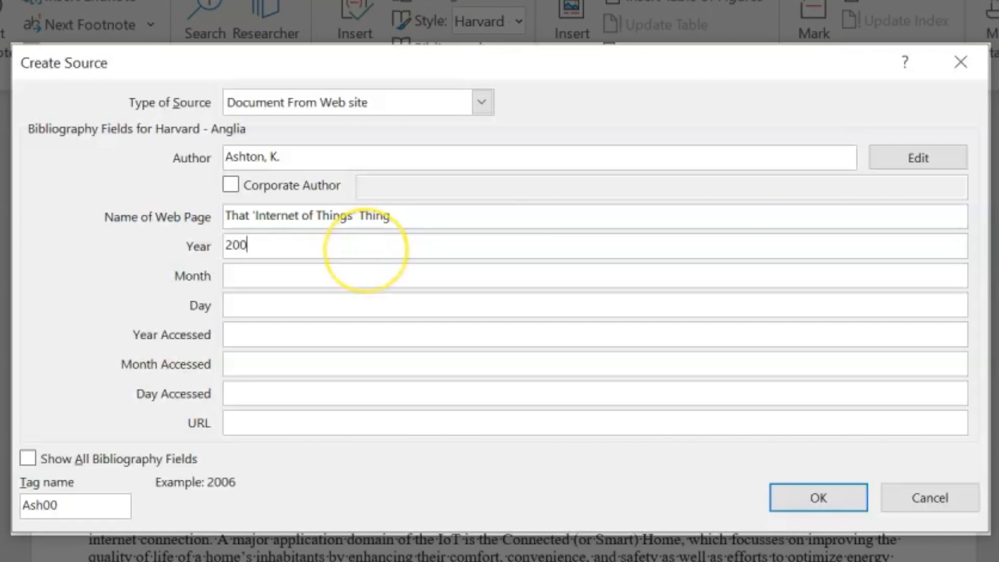
pyautogui.click(362, 273)
pyautogui.write('Ju')
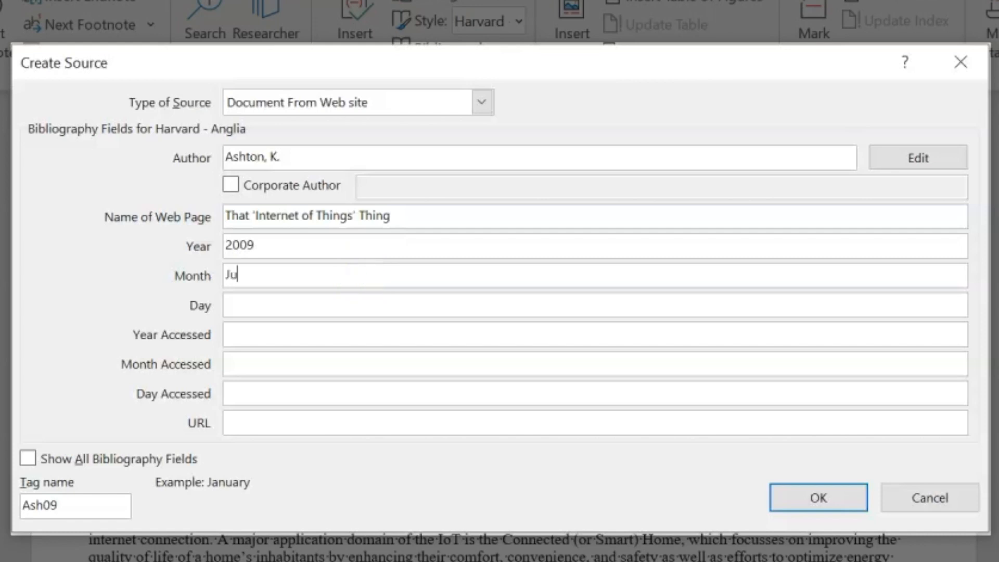
pyautogui.write('ne')
pyautogui.click(363, 307)
pyautogui.write('22')
pyautogui.click(315, 335)
pyautogui.write('20')
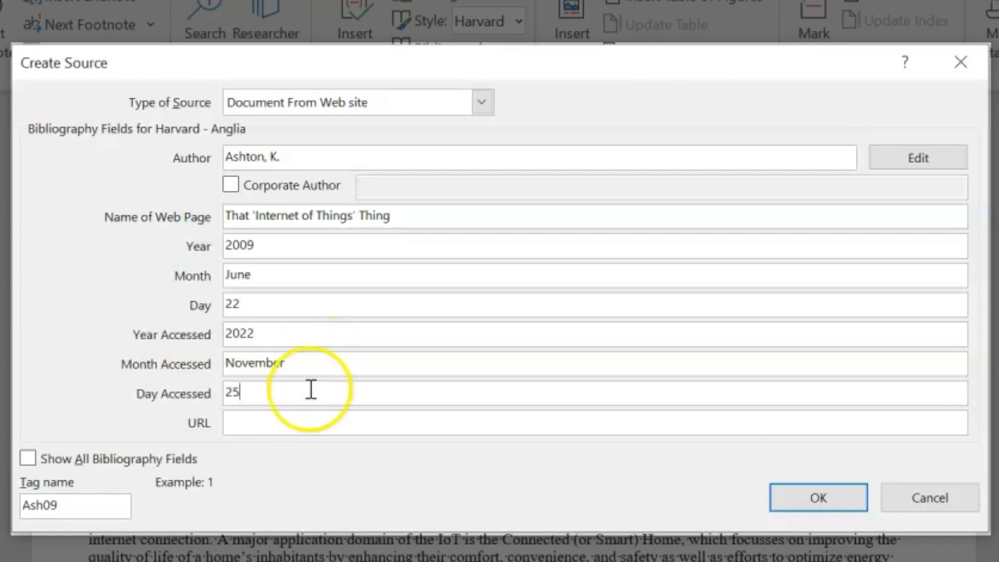
# Copy the RFID Journal article's URL from Edge into the source's URL field
pyautogui.click(300, 420)
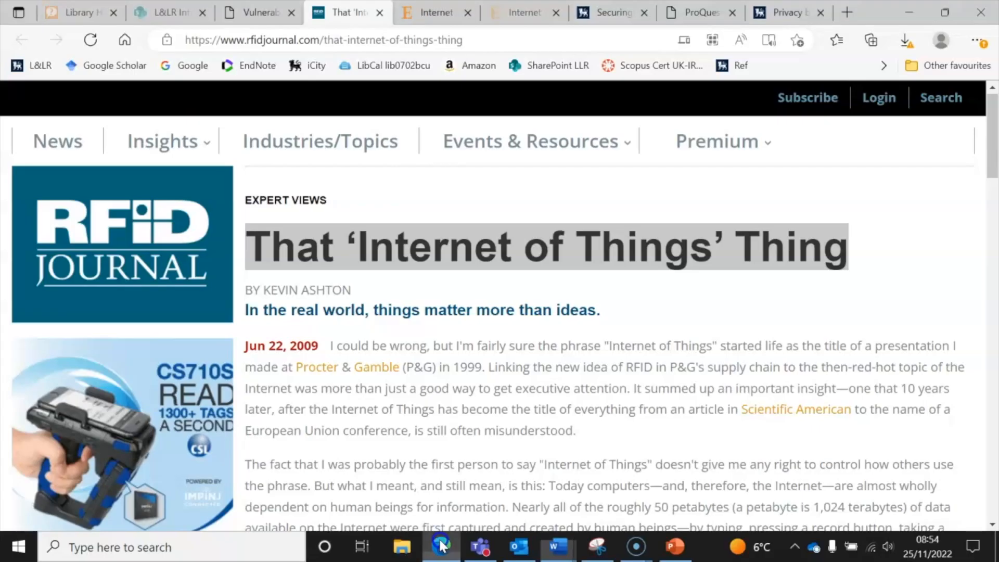
pyautogui.click(441, 545)
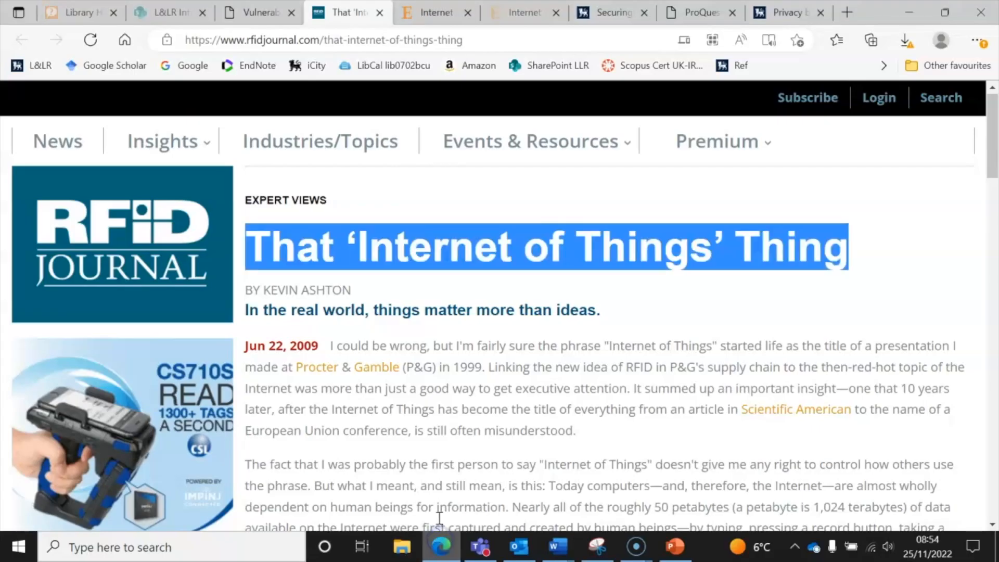
pyautogui.click(226, 45)
pyautogui.hotkey('ctrl', 'c')
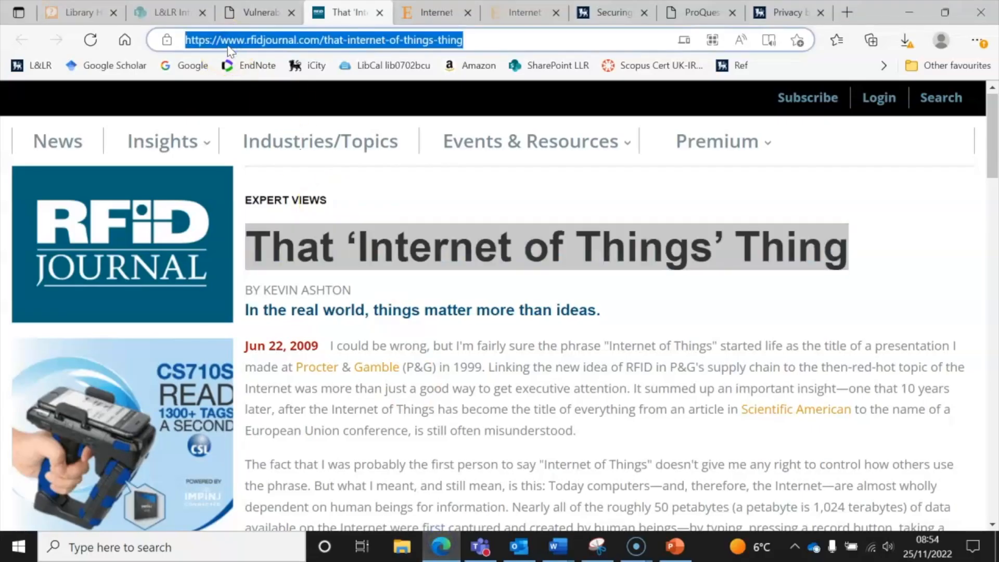
pyautogui.click(557, 545)
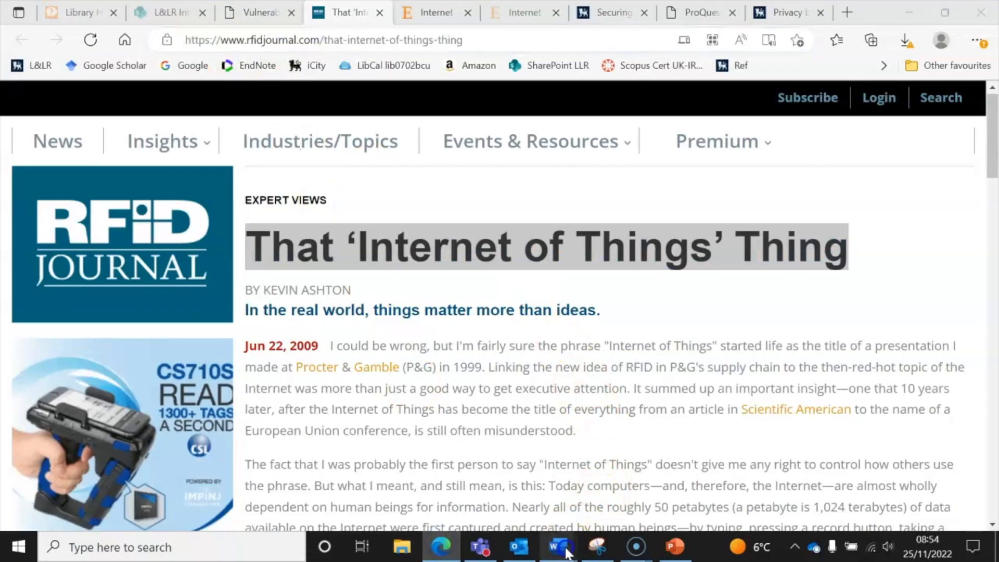
pyautogui.click(524, 506)
pyautogui.hotkey('ctrl', 'v')
# Show all bibliography fields, add website name RFID Journal, and insert the citation
pyautogui.click(28, 458)
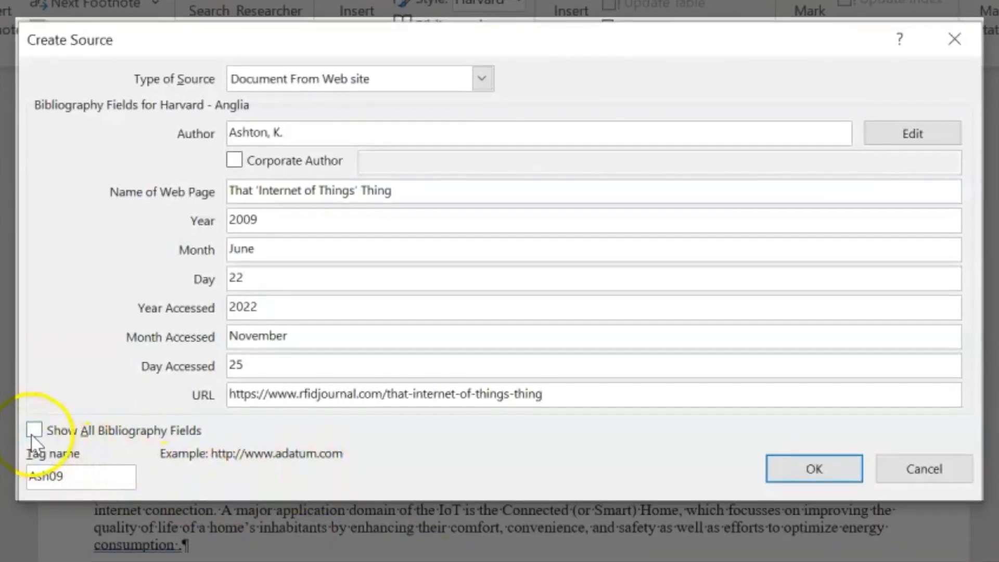
pyautogui.click(256, 211)
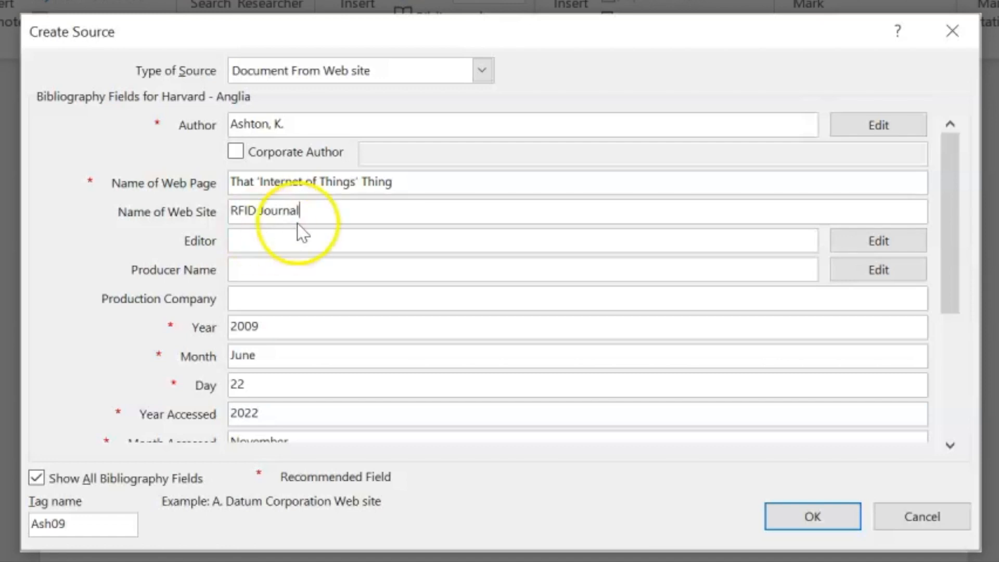
pyautogui.click(788, 517)
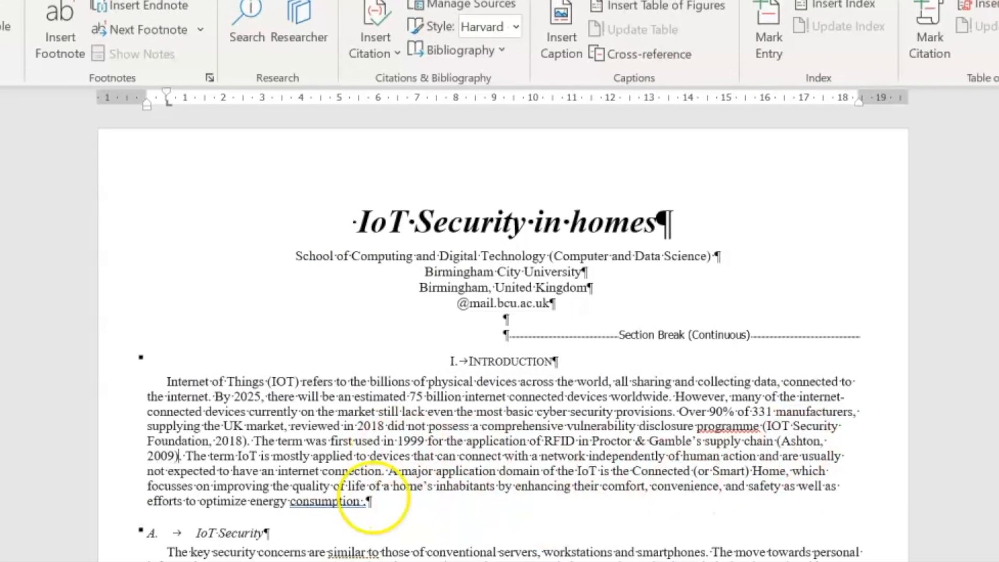
# Place the cursor after 'consumption.' and start a new Journal Article source
pyautogui.click(360, 506)
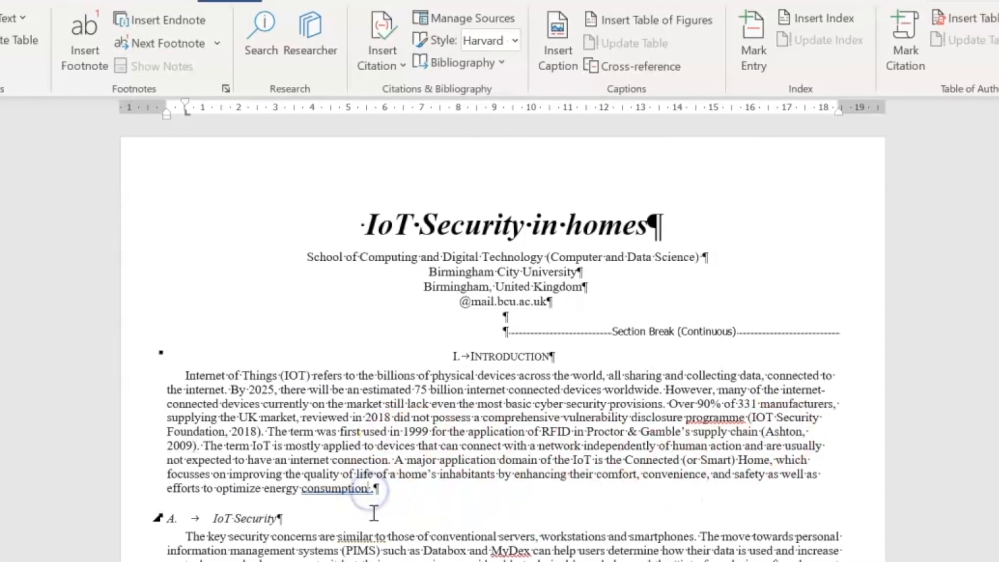
pyautogui.click(378, 480)
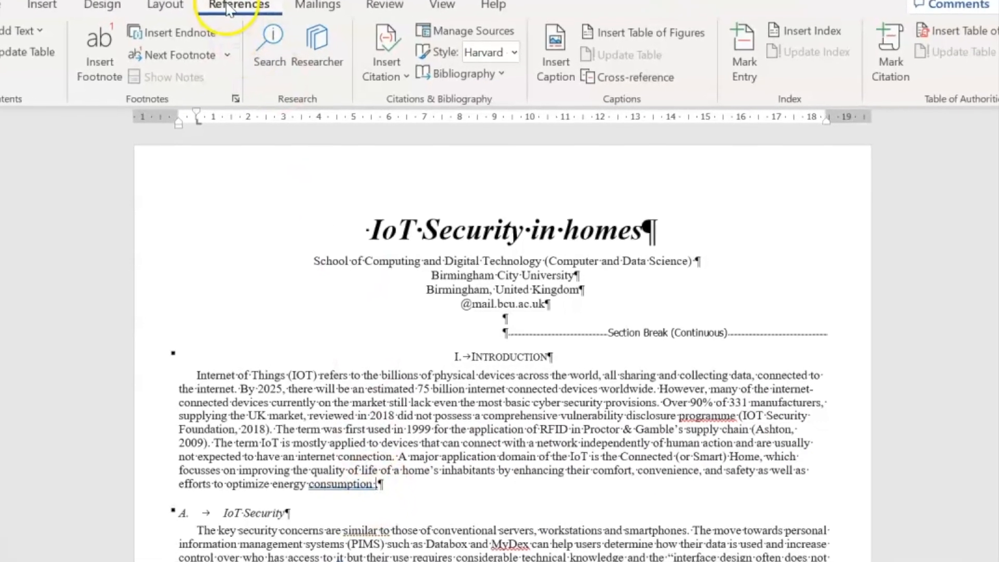
pyautogui.click(389, 64)
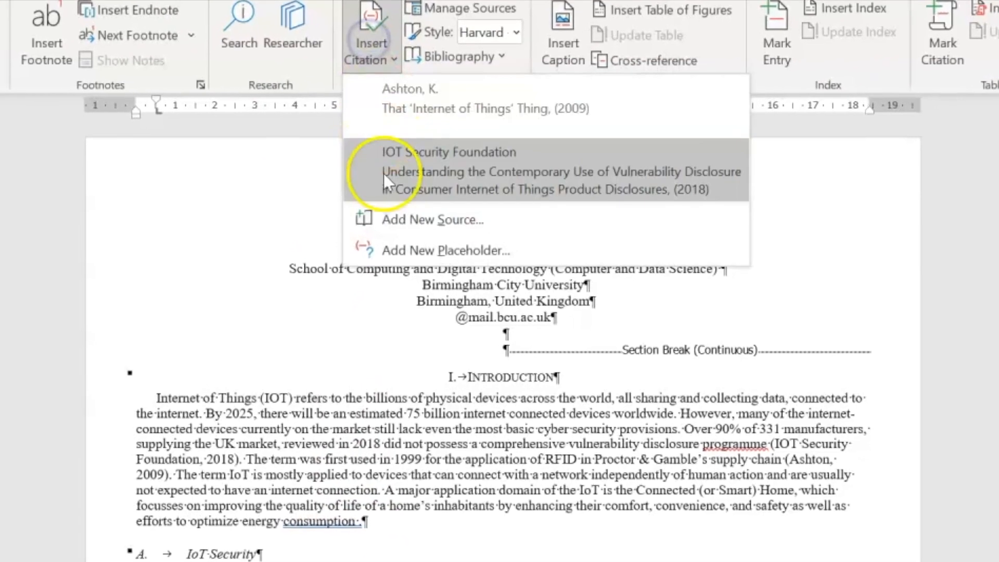
pyautogui.click(380, 219)
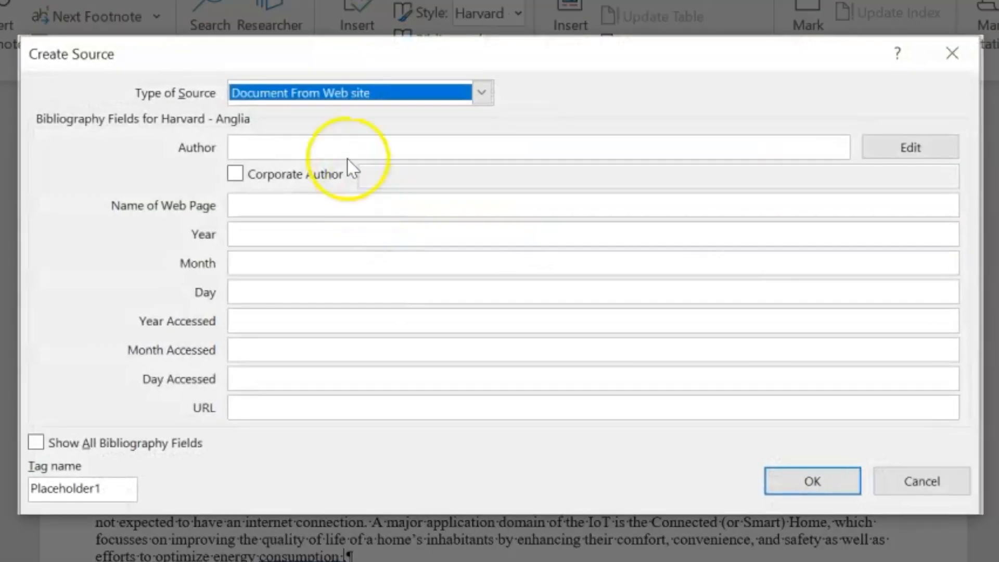
pyautogui.click(484, 93)
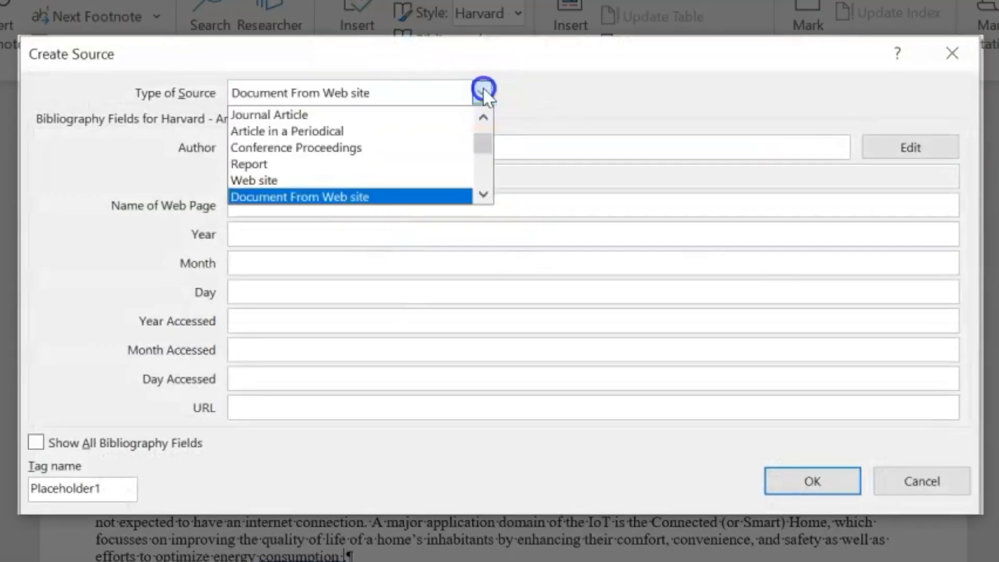
pyautogui.click(305, 112)
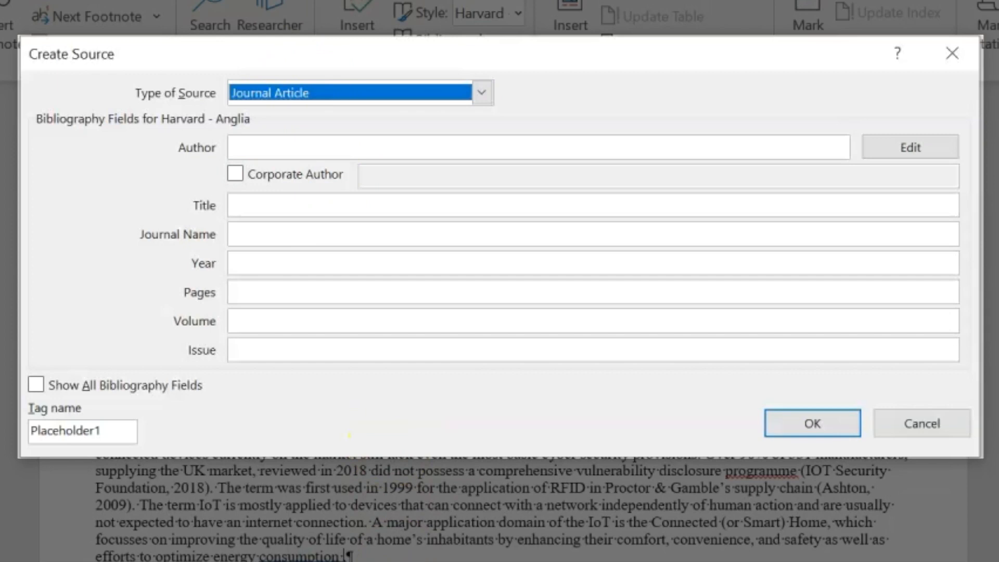
pyautogui.click(415, 549)
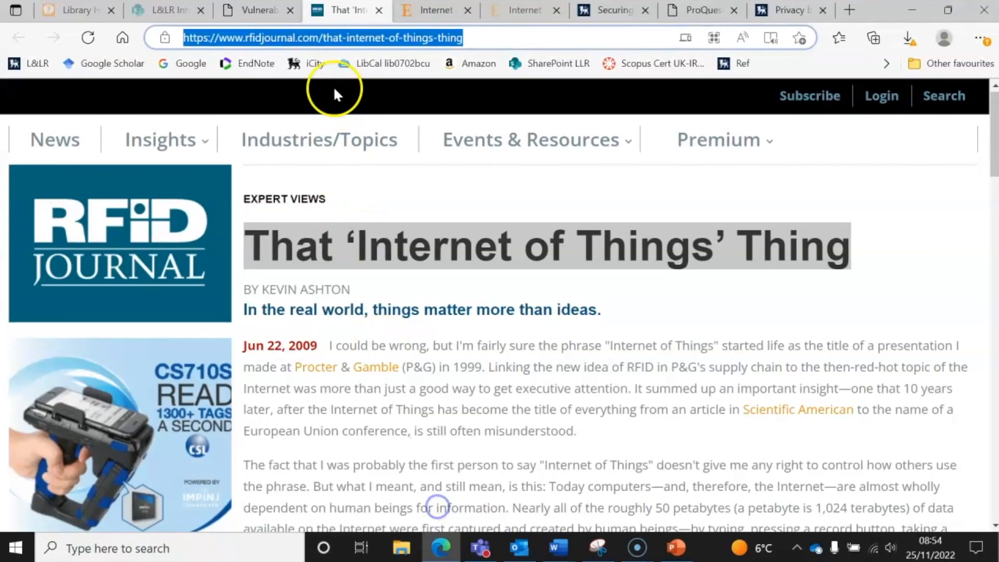
# Export the ScienceDirect IoT vision article citation to text, open it, and copy the article title
pyautogui.click(409, 4)
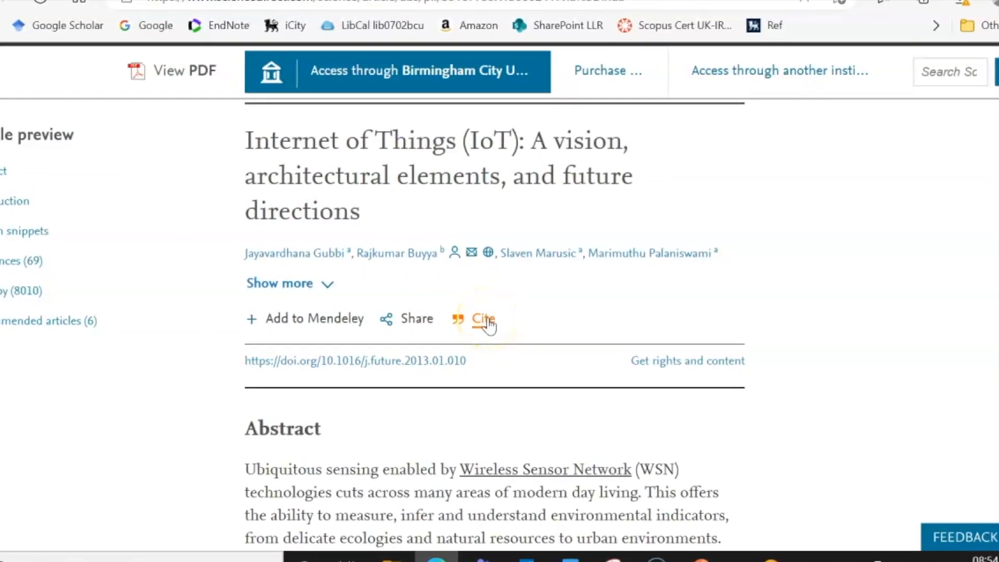
pyautogui.click(487, 321)
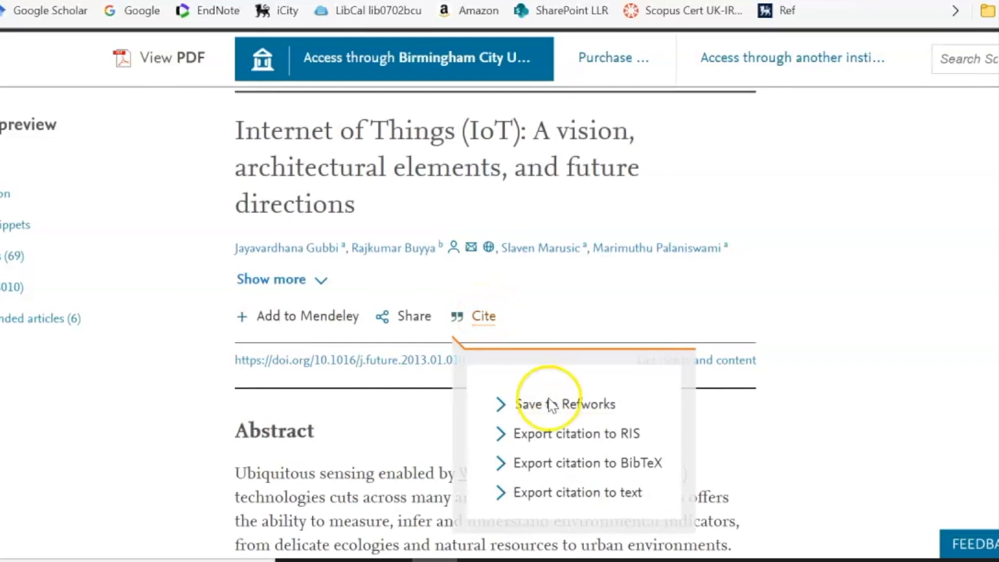
pyautogui.click(564, 500)
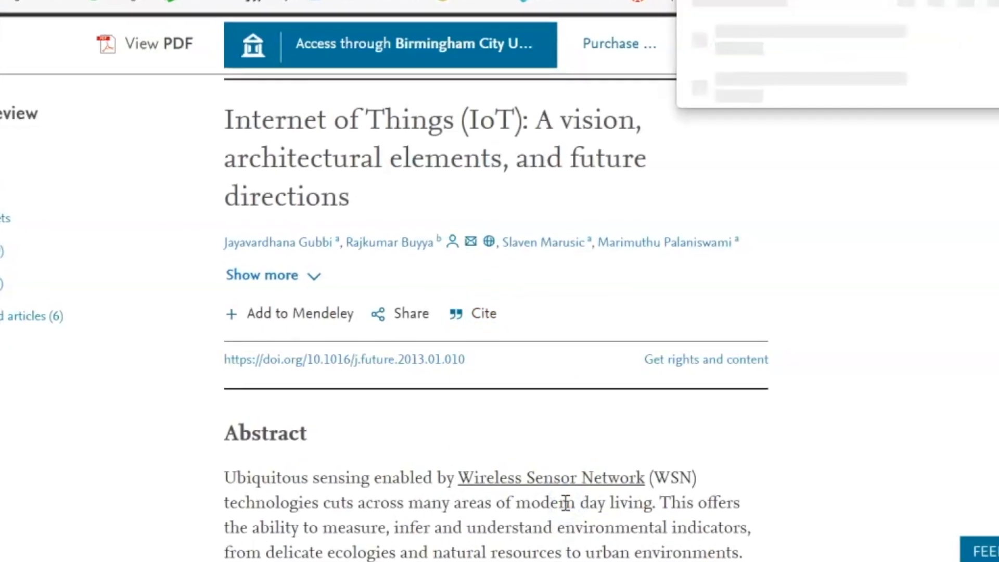
pyautogui.click(738, 40)
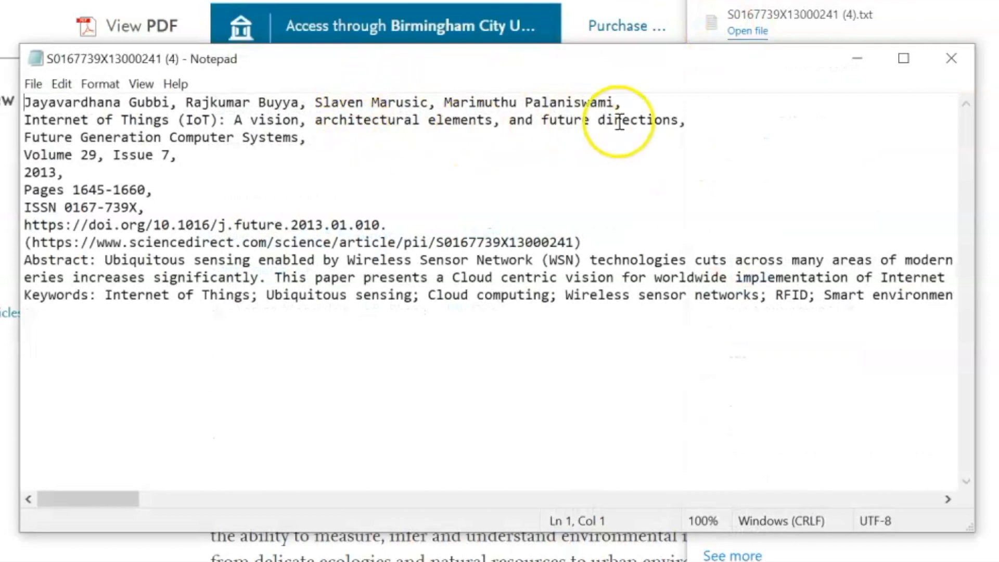
pyautogui.moveTo(680, 116); pyautogui.dragTo(25, 125)
pyautogui.hotkey('ctrl', 'c')
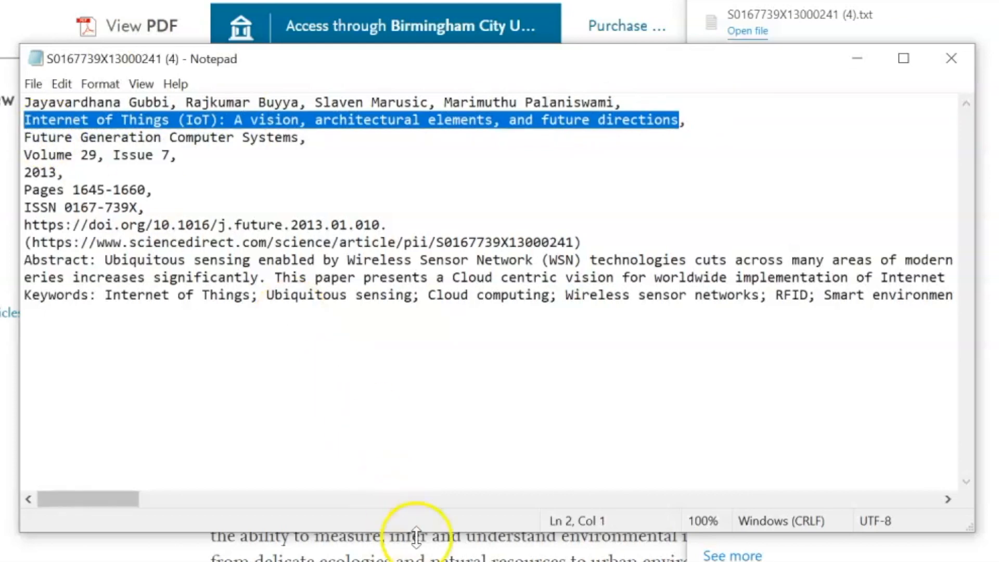
pyautogui.moveTo(453, 559)
pyautogui.click(458, 533)
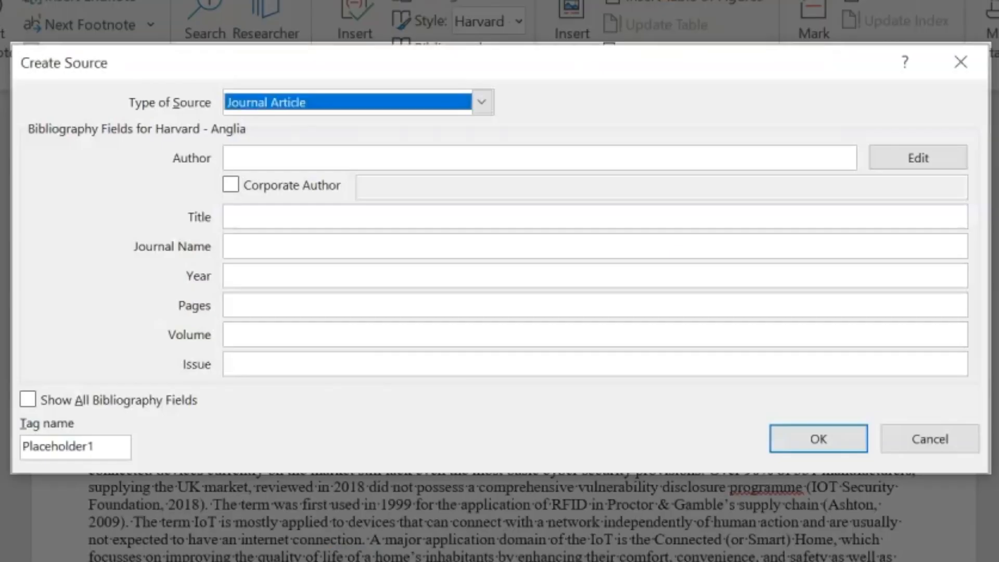
# Paste the article title and the four authors from the citation text into the source
pyautogui.click(264, 219)
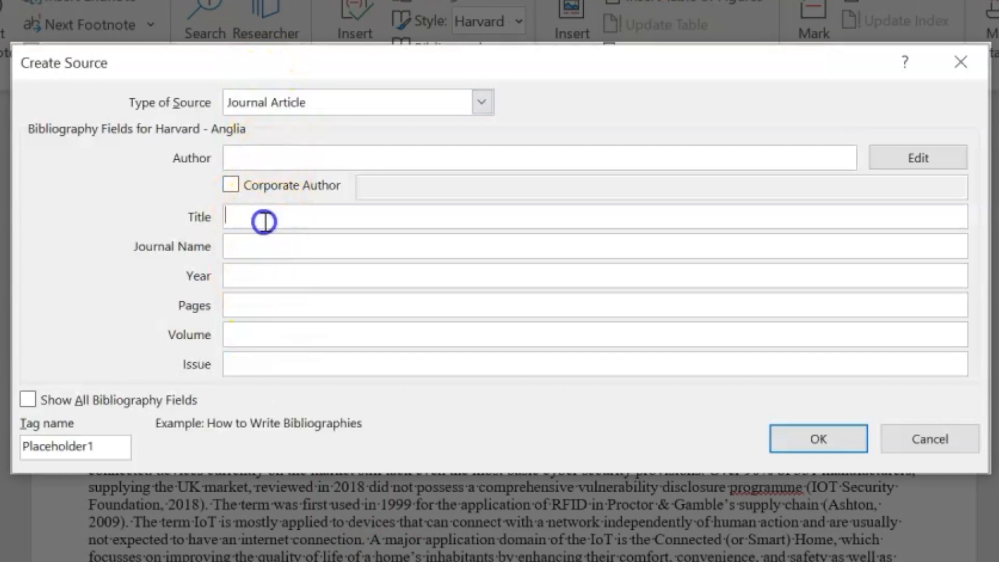
pyautogui.hotkey('ctrl', 'v')
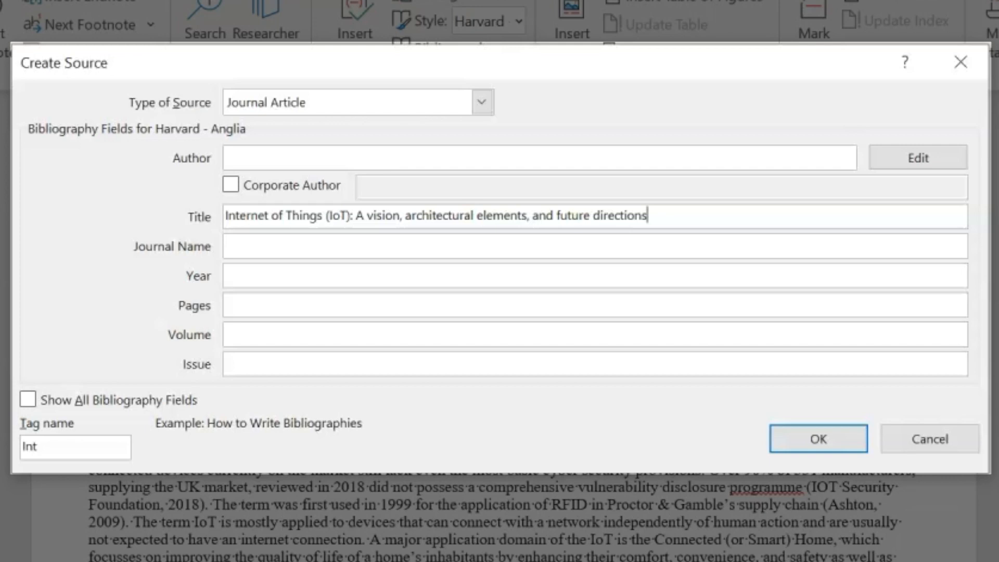
pyautogui.moveTo(408, 561)
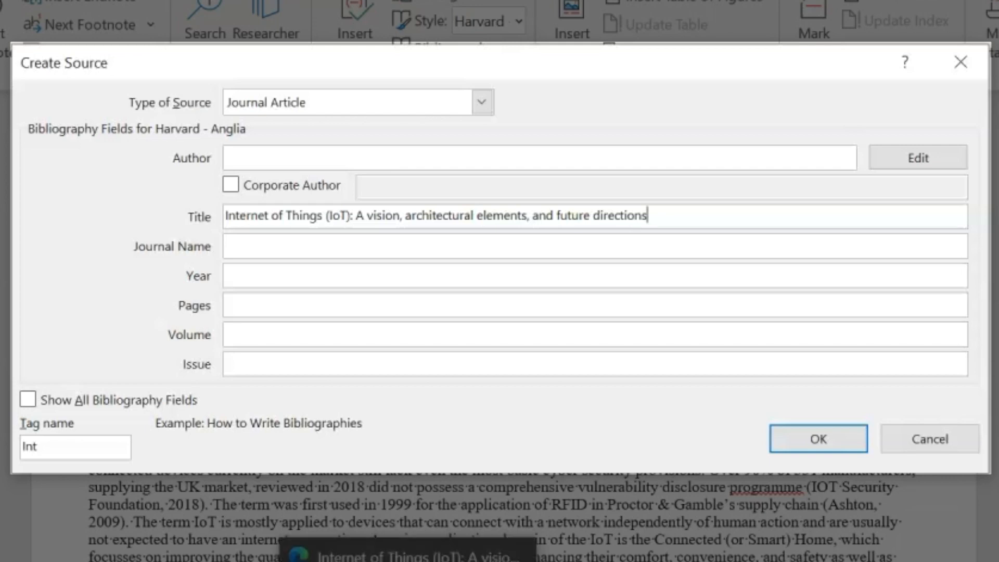
pyautogui.click(698, 546)
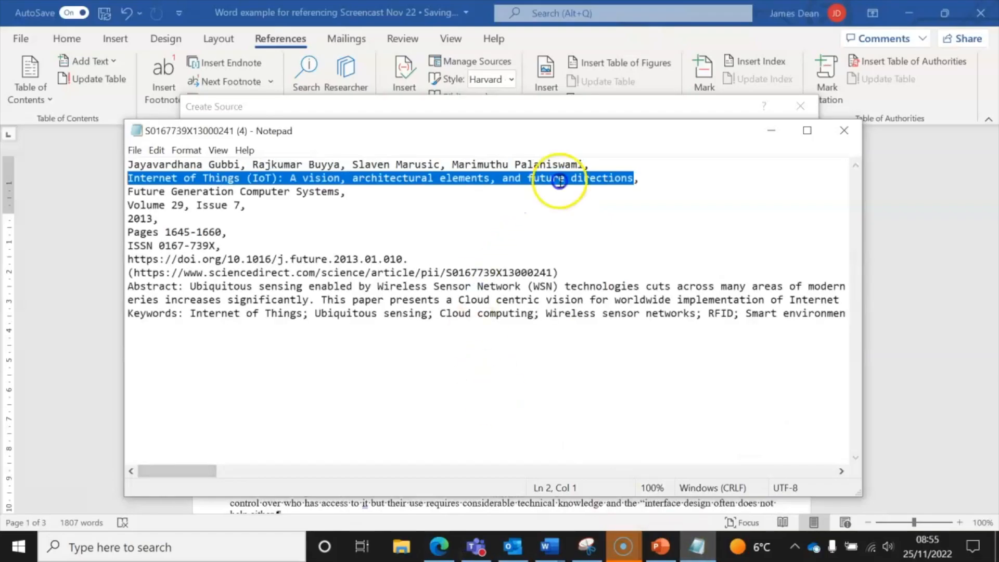
pyautogui.click(596, 165)
pyautogui.moveTo(519, 158); pyautogui.dragTo(174, 165)
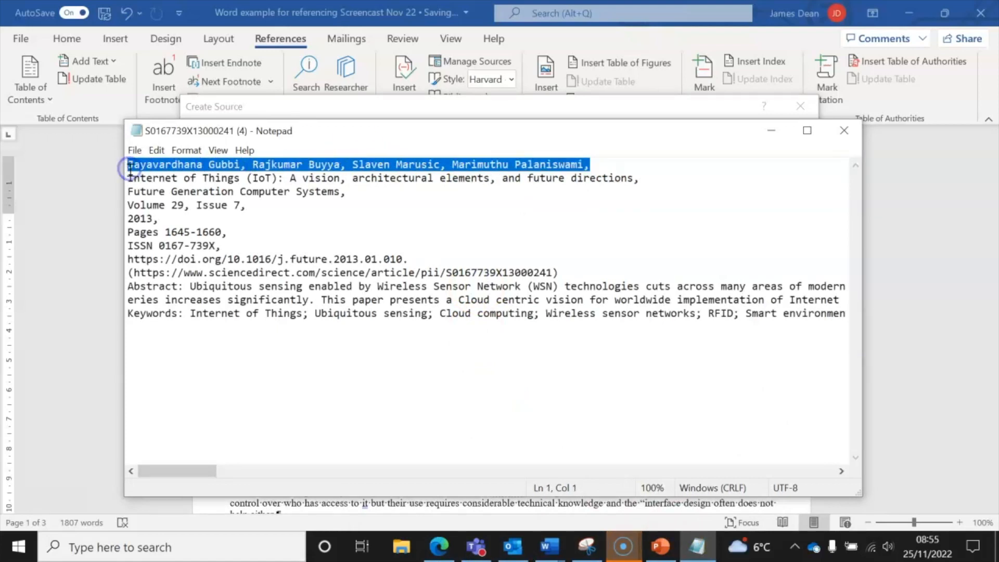
pyautogui.click(550, 552)
pyautogui.click(500, 474)
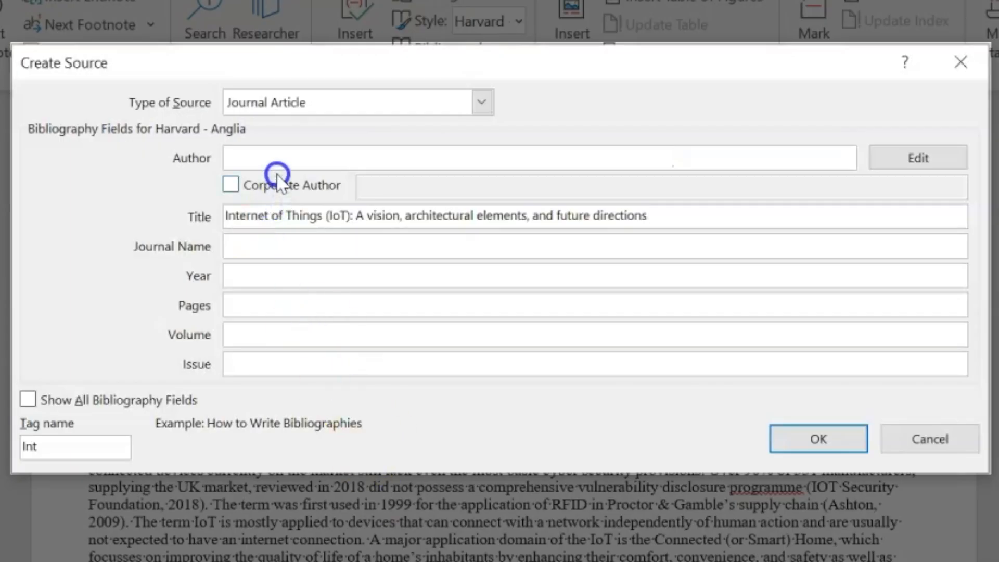
pyautogui.write('Jayavardhana Gubbi, Rajkumar Buyya, Slaven Marusic, Marimuthu Palaniswami,')
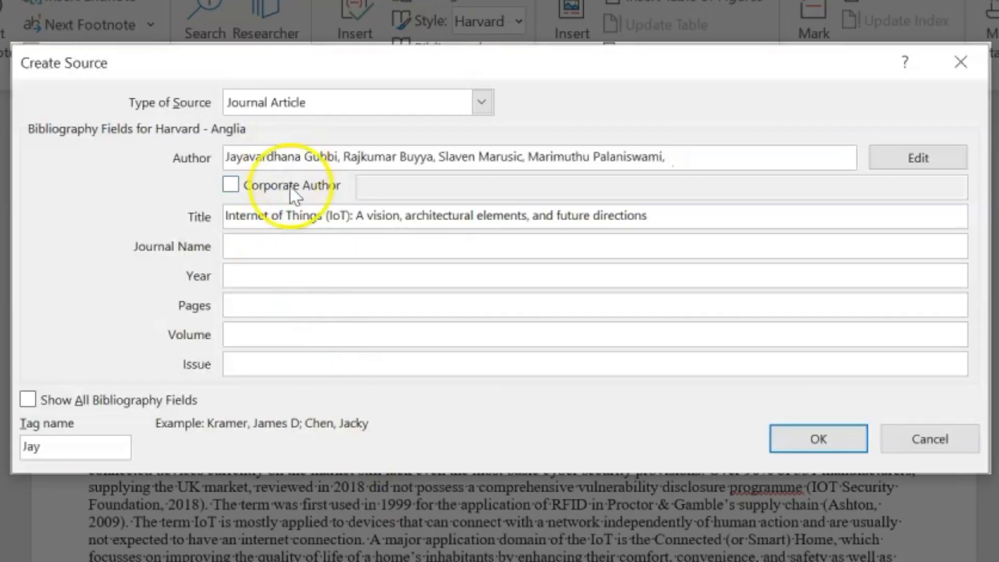
# Copy the journal name from the citation notes for the Journal Name field
pyautogui.click(291, 239)
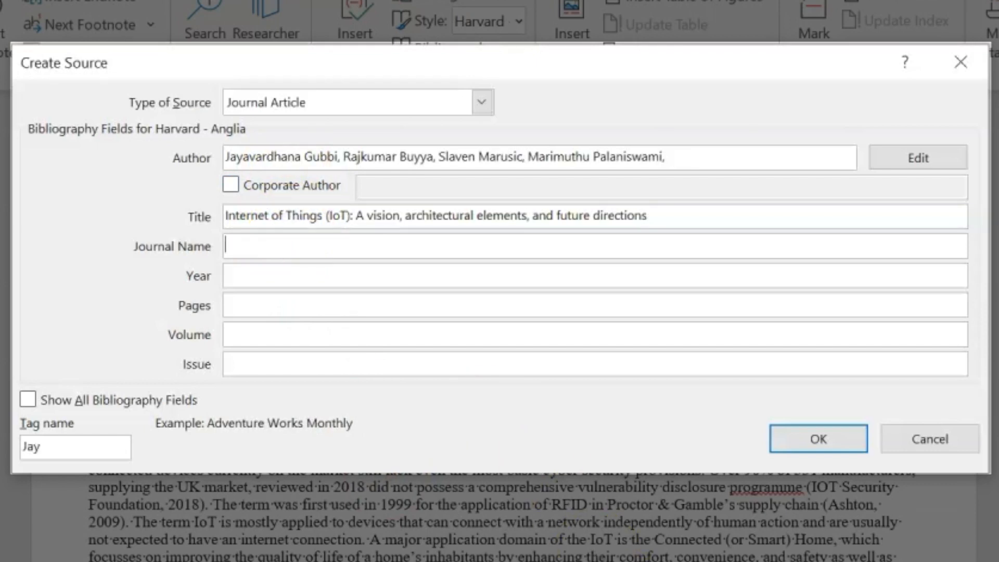
pyautogui.hotkey('alt', 'Tab')
pyautogui.moveTo(312, 109); pyautogui.dragTo(24, 110)
pyautogui.hotkey('ctrl', 'c')
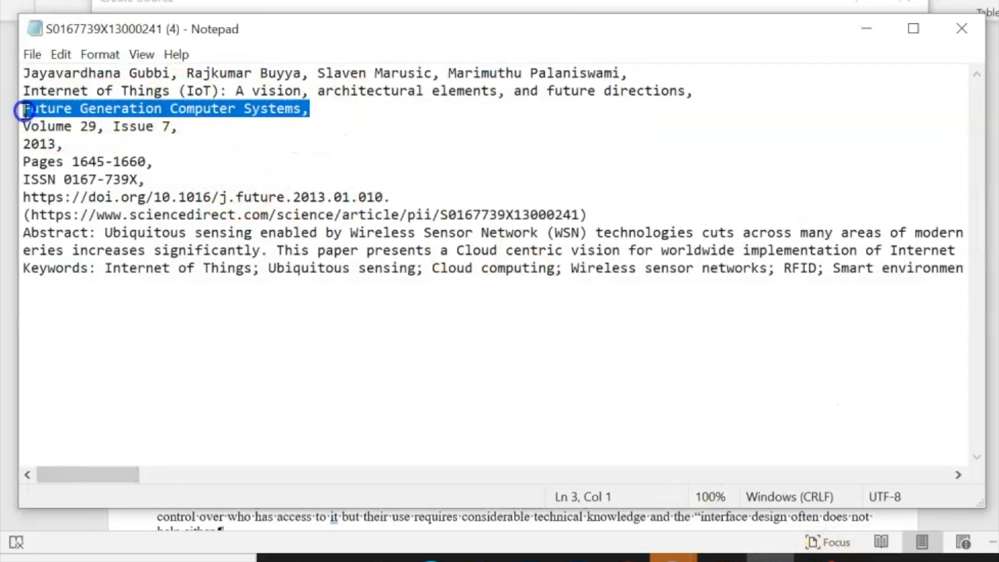
pyautogui.click(401, 305)
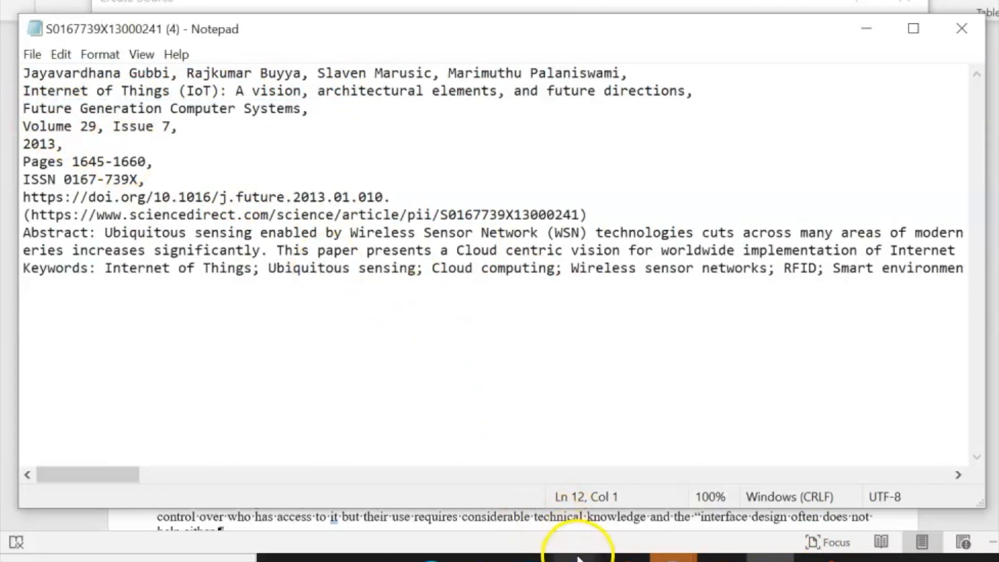
pyautogui.moveTo(577, 555)
pyautogui.click(486, 507)
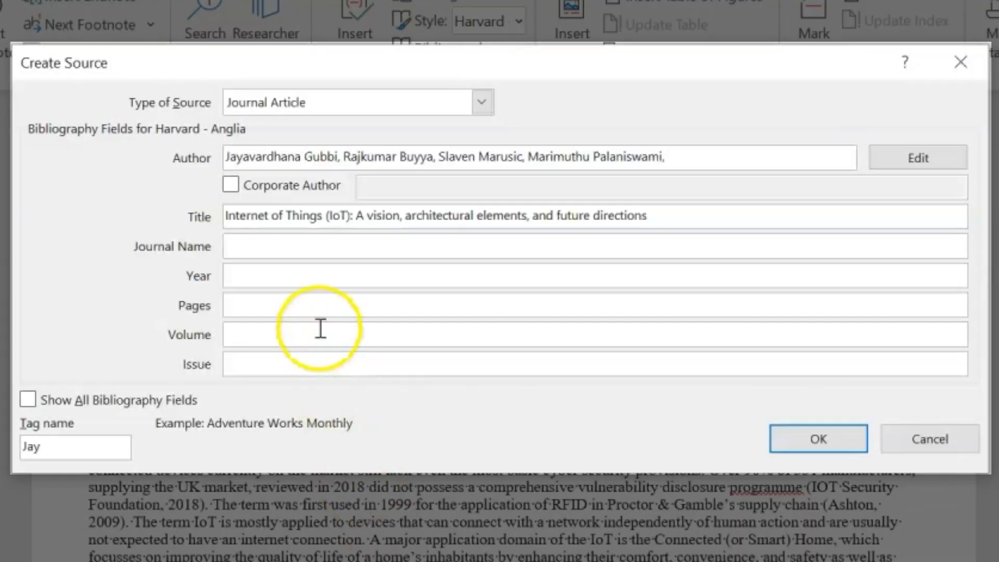
# Enter journal Future Generation Computer Systems, year 2013, volume 29, issue 7 and pages 1645-1660
pyautogui.hotkey('ctrl', 'v')
pyautogui.click(310, 268)
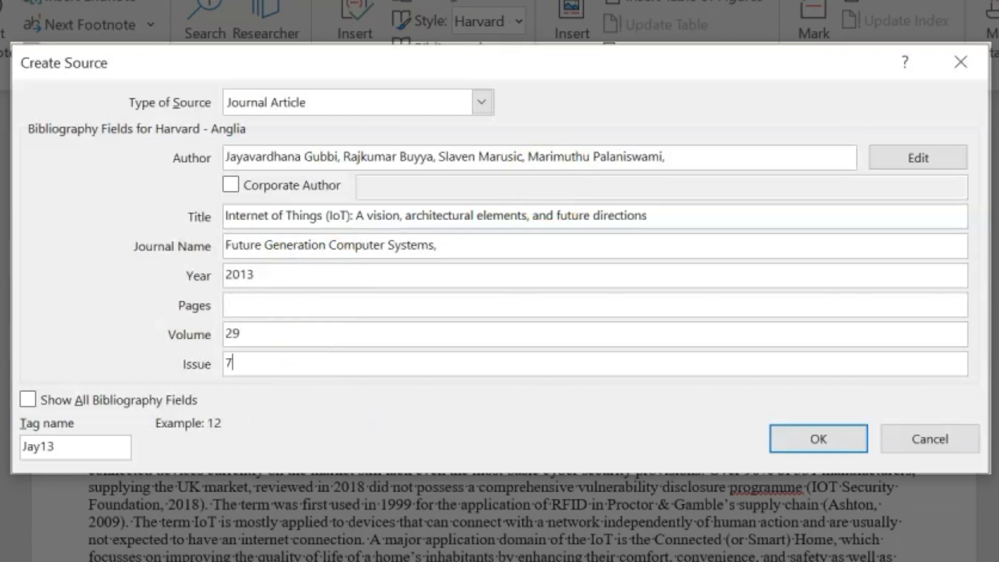
pyautogui.click(419, 306)
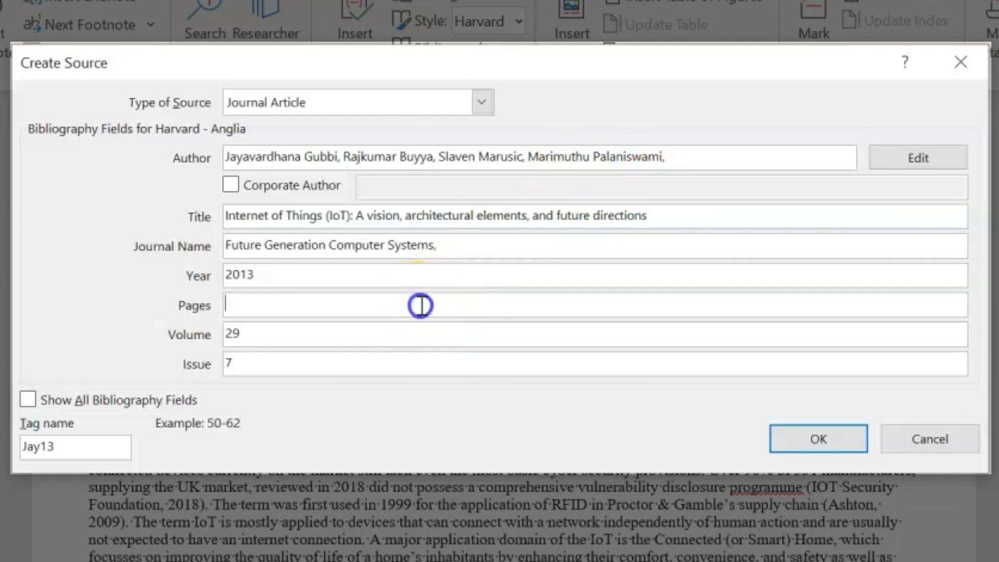
pyautogui.hotkey('alt', 'Tab')
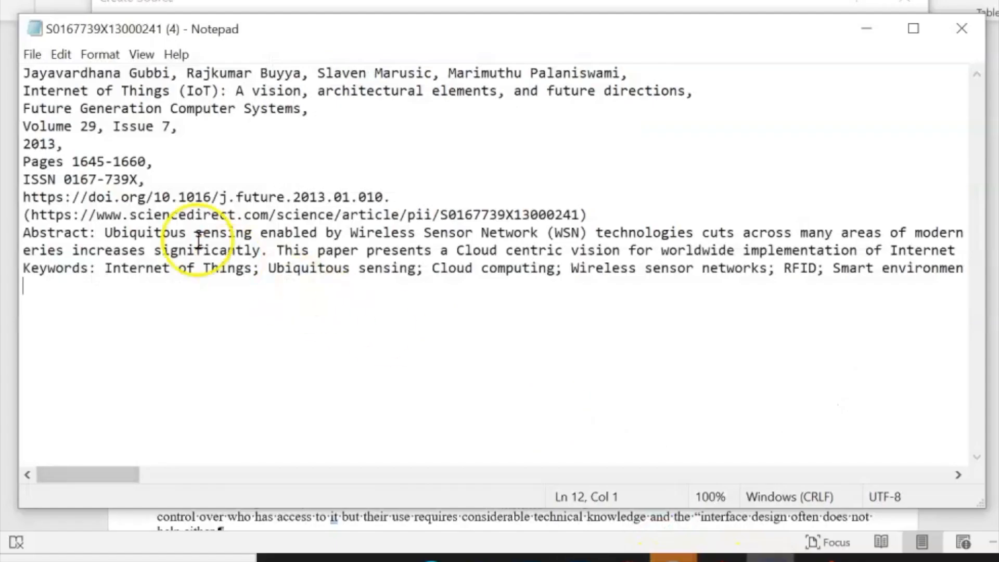
pyautogui.click(75, 163)
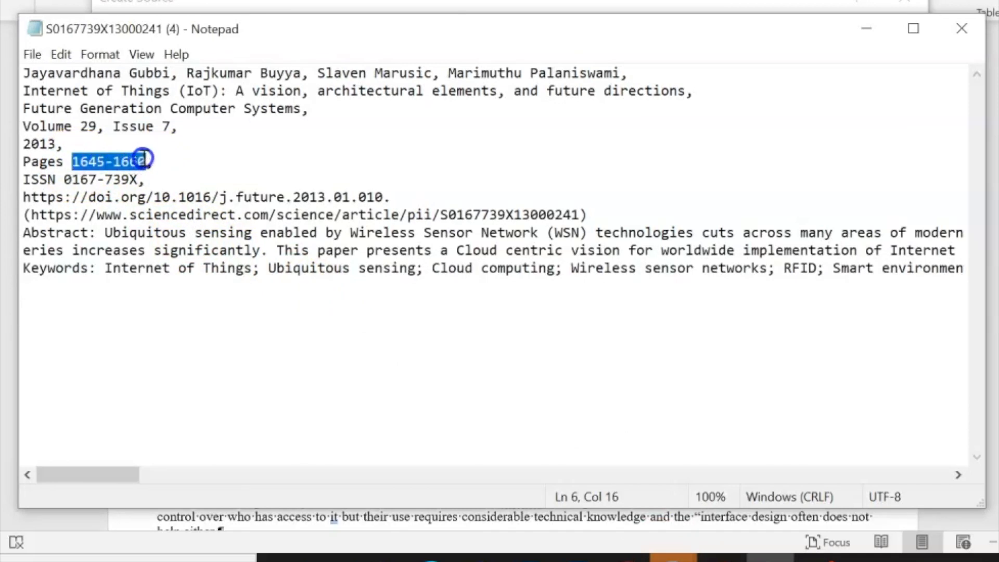
pyautogui.click(576, 558)
pyautogui.click(508, 482)
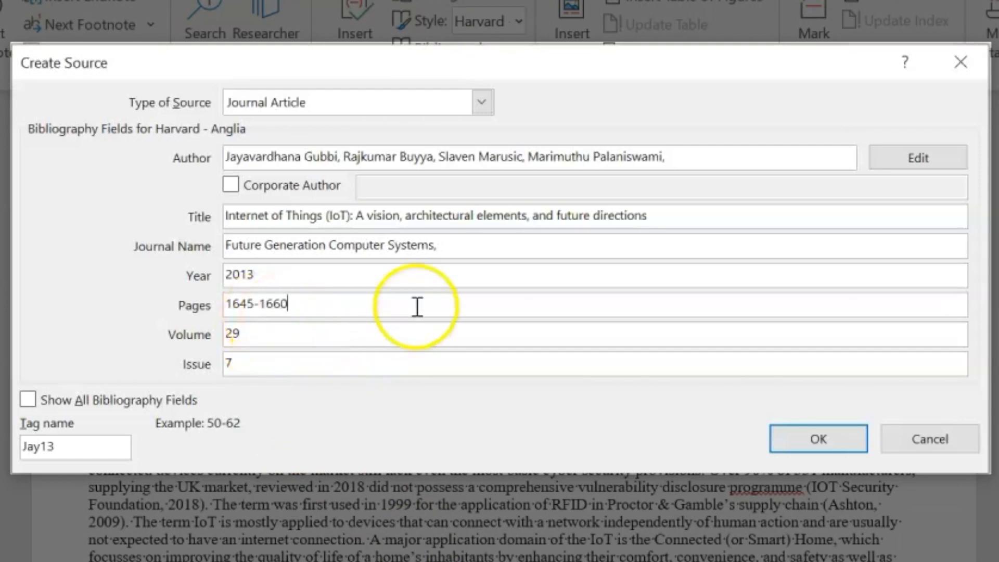
pyautogui.click(451, 246)
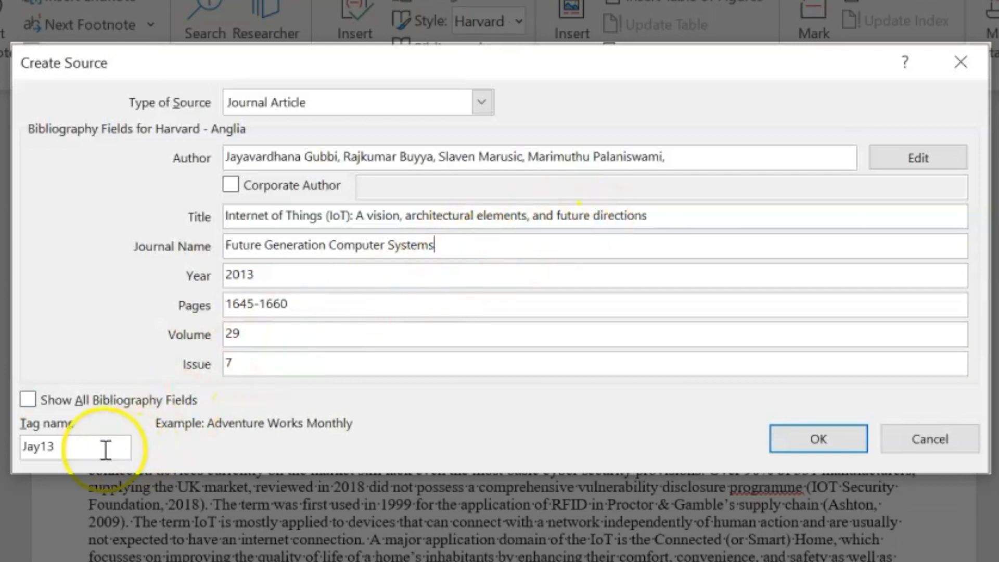
pyautogui.click(28, 399)
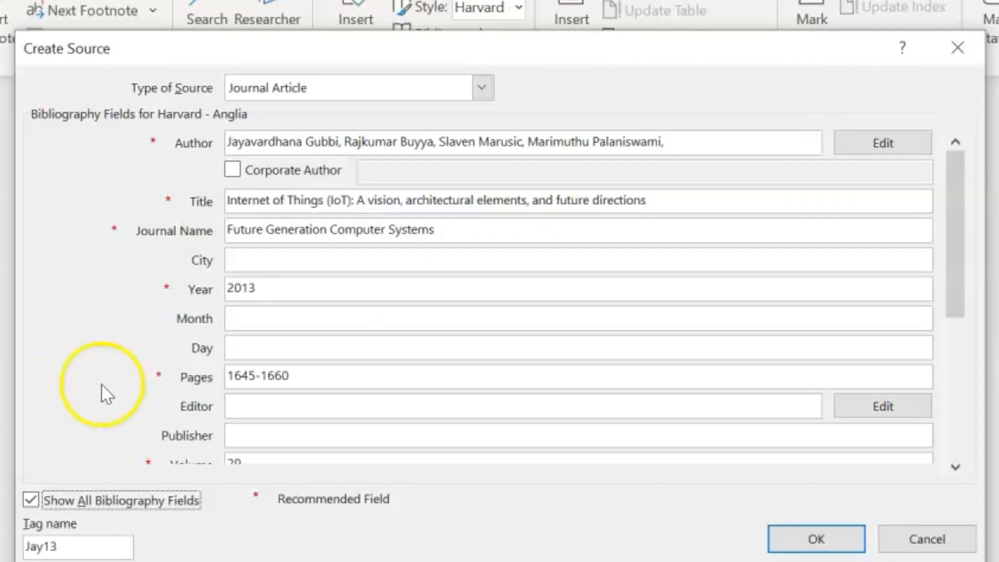
pyautogui.moveTo(963, 229); pyautogui.dragTo(941, 366)
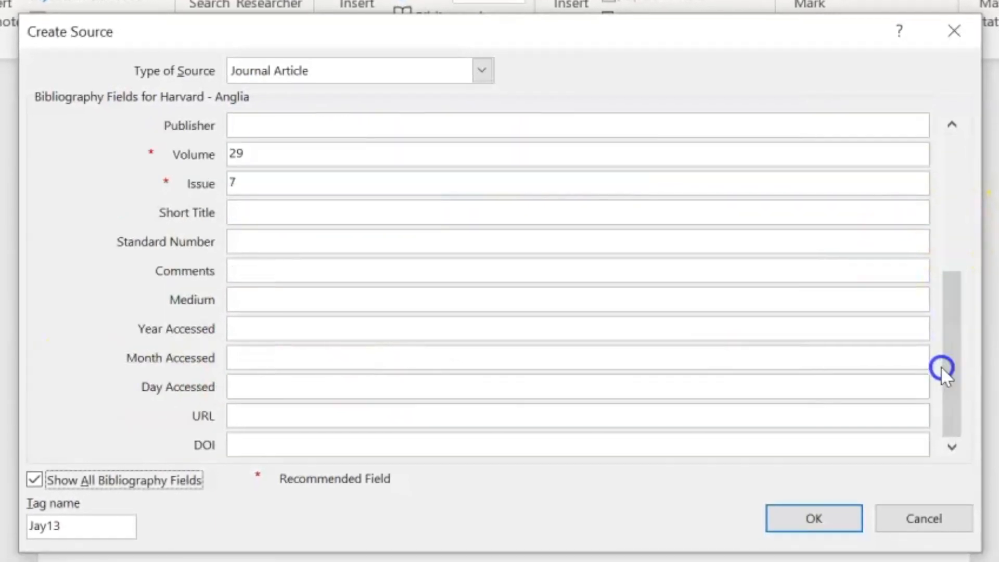
pyautogui.click(270, 442)
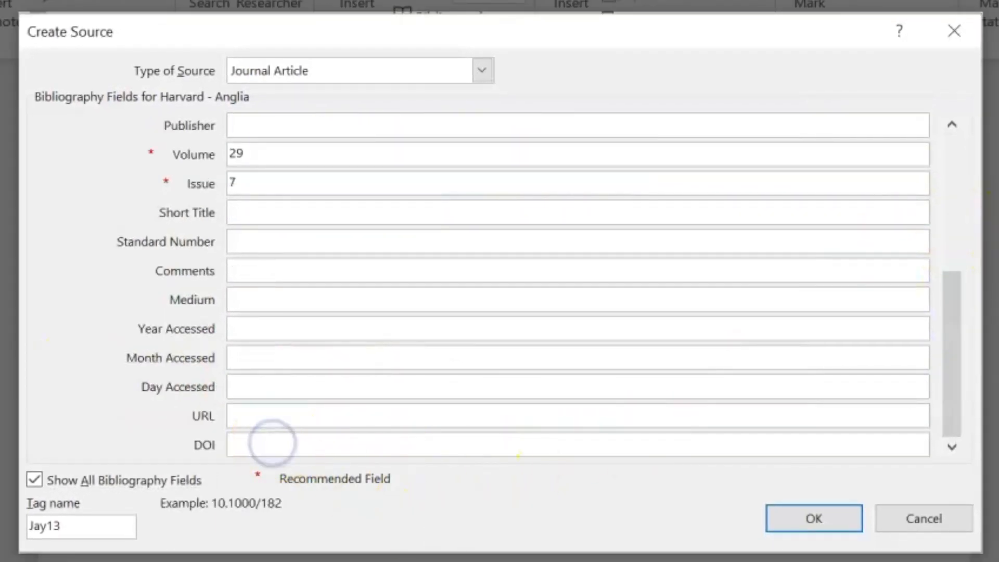
pyautogui.click(762, 558)
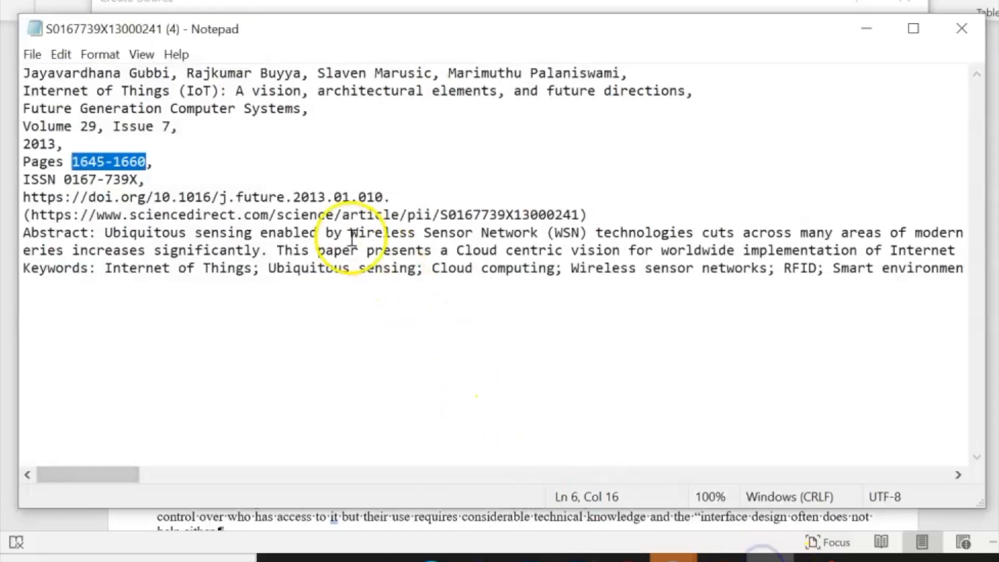
pyautogui.moveTo(385, 196); pyautogui.dragTo(176, 187)
pyautogui.click(368, 187)
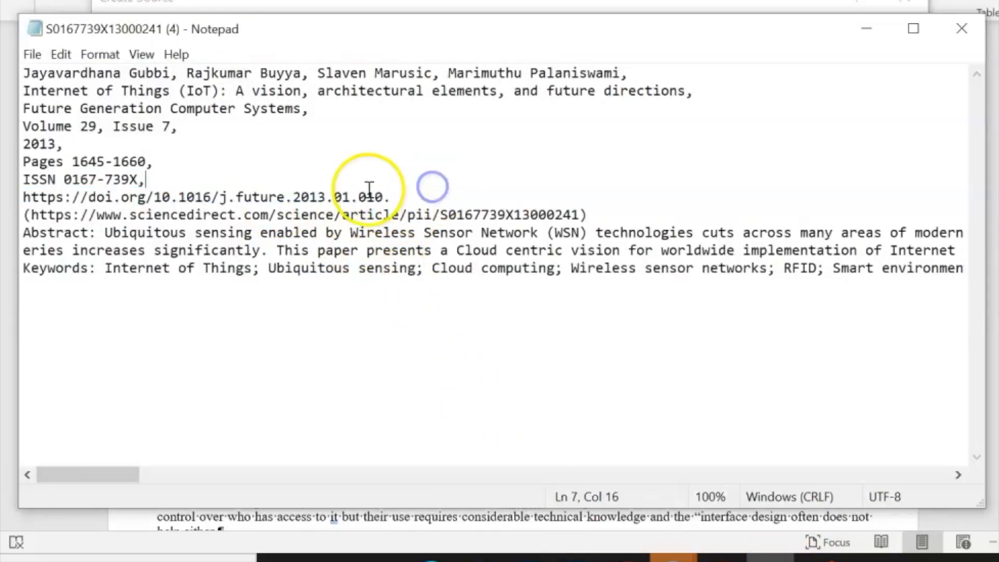
pyautogui.moveTo(385, 195); pyautogui.dragTo(102, 198)
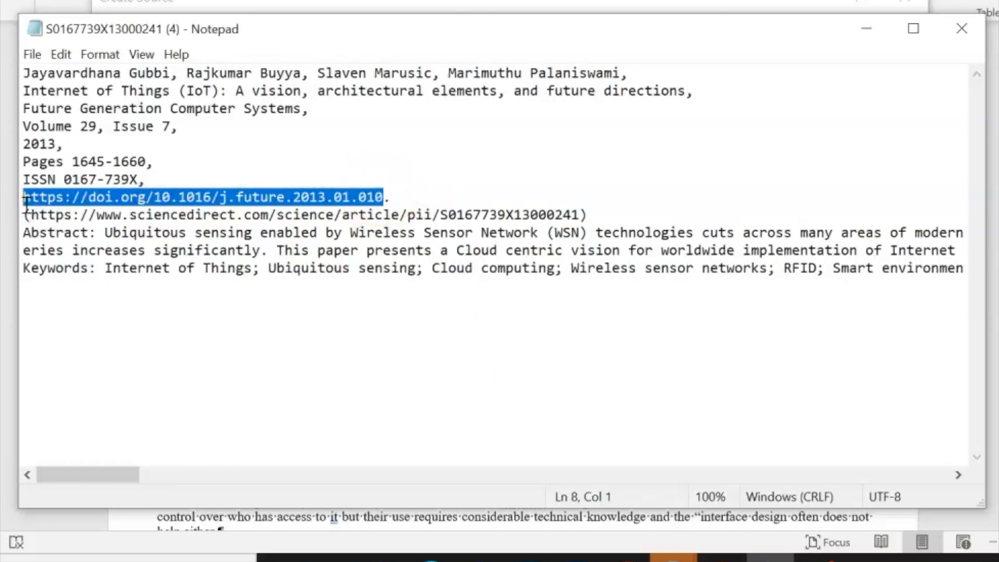
pyautogui.moveTo(527, 556)
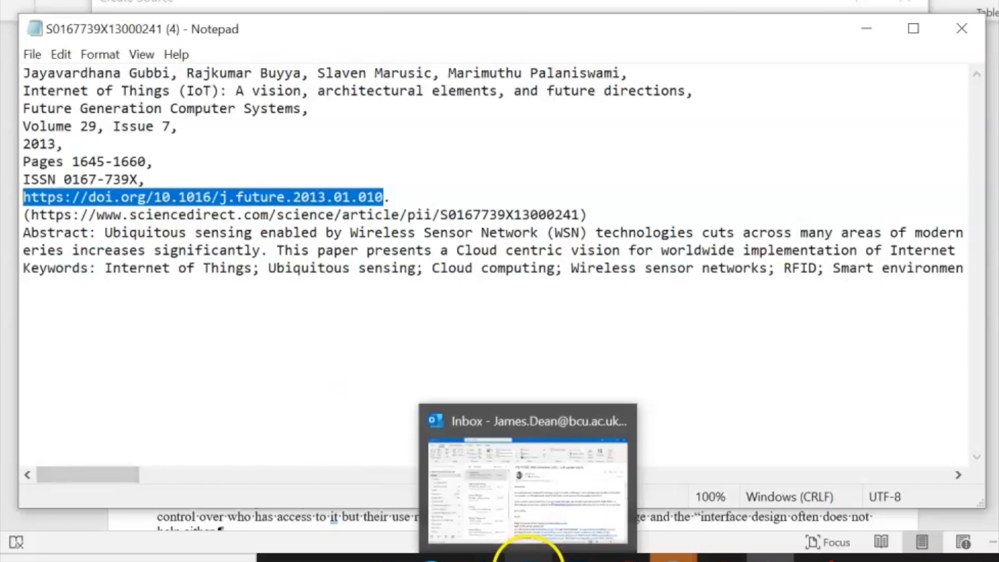
pyautogui.click(557, 536)
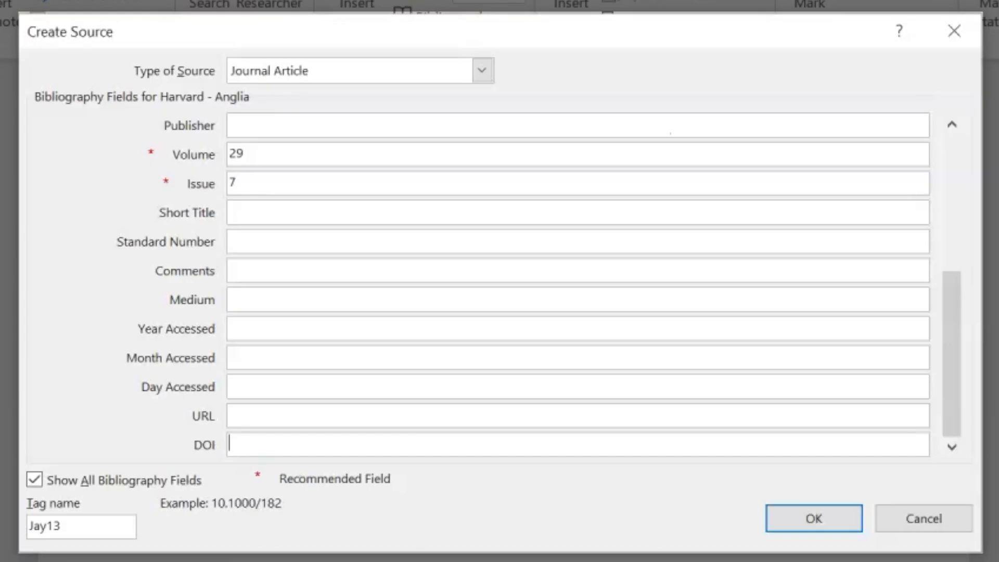
pyautogui.write('https://doi.org/10.1016/j.future.2013.01.010')
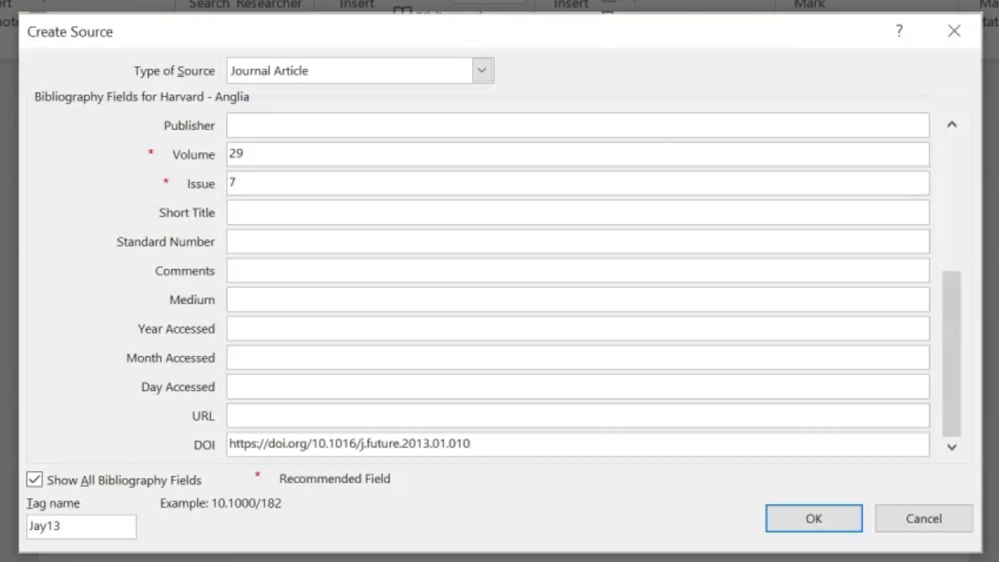
pyautogui.moveTo(948, 414); pyautogui.dragTo(918, 209)
# Insert the initials J., R. and S. into the author list and delete the first author's forename
pyautogui.click(346, 122)
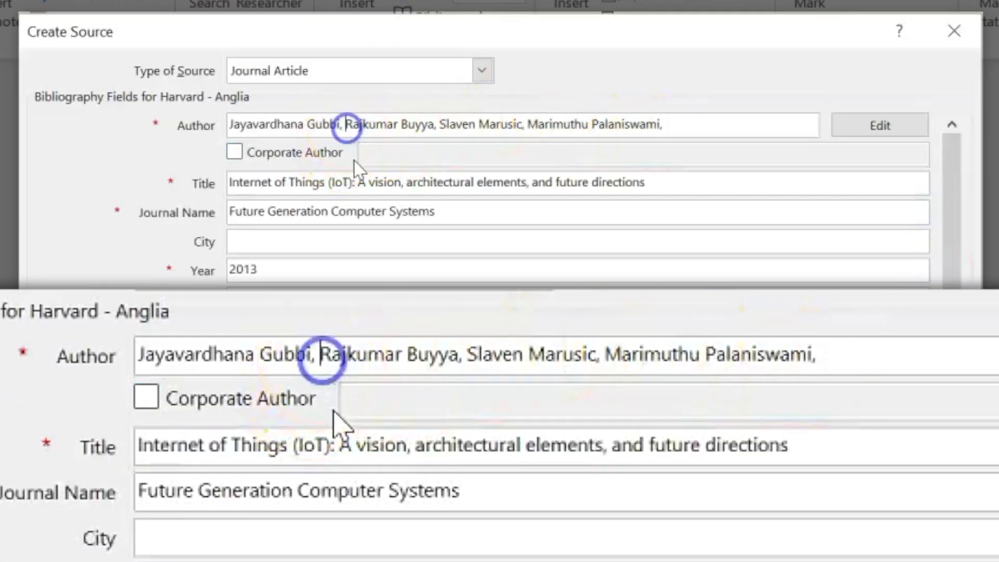
pyautogui.write('J')
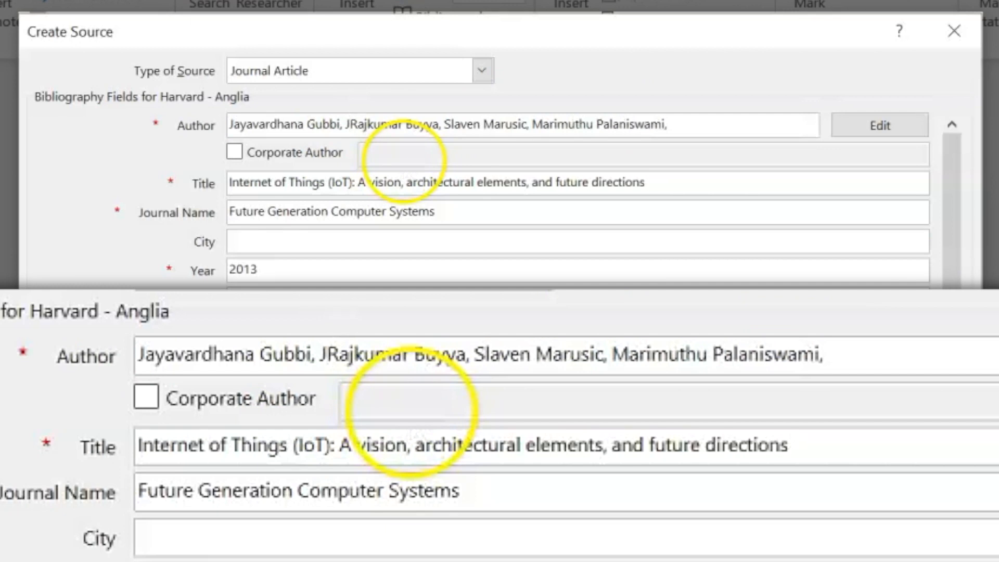
pyautogui.write('.')
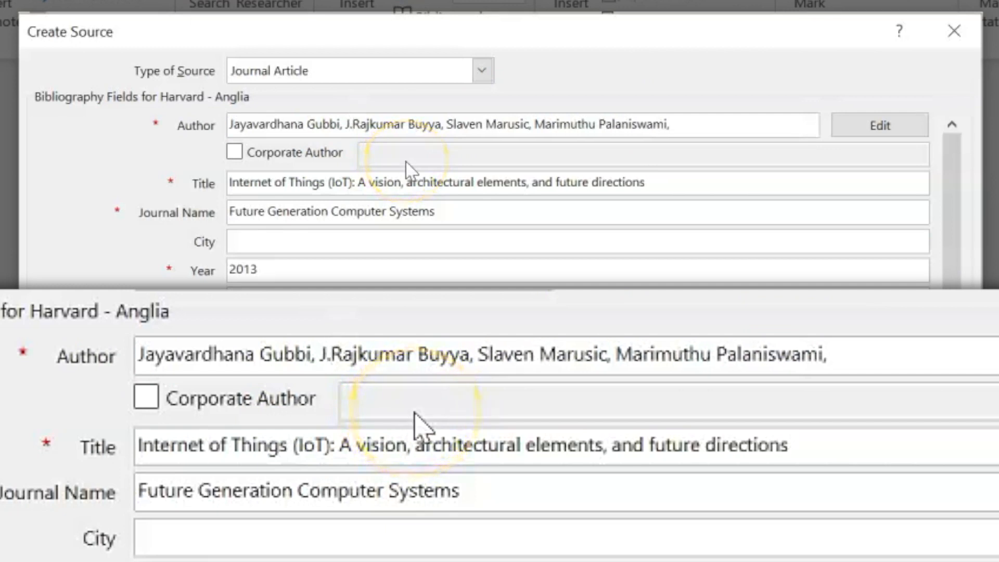
pyautogui.write(';')
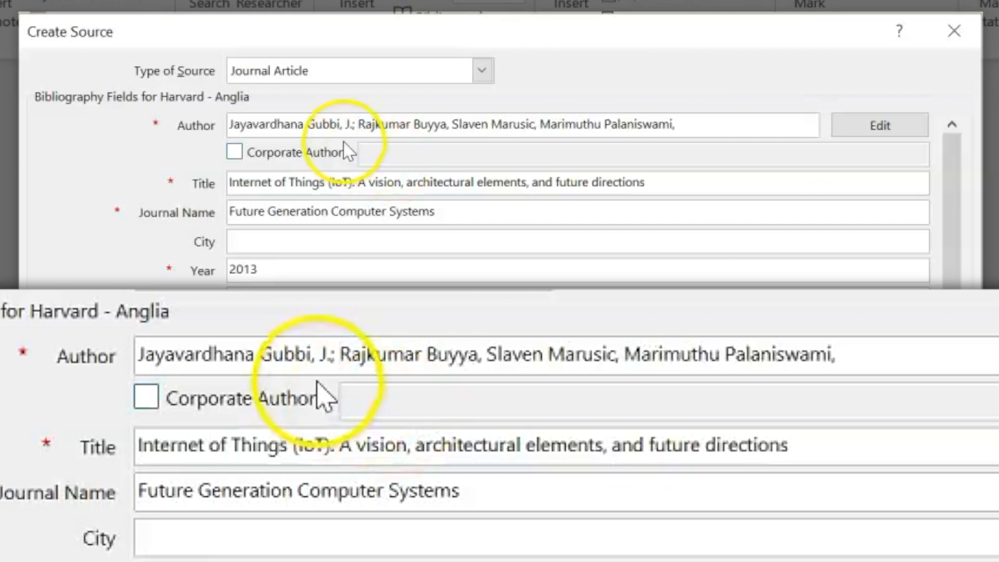
pyautogui.click(312, 125)
pyautogui.press('BackSpace')
pyautogui.press('BackSpace')
pyautogui.press('BackSpace')
pyautogui.press('BackSpace')
pyautogui.press('BackSpace')
pyautogui.press('BackSpace')
pyautogui.press('BackSpace')
pyautogui.press('BackSpace')
pyautogui.press('BackSpace')
pyautogui.press('BackSpace')
pyautogui.press('BackSpace')
pyautogui.press('BackSpace')
pyautogui.press('BackSpace')
pyautogui.click(351, 127)
pyautogui.click(375, 126)
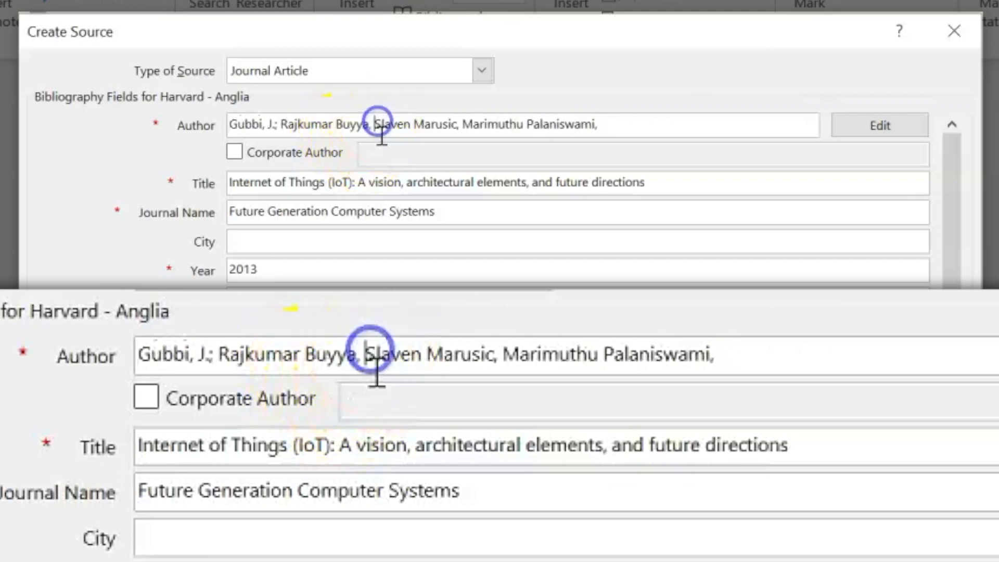
pyautogui.write('R')
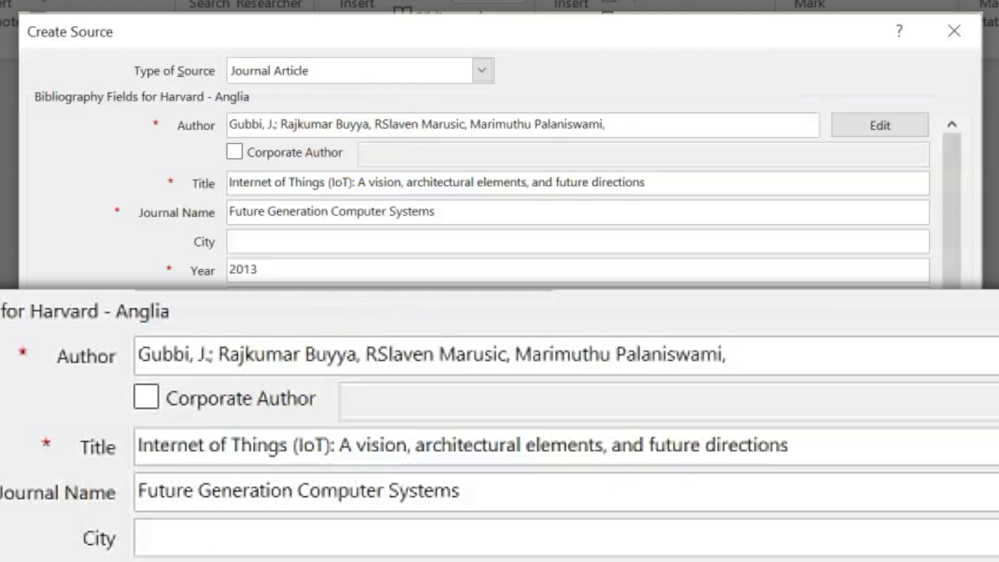
pyautogui.write('.')
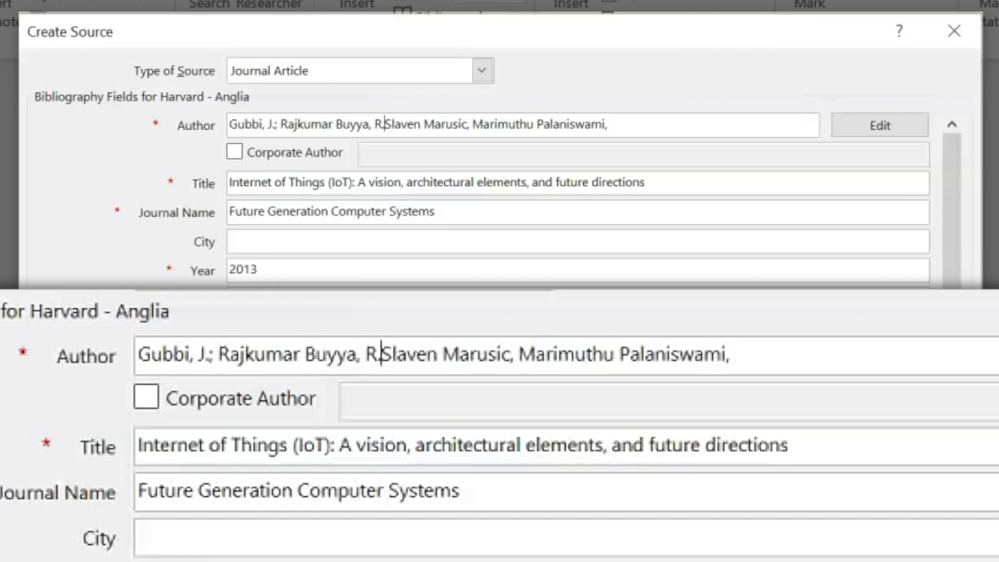
pyautogui.write(';')
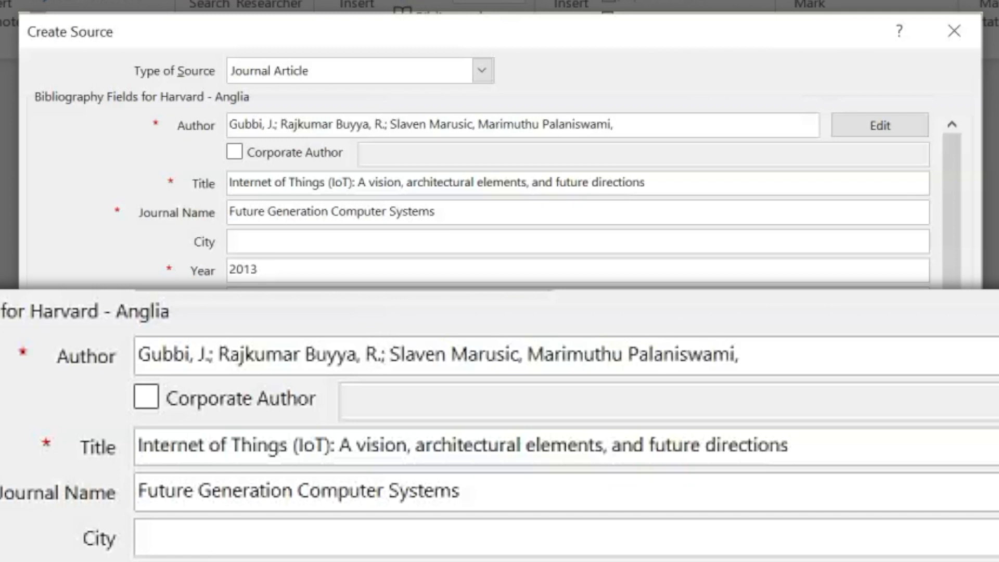
pyautogui.click(478, 124)
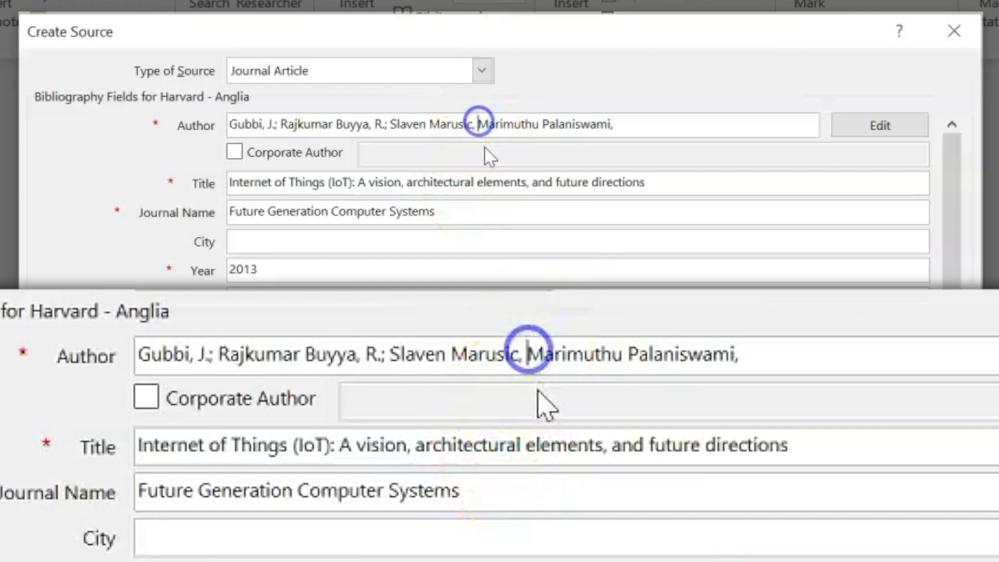
pyautogui.write('S.')
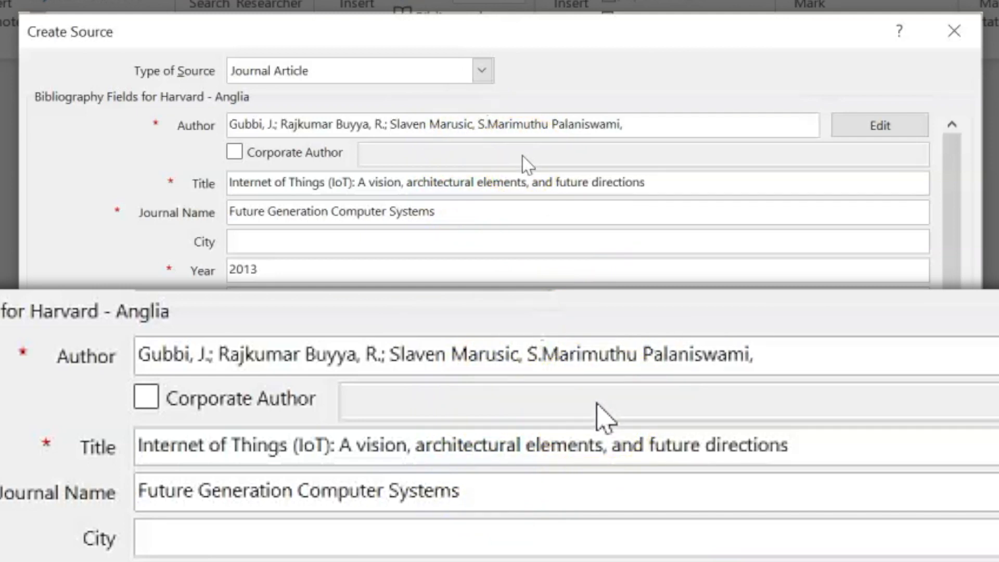
pyautogui.write(';')
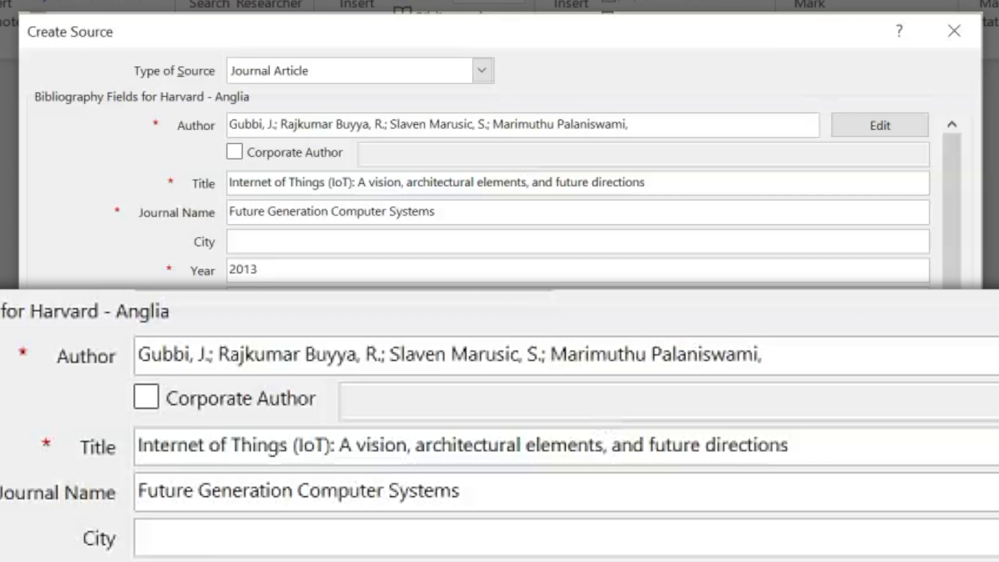
# Delete the remaining spelled-out given names of the second, third and fourth authors
pyautogui.click(654, 126)
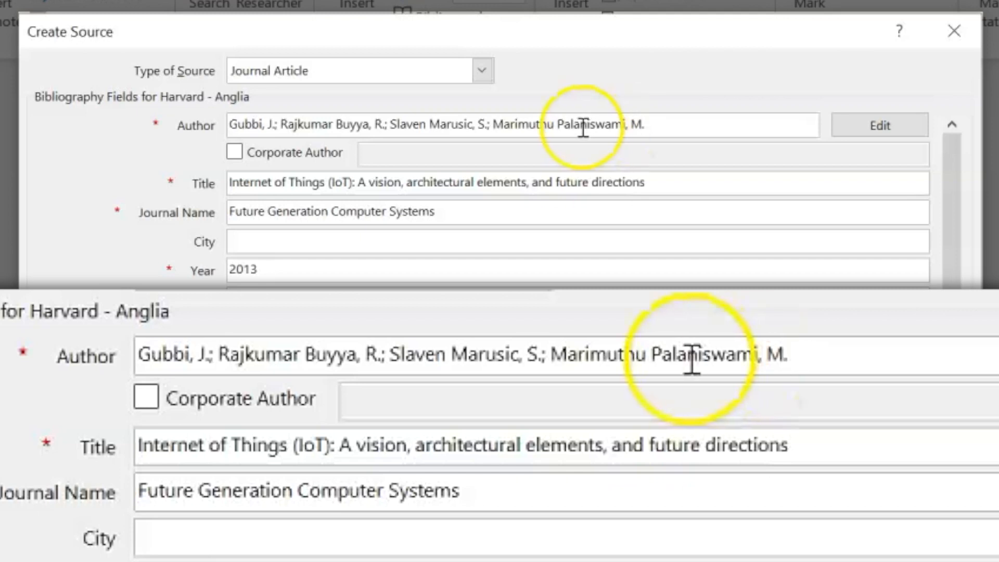
pyautogui.click(560, 125)
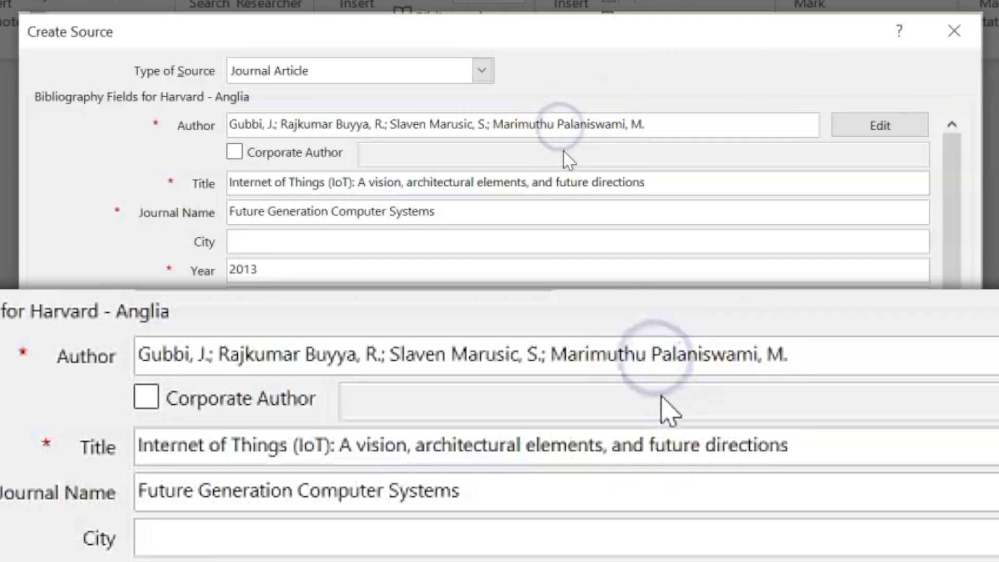
pyautogui.press('BackSpace')
pyautogui.press('BackSpace')
pyautogui.press('BackSpace')
pyautogui.press('BackSpace')
pyautogui.press('BackSpace')
pyautogui.press('BackSpace')
pyautogui.press('BackSpace')
pyautogui.press('BackSpace')
pyautogui.press('BackSpace')
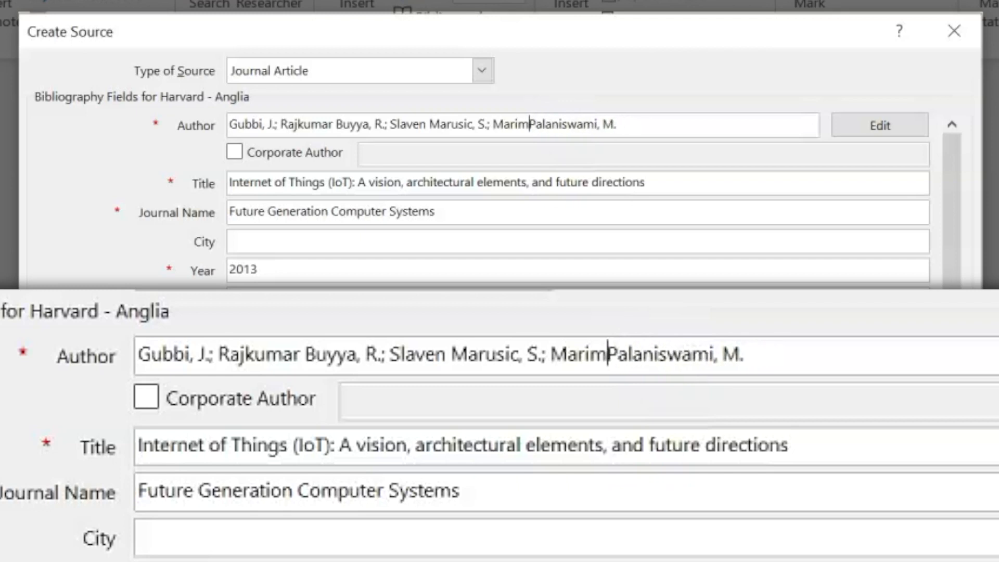
pyautogui.press('BackSpace')
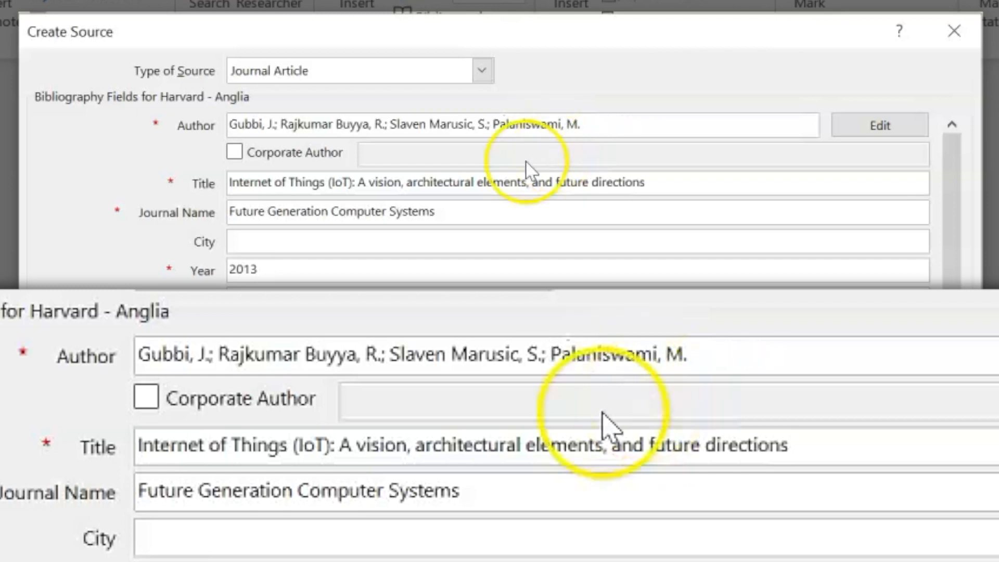
pyautogui.click(429, 125)
pyautogui.press('BackSpace')
pyautogui.press('BackSpace')
pyautogui.press('BackSpace')
pyautogui.press('BackSpace')
pyautogui.press('BackSpace')
pyautogui.press('BackSpace')
pyautogui.press('BackSpace')
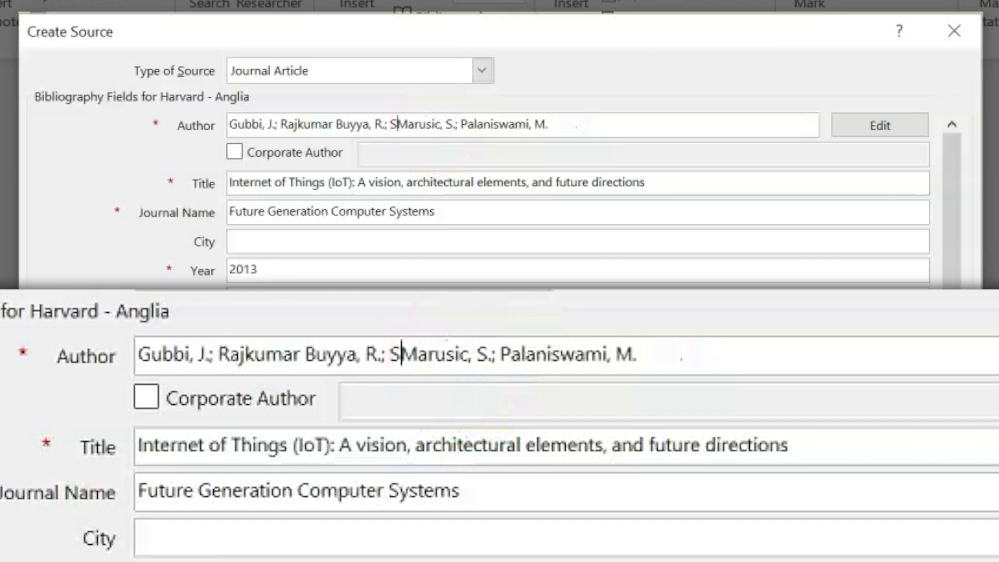
pyautogui.moveTo(335, 125); pyautogui.dragTo(343, 125)
pyautogui.click(335, 125)
pyautogui.press('BackSpace')
pyautogui.press('BackSpace')
pyautogui.press('BackSpace')
pyautogui.press('BackSpace')
pyautogui.press('BackSpace')
pyautogui.press('BackSpace')
pyautogui.press('BackSpace')
pyautogui.press('BackSpace')
pyautogui.press('BackSpace')
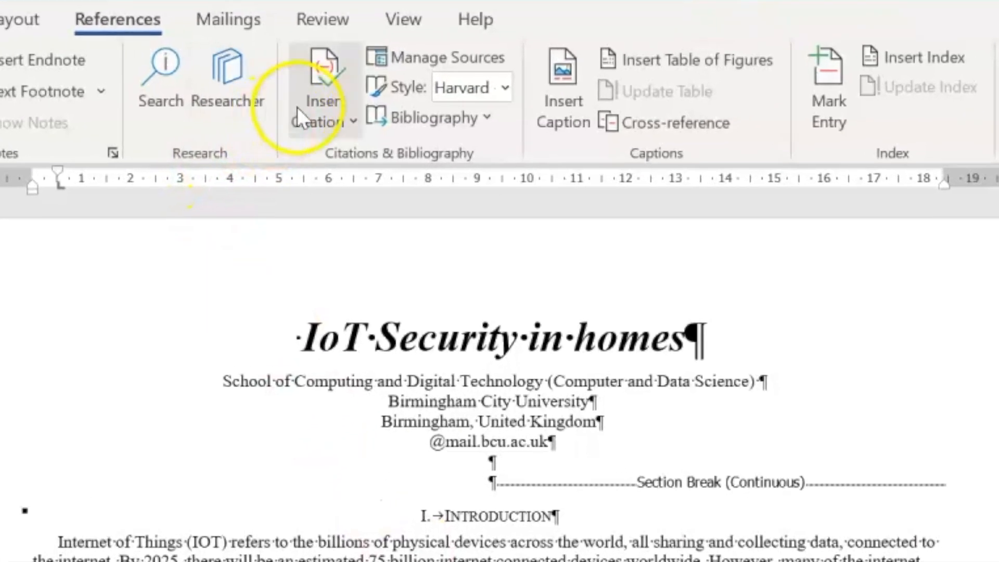
# Add a new Journal Article source via Insert Citation, then switch to Edge
pyautogui.click(406, 90)
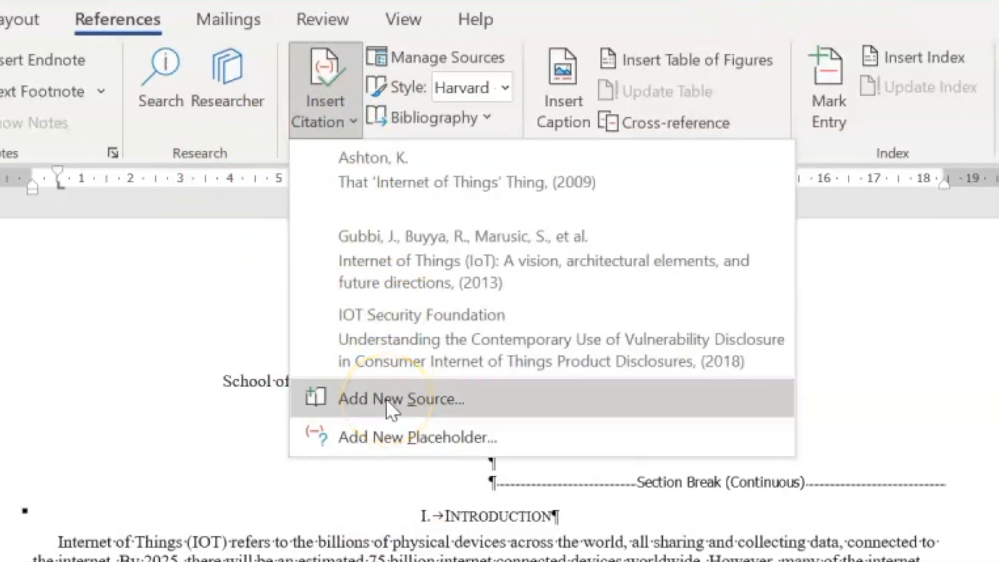
pyautogui.click(386, 398)
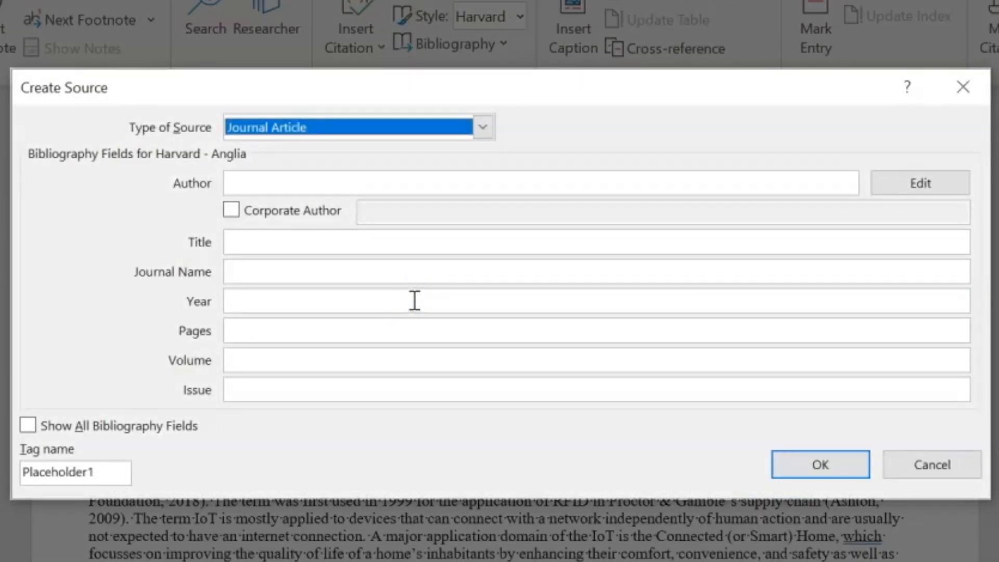
pyautogui.click(409, 373)
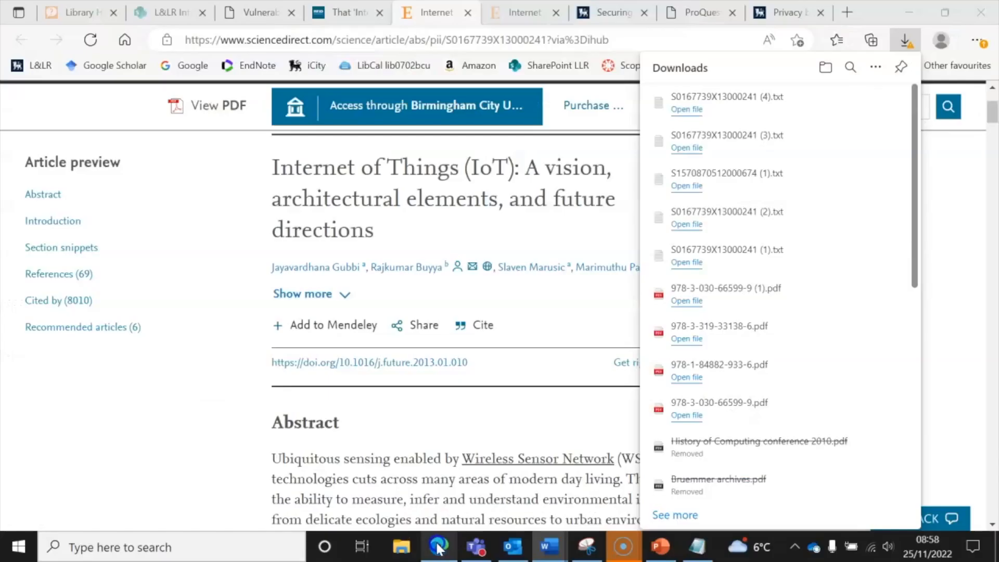
pyautogui.click(407, 404)
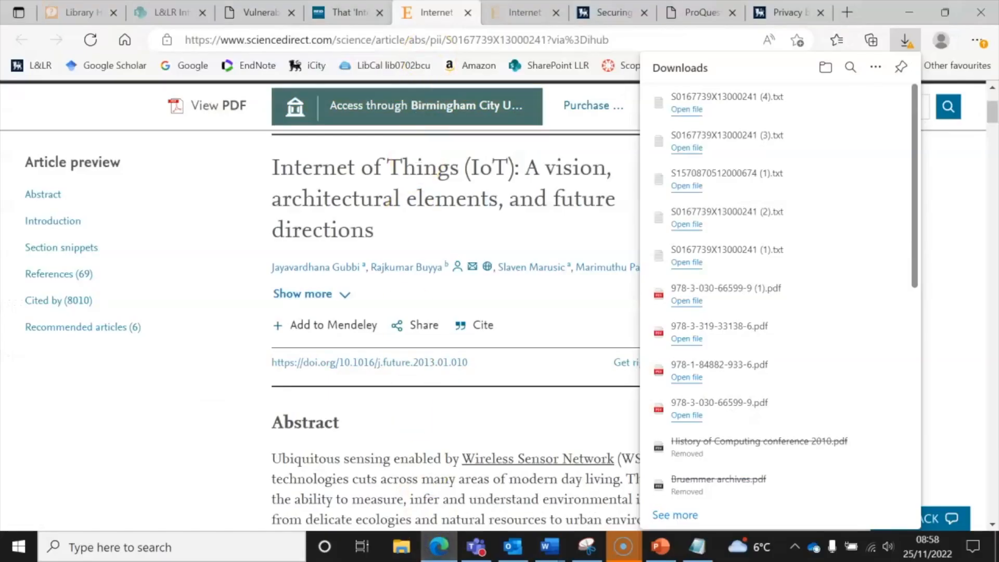
# Export the Ad Hoc Networks article citation as a text file, open it and select the title
pyautogui.click(494, 10)
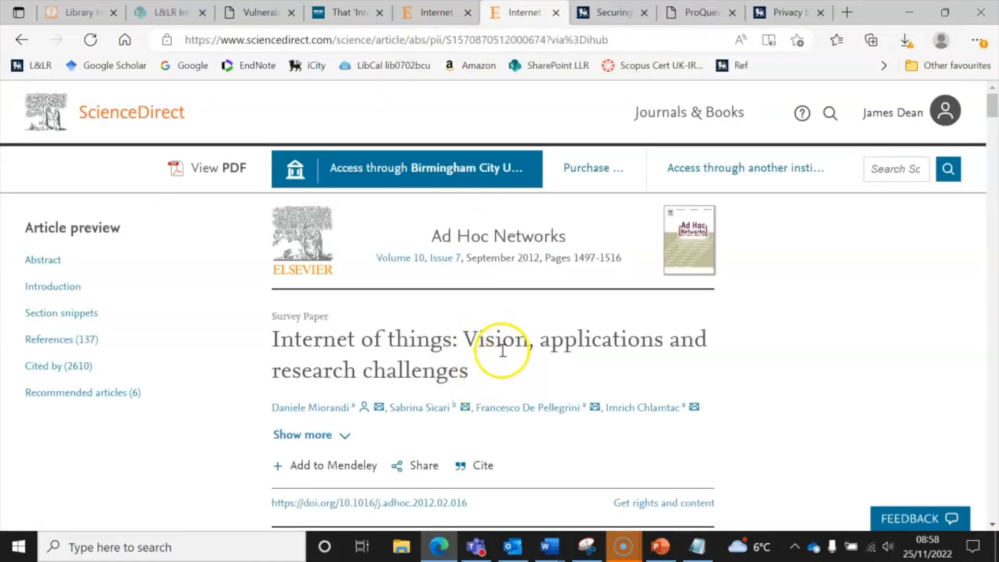
pyautogui.click(482, 466)
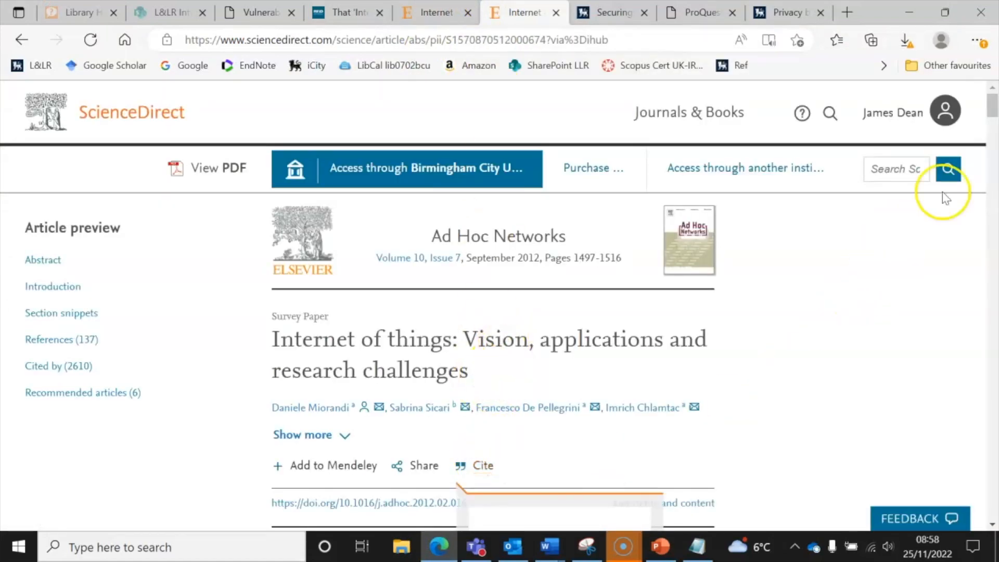
pyautogui.moveTo(992, 101); pyautogui.dragTo(991, 114)
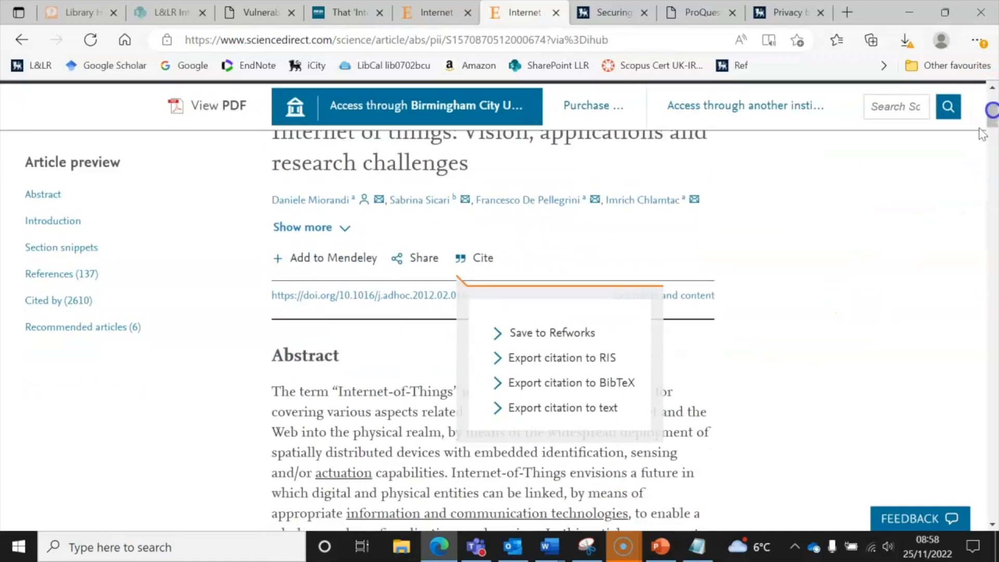
pyautogui.click(592, 411)
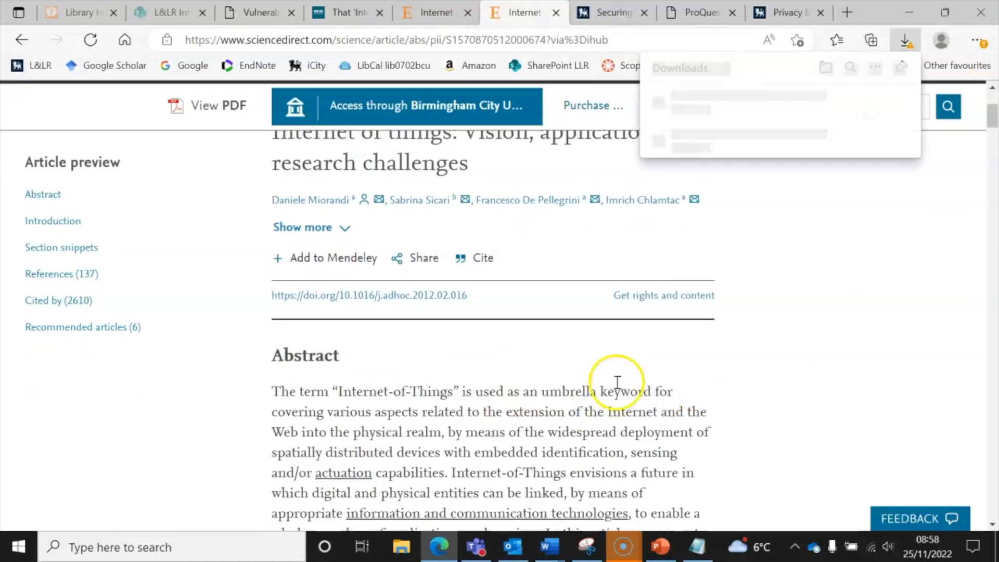
pyautogui.click(686, 109)
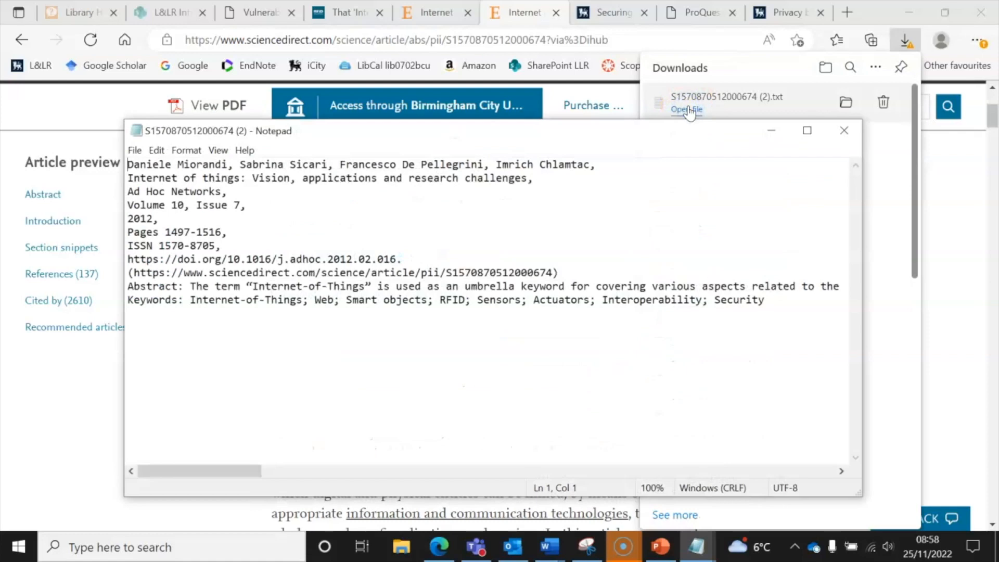
pyautogui.moveTo(532, 177); pyautogui.dragTo(127, 178)
pyautogui.hotkey('ctrl', 'c')
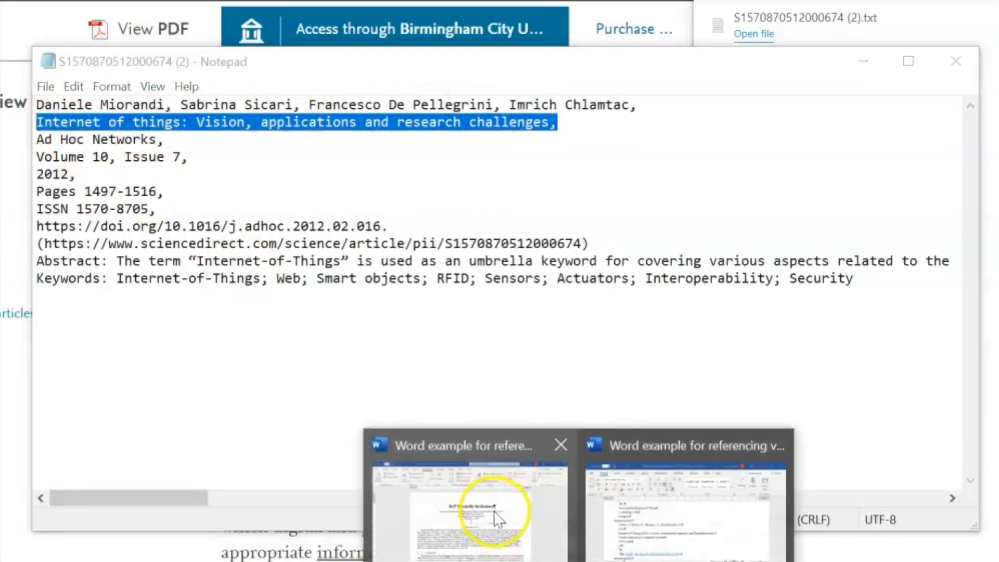
# Paste 'Internet of things: Vision, applications and research challenges' as the source's Title
pyautogui.click(515, 521)
pyautogui.click(308, 227)
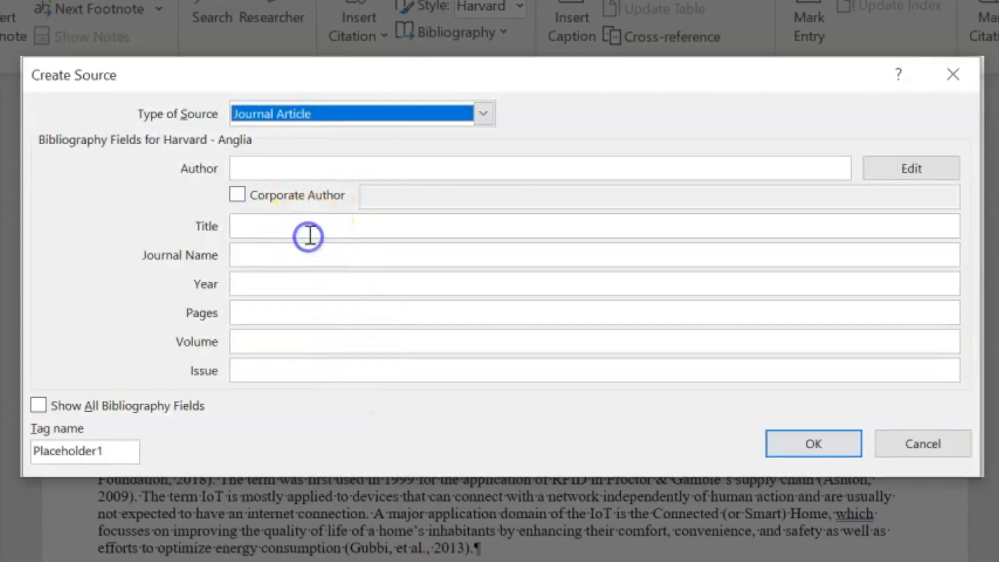
pyautogui.hotkey('ctrl', 'v')
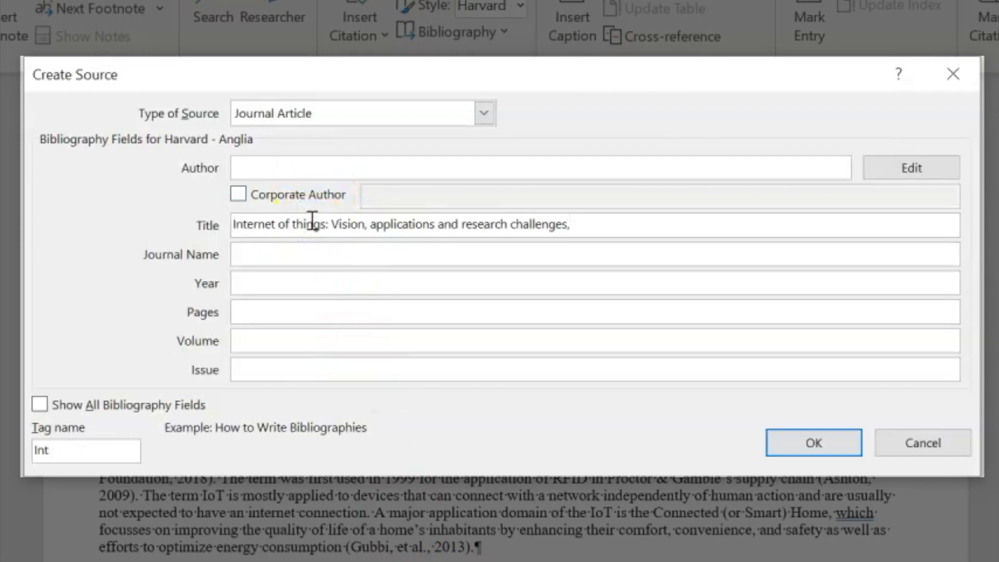
pyautogui.click(320, 250)
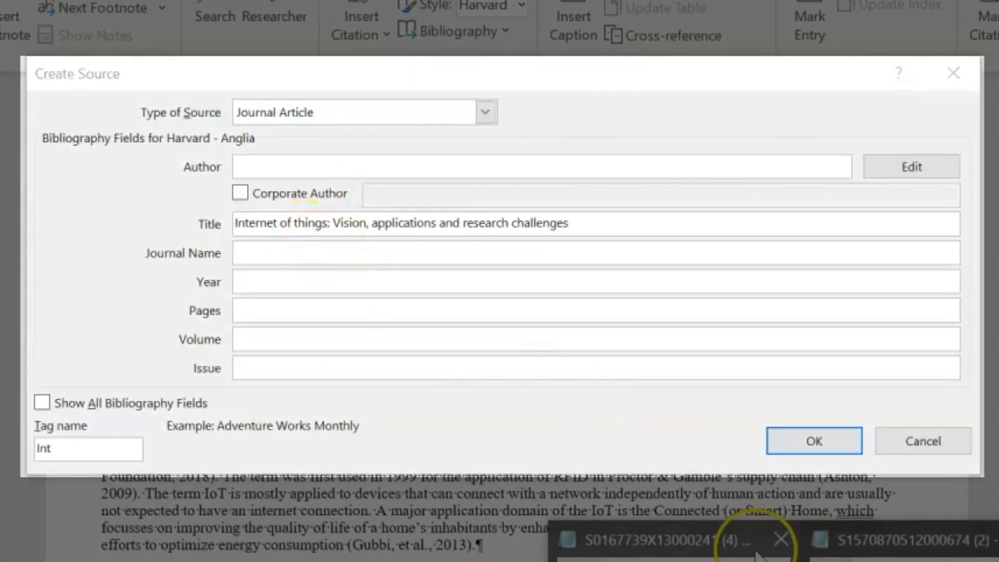
# Copy 'Ad Hoc Networks' from the citation file into Journal Name, removing the trailing comma
pyautogui.click(725, 543)
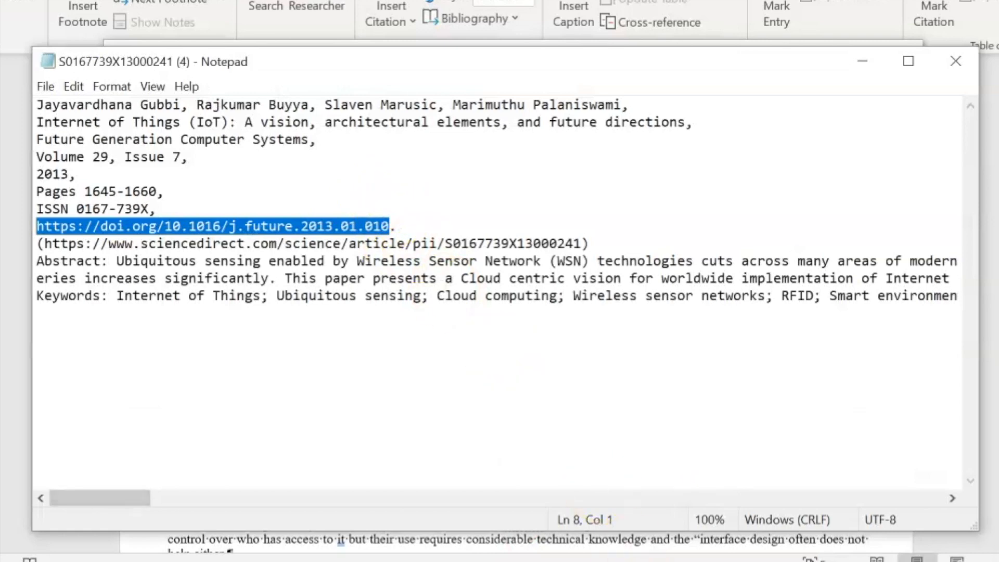
pyautogui.moveTo(791, 541)
pyautogui.click(809, 486)
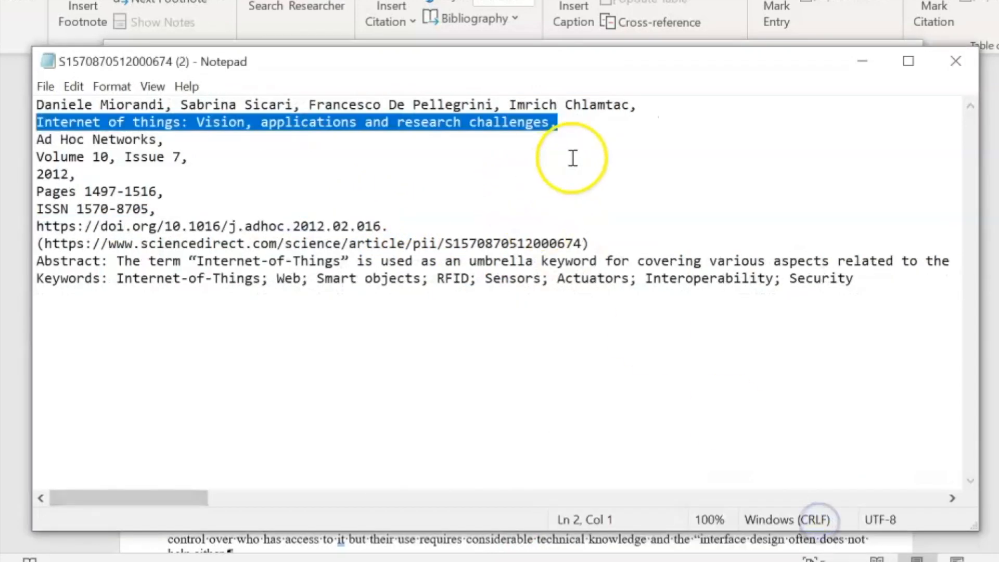
pyautogui.moveTo(166, 140); pyautogui.dragTo(95, 141)
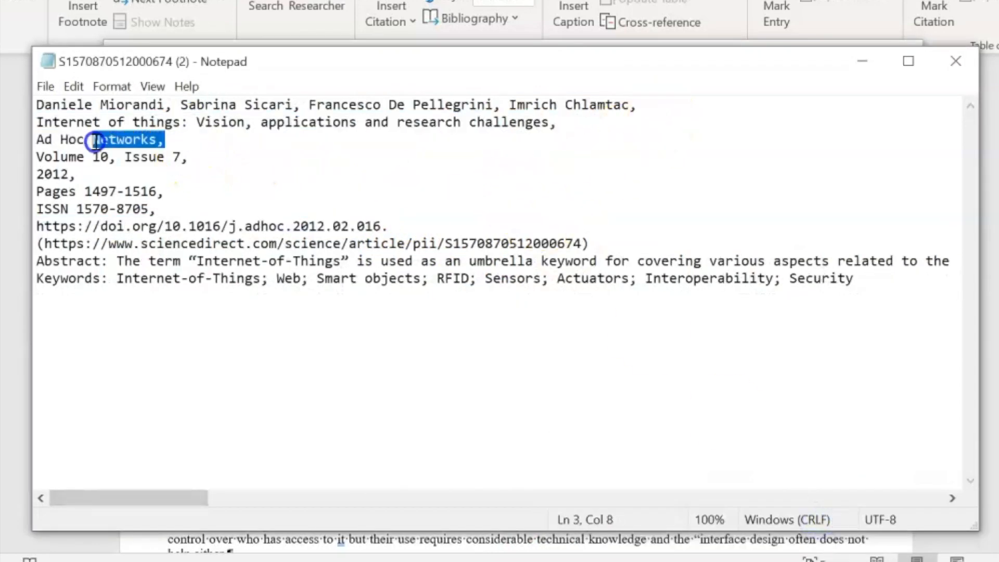
pyautogui.click(476, 554)
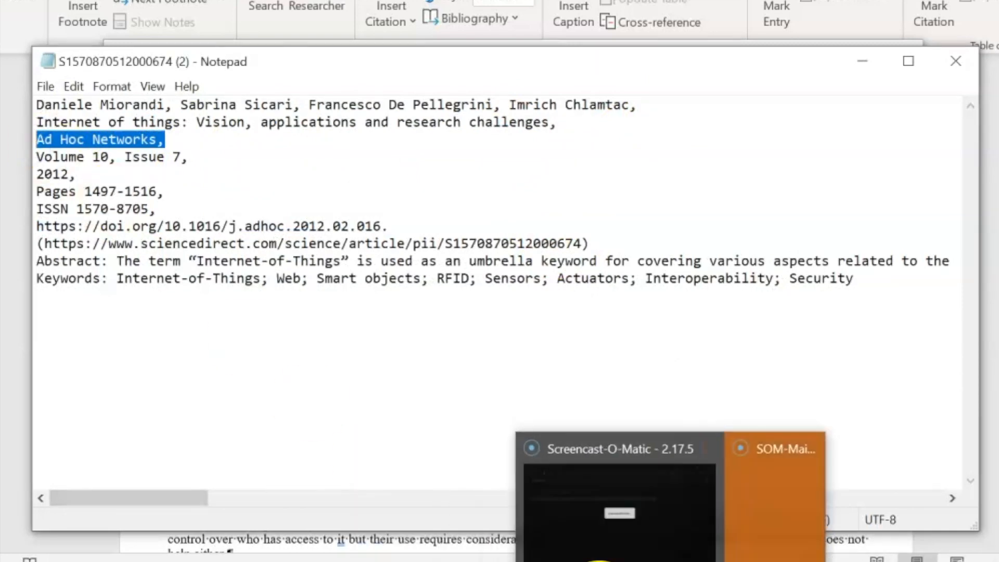
pyautogui.click(572, 558)
pyautogui.click(502, 437)
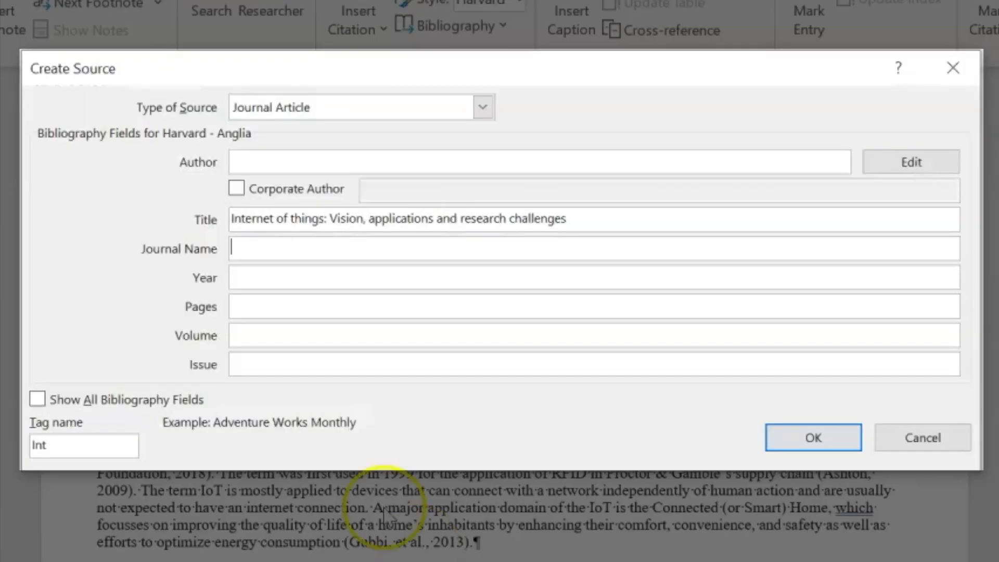
pyautogui.write('Ad Hoc Networks,')
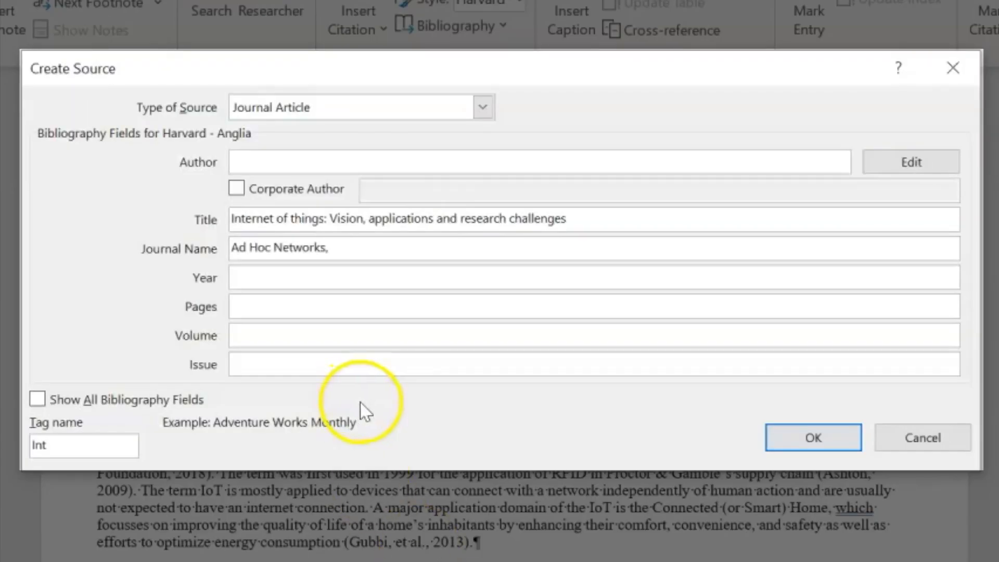
pyautogui.press('BackSpace')
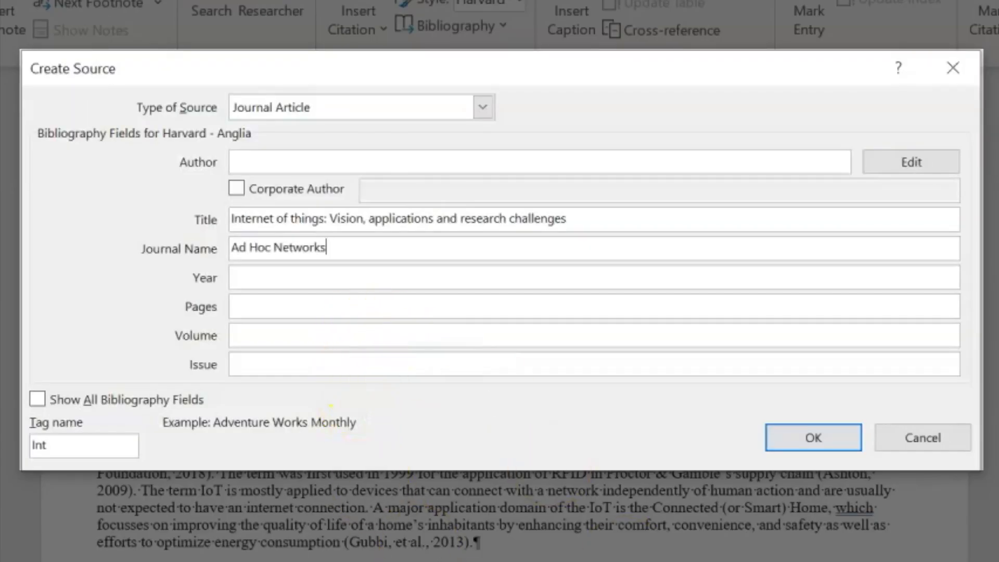
# Bring the Ad Hoc Networks citation text file back to the front
pyautogui.click(757, 559)
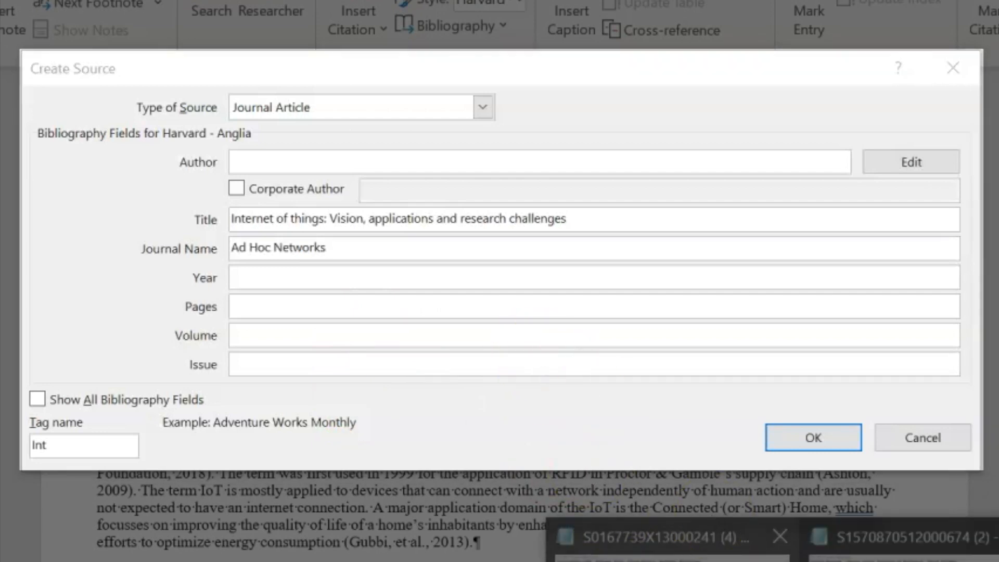
pyautogui.click(661, 503)
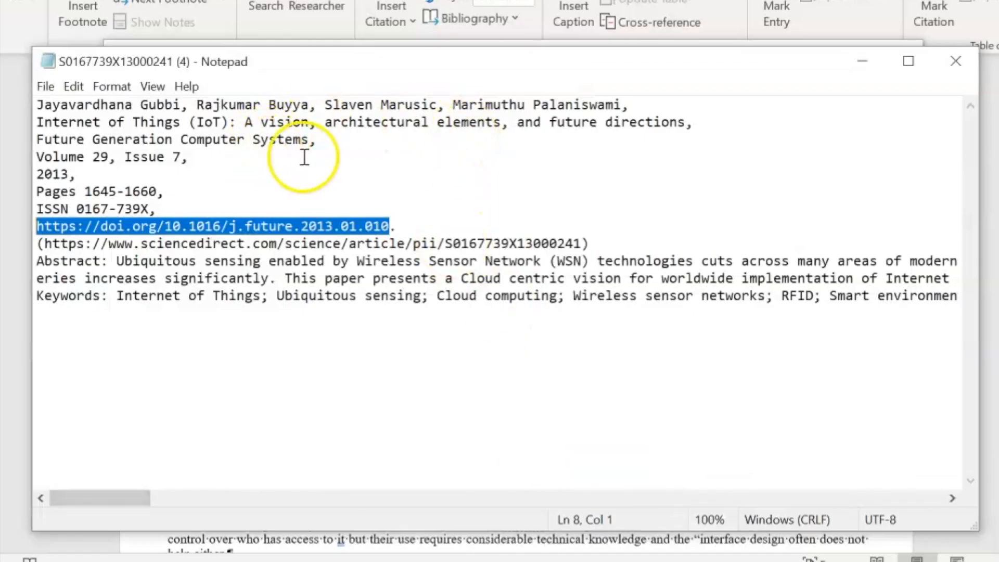
pyautogui.click(322, 141)
pyautogui.moveTo(323, 141); pyautogui.dragTo(254, 148)
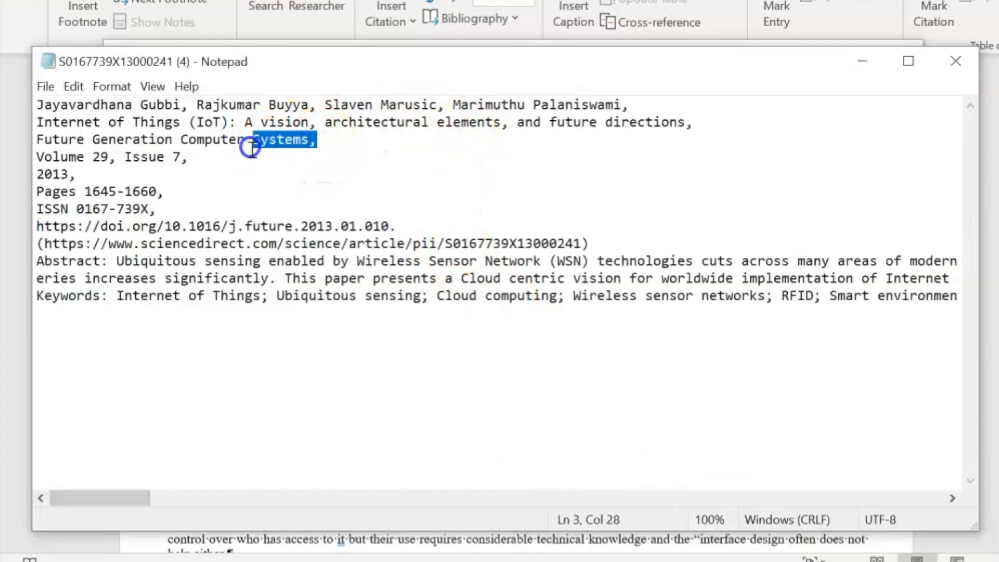
pyautogui.moveTo(788, 559)
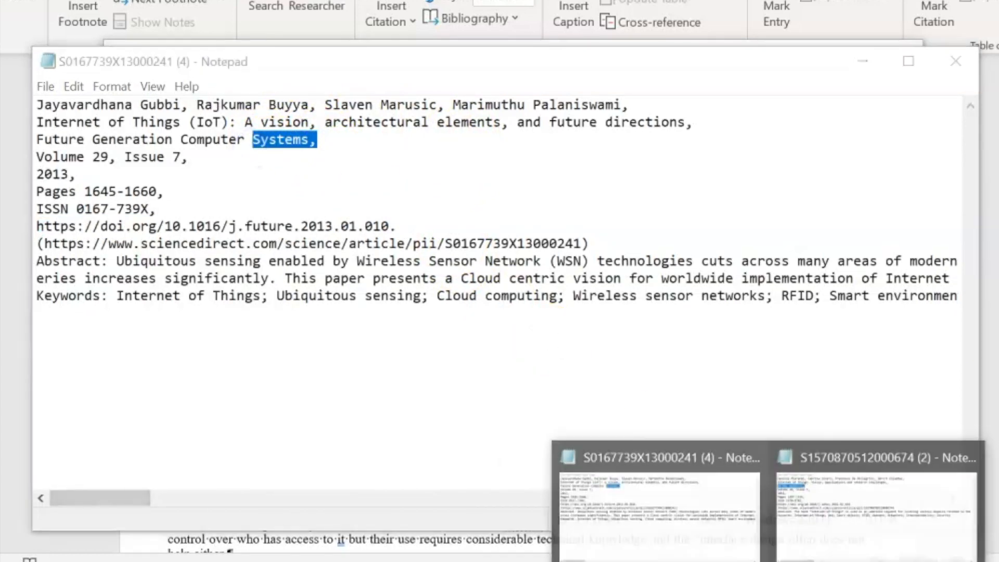
pyautogui.click(842, 513)
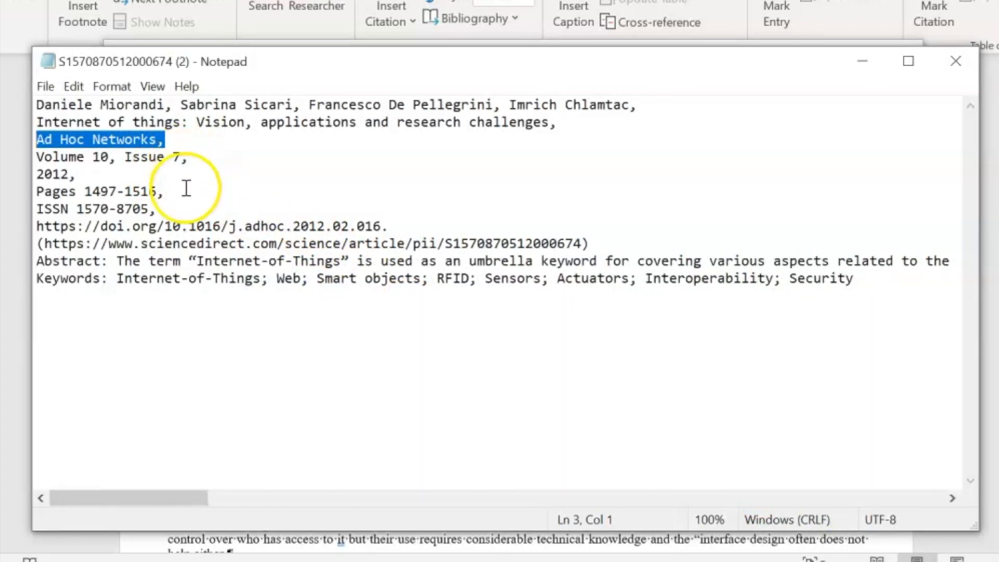
# Enter pages 1497-1516, volume 10, issue 7 and year 2012 in the new source
pyautogui.moveTo(157, 192); pyautogui.dragTo(147, 192)
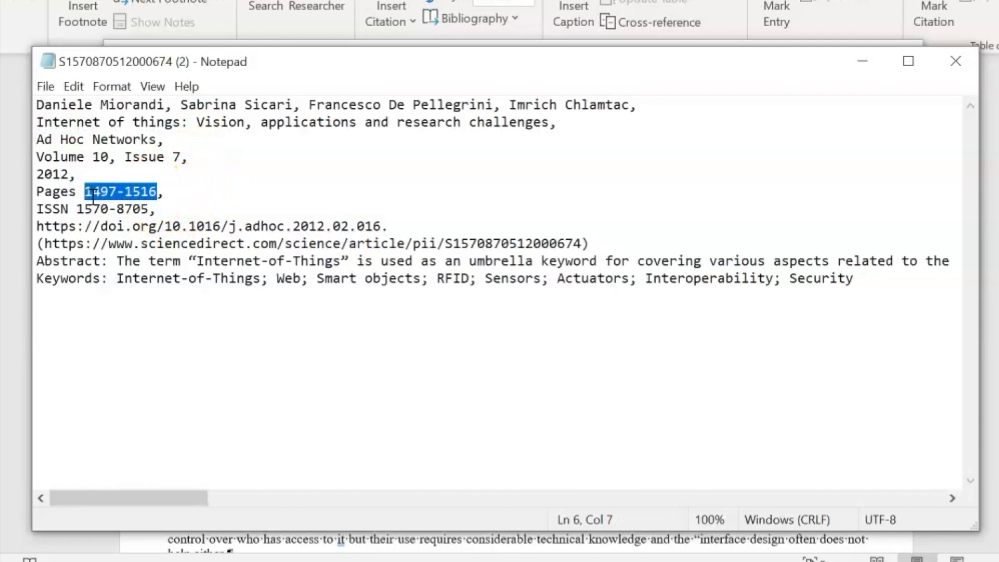
pyautogui.click(583, 561)
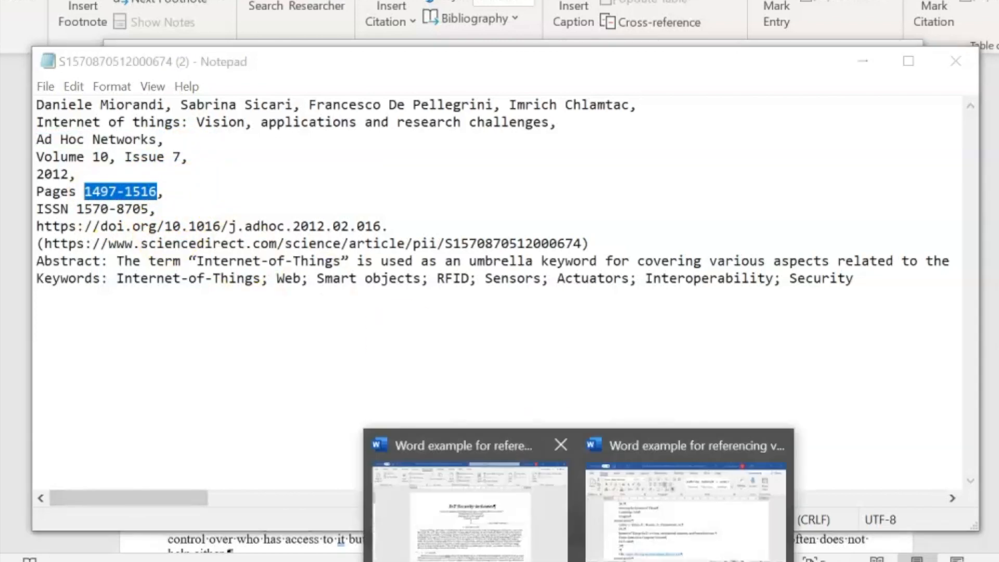
pyautogui.click(523, 533)
pyautogui.click(261, 307)
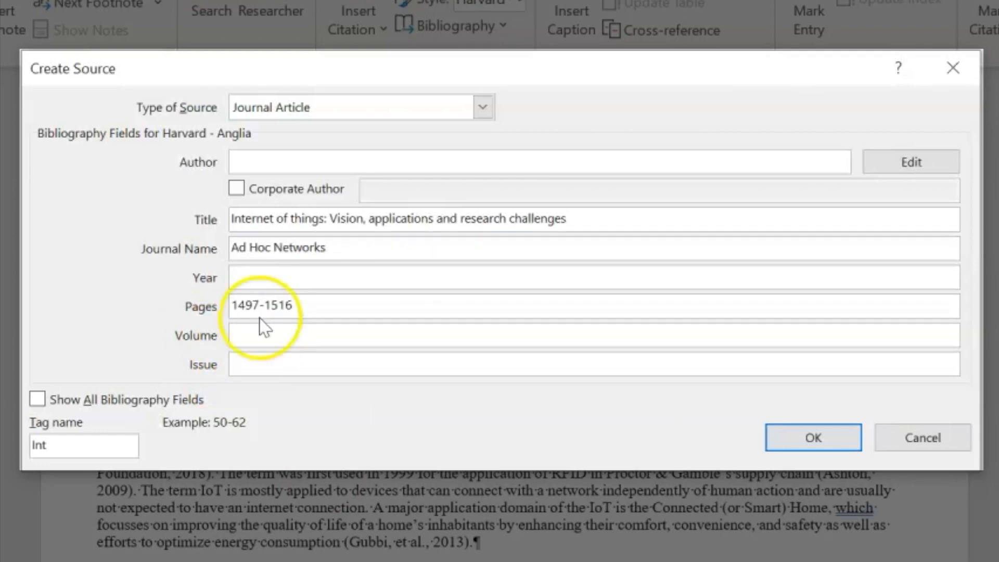
pyautogui.click(265, 334)
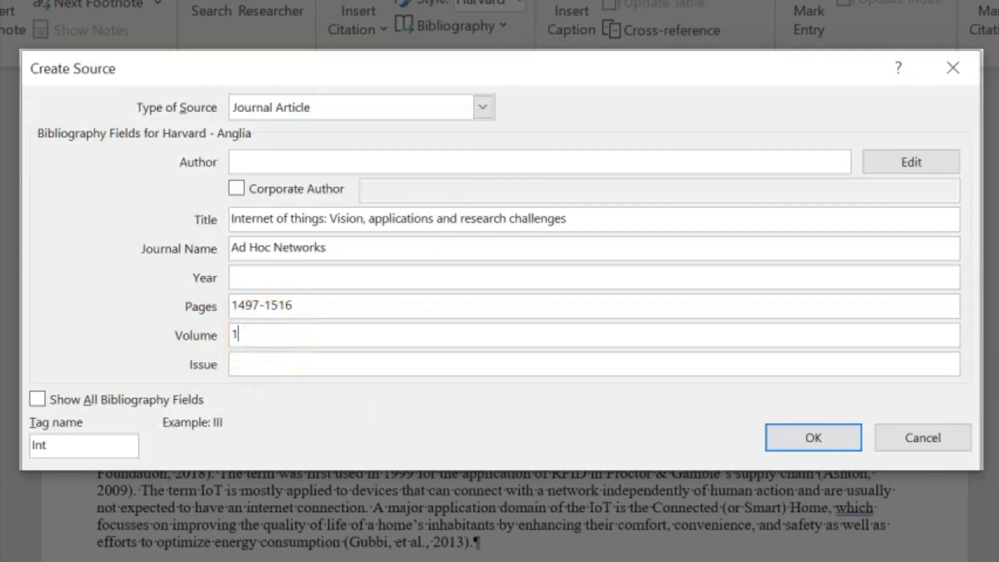
pyautogui.click(269, 371)
pyautogui.click(282, 279)
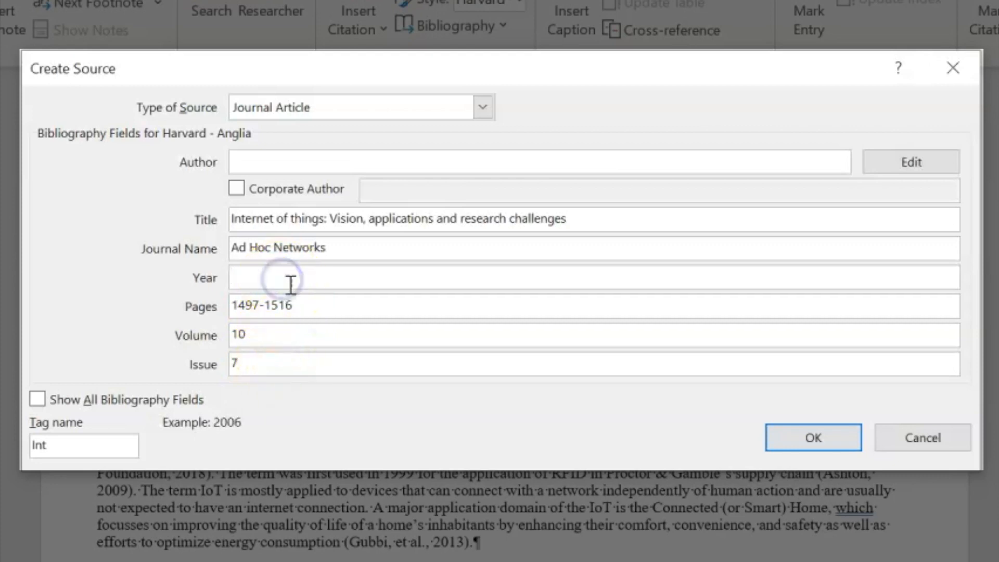
# Check the 2012 article's citation note and ready the Author field for entry
pyautogui.hotkey('alt', 'Tab')
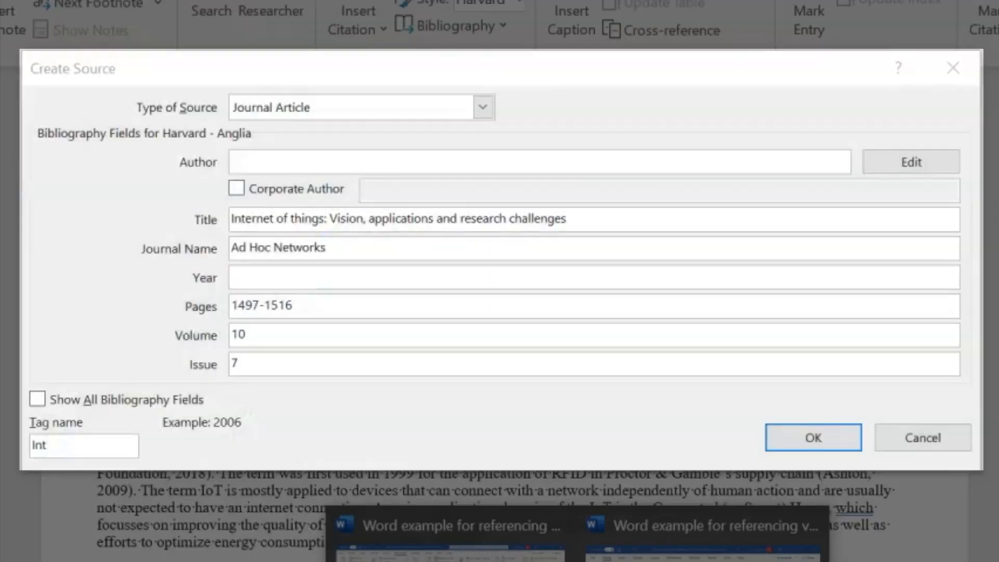
pyautogui.moveTo(750, 561)
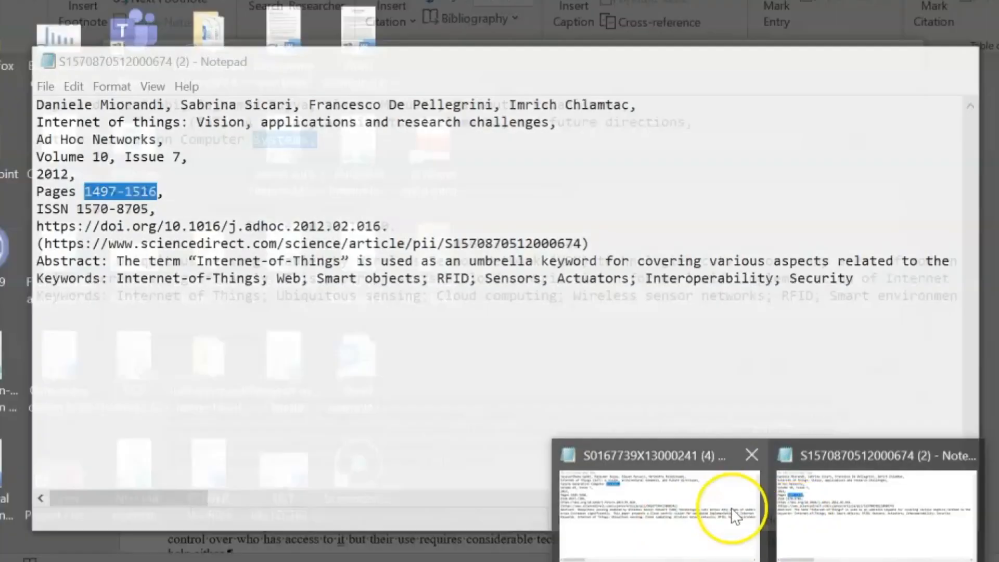
pyautogui.click(736, 509)
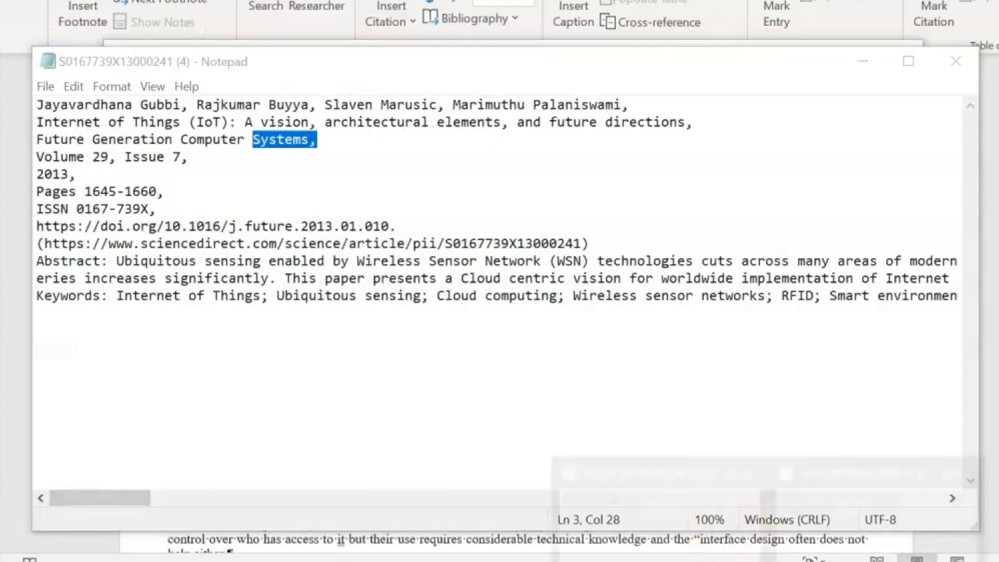
pyautogui.click(879, 515)
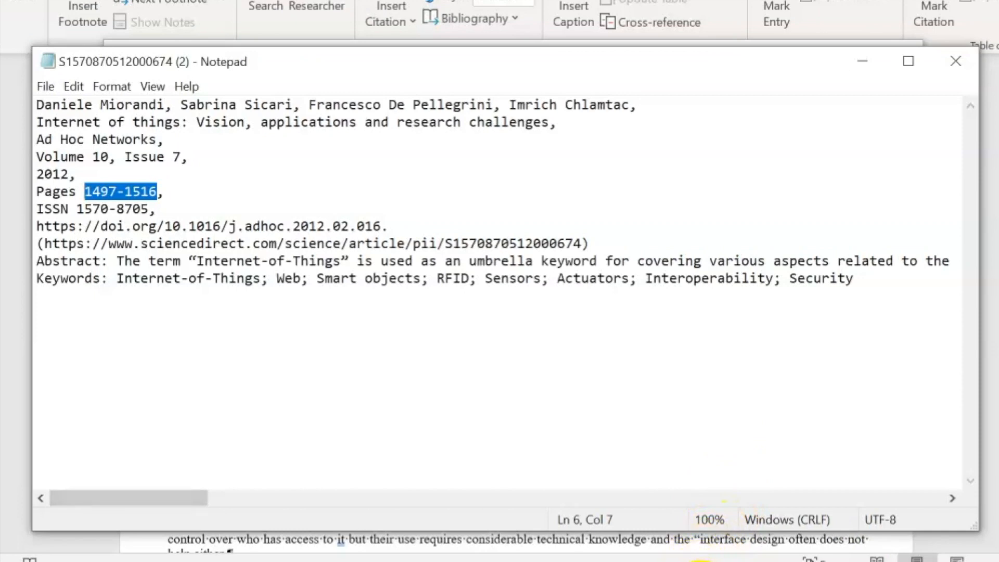
pyautogui.moveTo(589, 561)
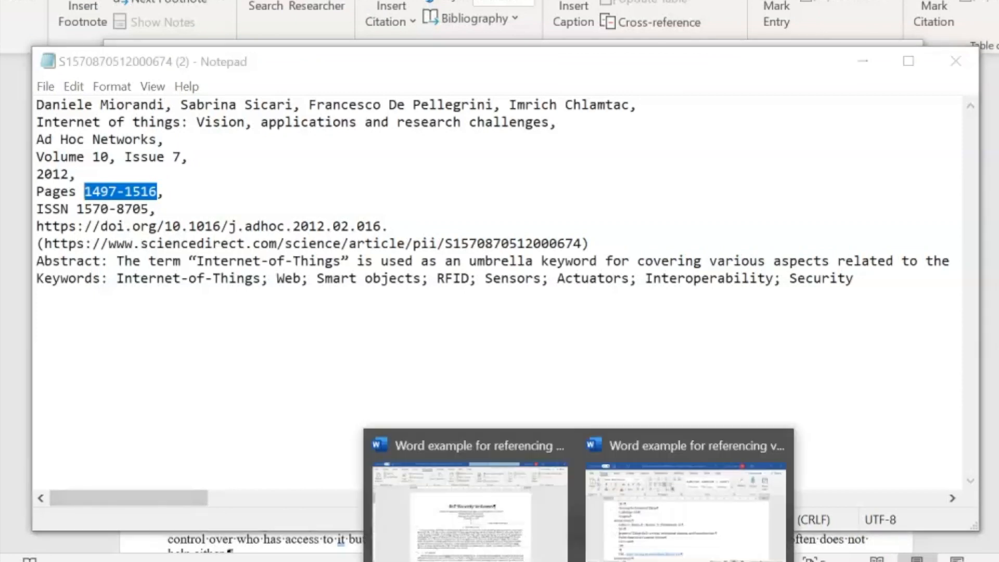
pyautogui.click(513, 515)
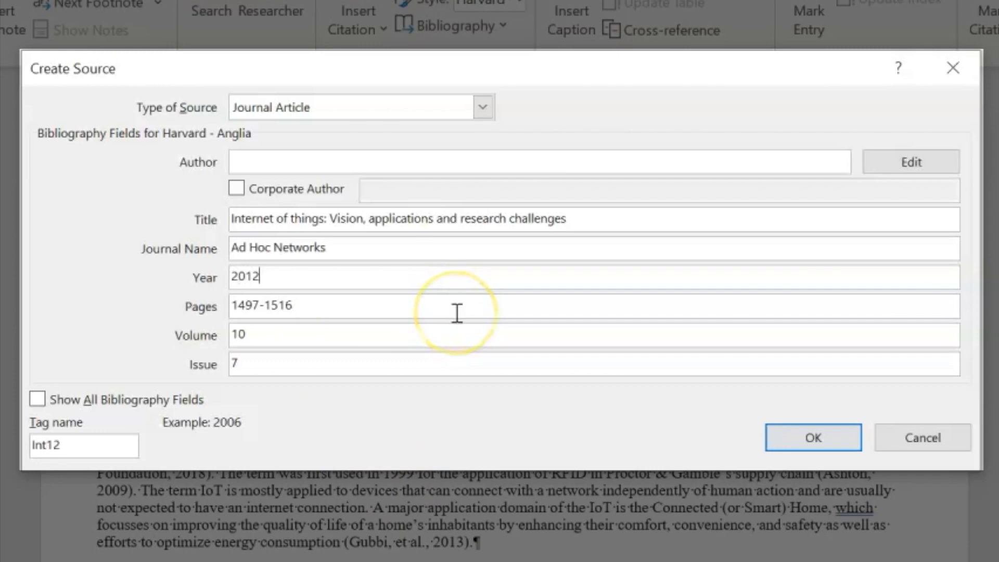
pyautogui.click(330, 163)
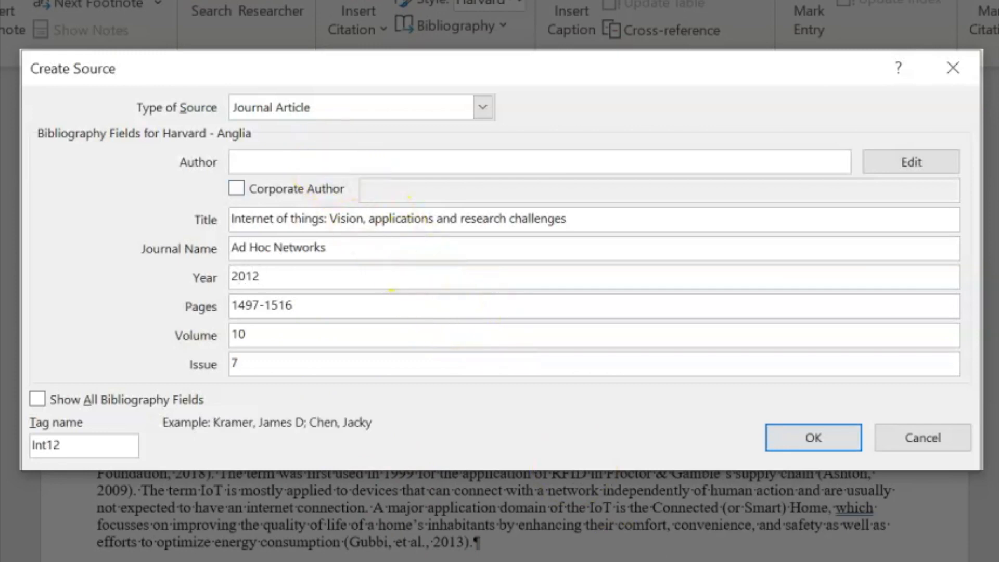
pyautogui.click(801, 561)
pyautogui.click(843, 506)
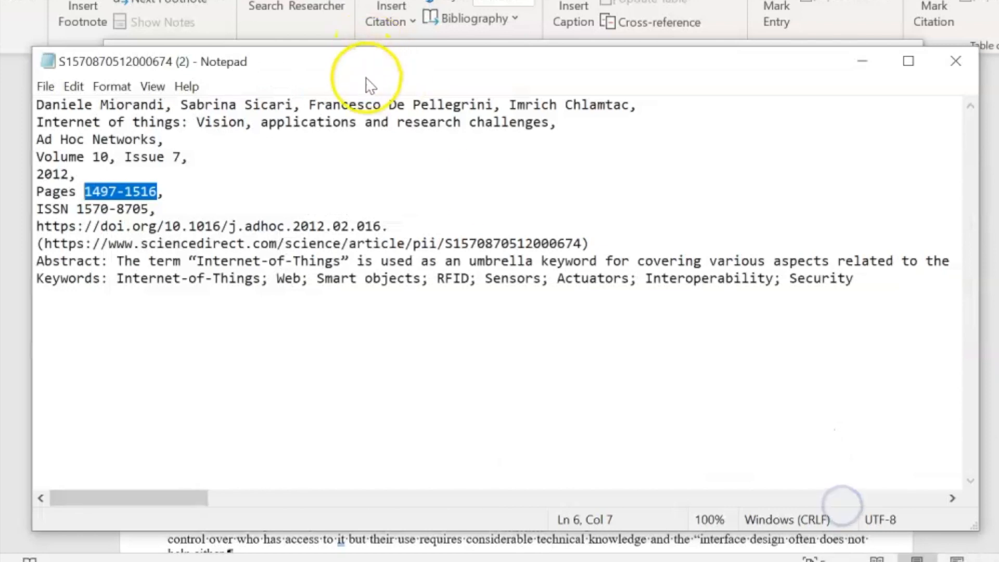
# Paste the four-author line into Author and shorten the last author to initial F
pyautogui.moveTo(639, 104); pyautogui.dragTo(164, 95)
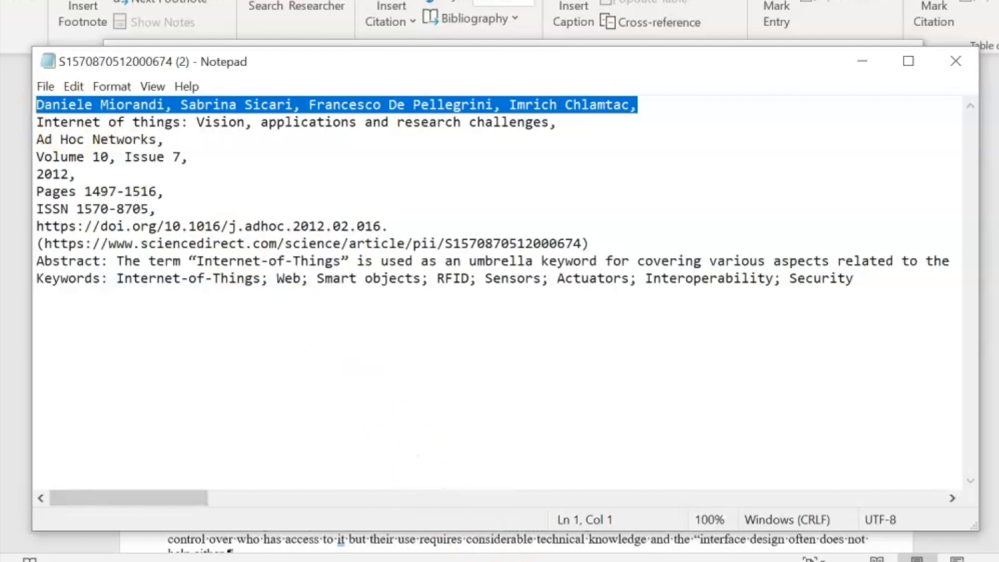
pyautogui.moveTo(574, 560)
pyautogui.click(524, 524)
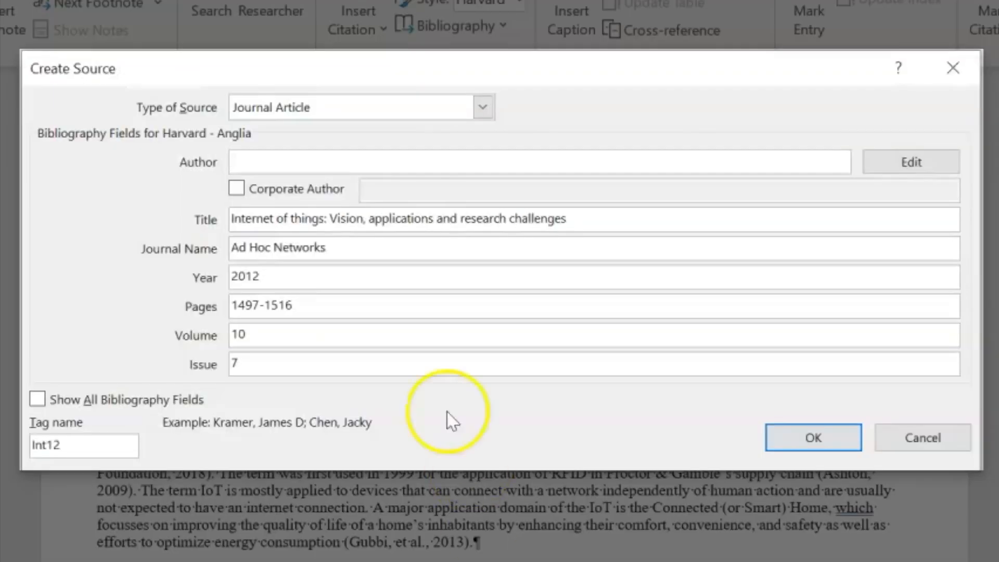
pyautogui.write('Daniele Miorandi, Sabrina Sicari, Francesco De Pellegrini, Imrich Chlamtac,')
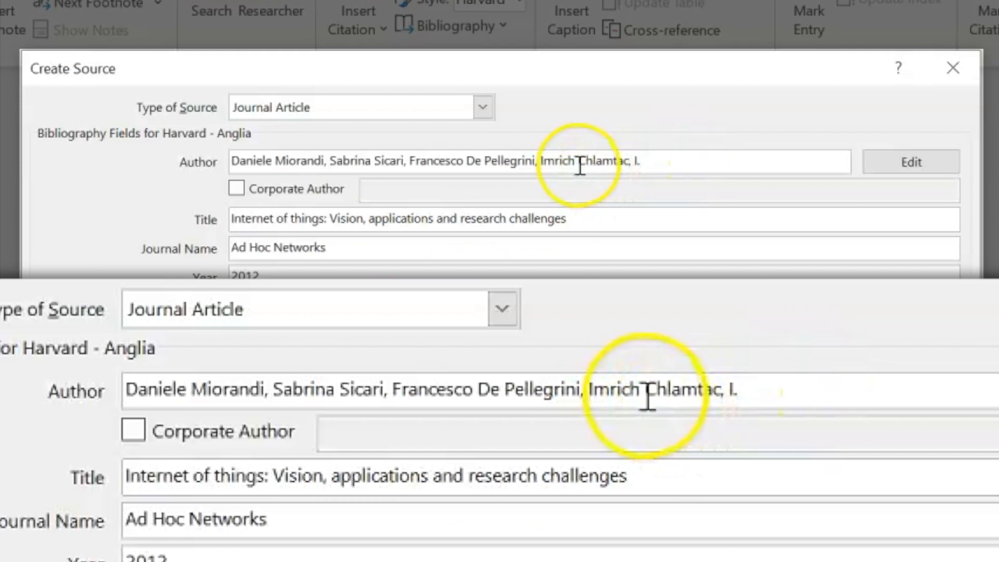
pyautogui.press('BackSpace')
pyautogui.press('BackSpace')
pyautogui.press('BackSpace')
pyautogui.press('BackSpace')
pyautogui.press('BackSpace')
pyautogui.press('BackSpace')
pyautogui.press('BackSpace')
pyautogui.press('BackSpace')
pyautogui.write('F')
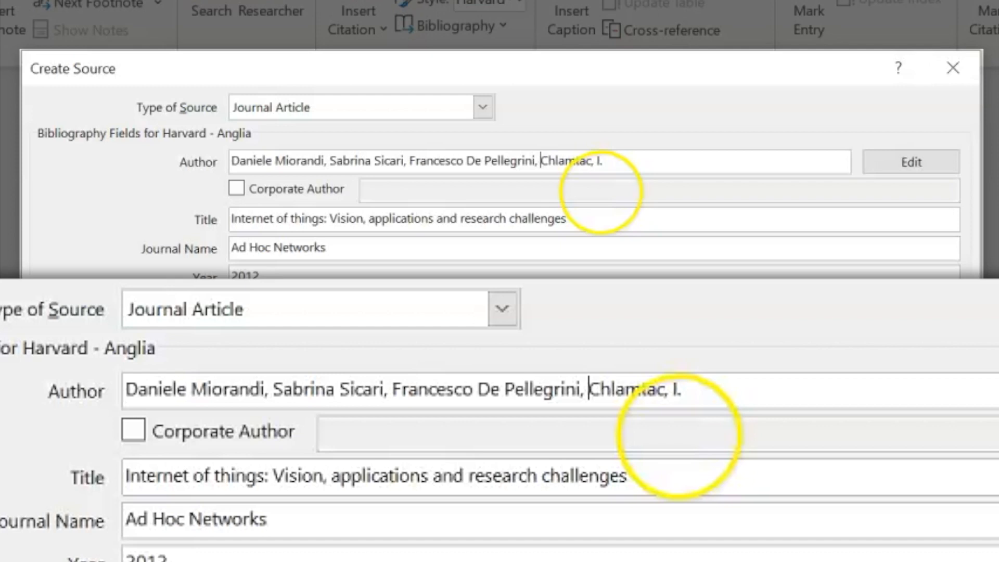
pyautogui.write('.;')
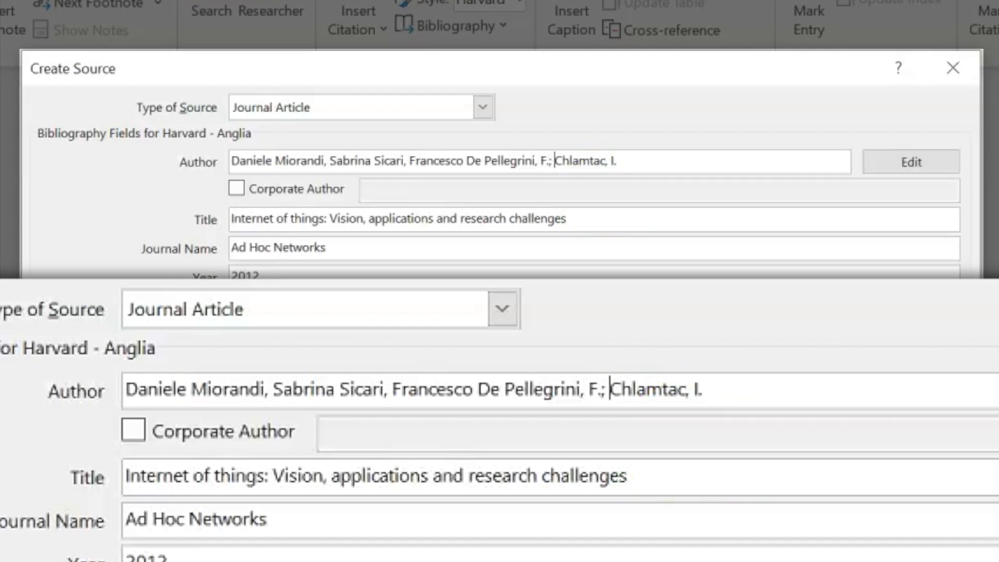
# Shorten the third, second and first authors' given names to initials S., D. and the first's
pyautogui.click(468, 161)
pyautogui.press('BackSpace')
pyautogui.press('BackSpace')
pyautogui.press('BackSpace')
pyautogui.press('BackSpace')
pyautogui.press('BackSpace')
pyautogui.press('BackSpace')
pyautogui.press('BackSpace')
pyautogui.press('BackSpace')
pyautogui.press('BackSpace')
pyautogui.press('BackSpace')
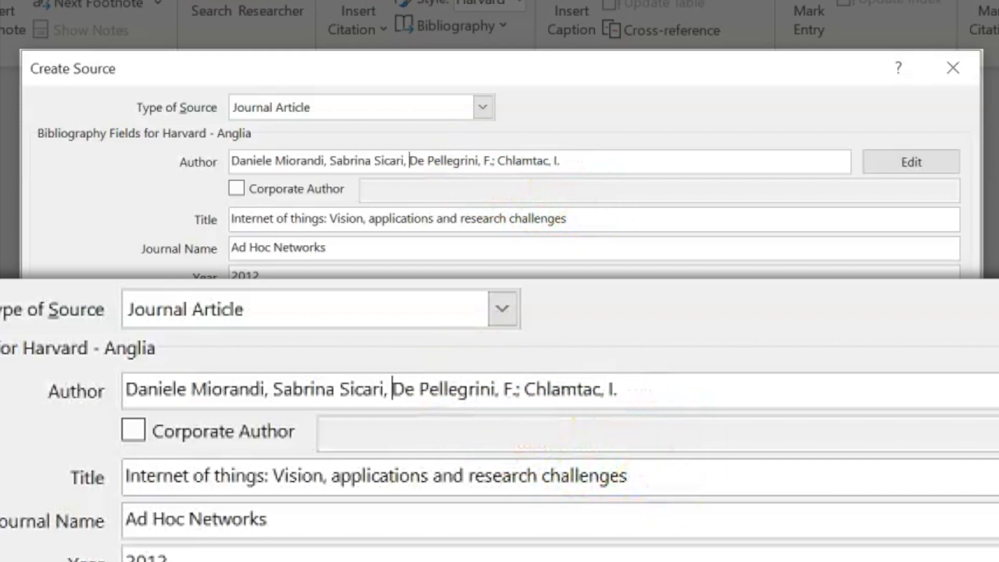
pyautogui.write('S')
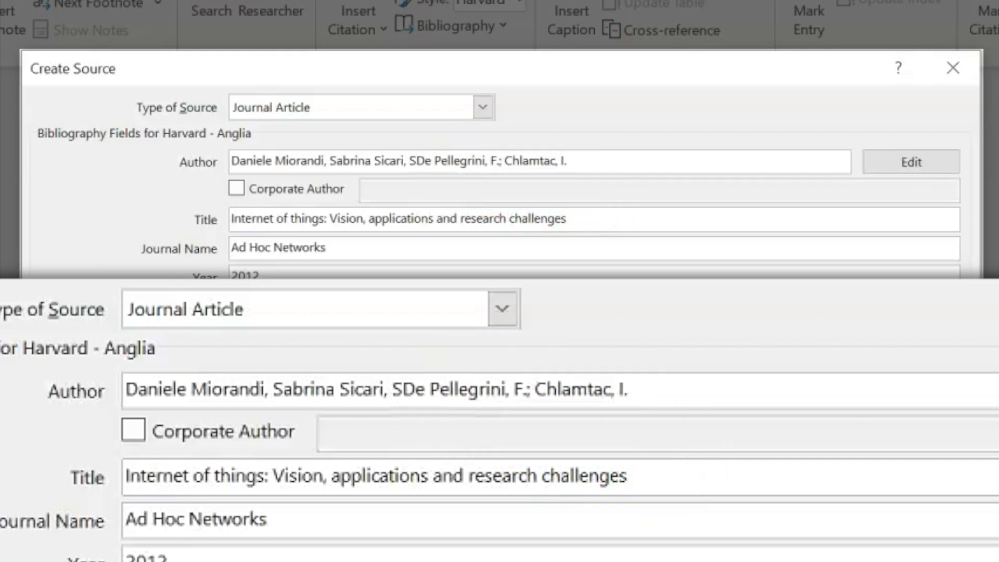
pyautogui.write('.;')
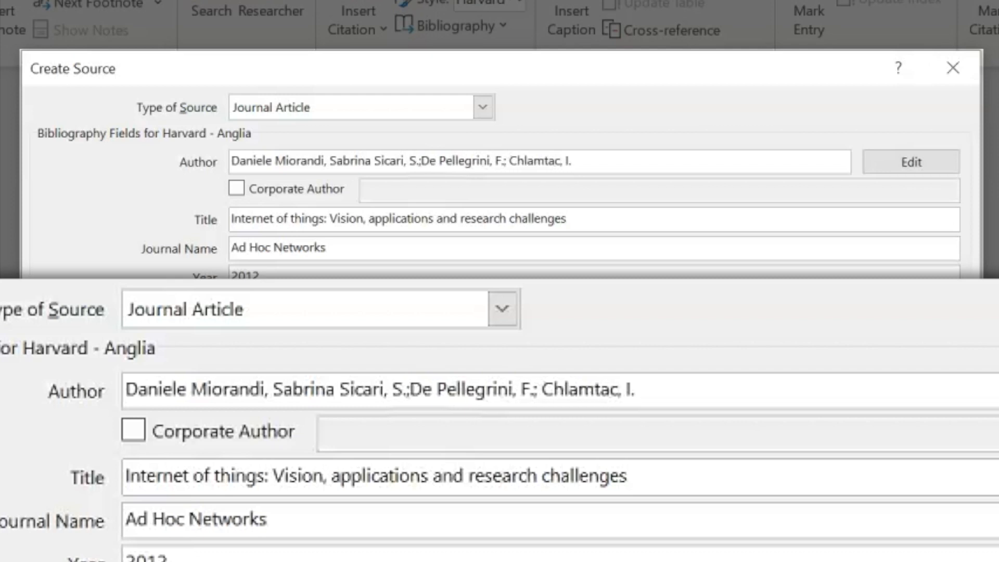
pyautogui.click(375, 162)
pyautogui.press('BackSpace')
pyautogui.press('BackSpace')
pyautogui.press('BackSpace')
pyautogui.press('BackSpace')
pyautogui.press('BackSpace')
pyautogui.press('BackSpace')
pyautogui.press('BackSpace')
pyautogui.press('BackSpace')
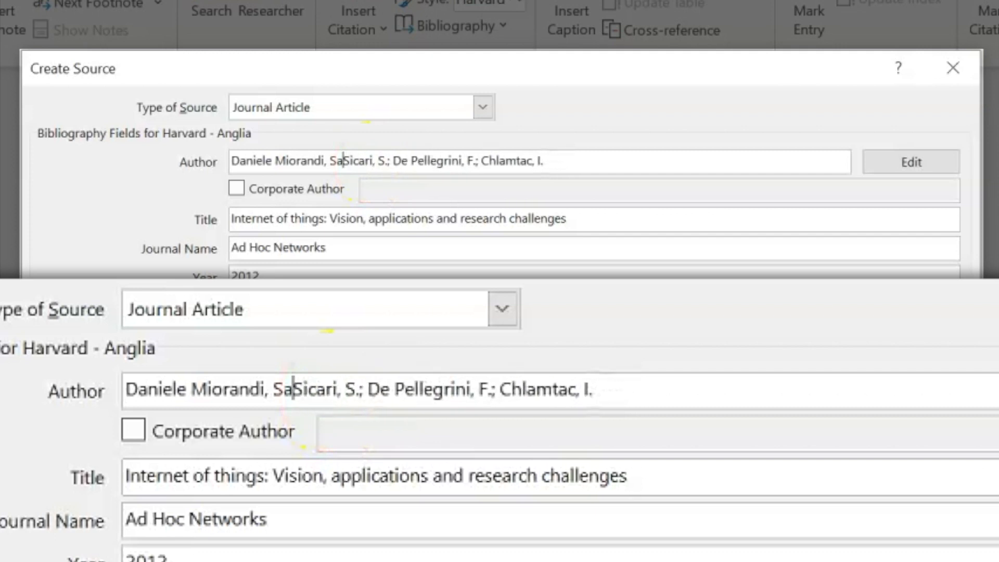
pyautogui.write('D.;')
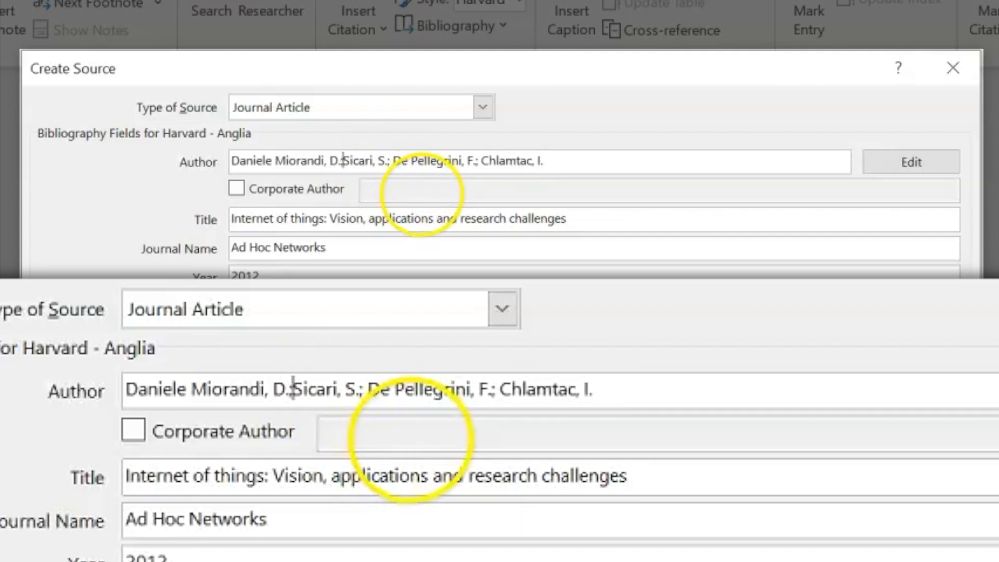
pyautogui.click(275, 161)
pyautogui.press('BackSpace')
pyautogui.press('BackSpace')
pyautogui.press('BackSpace')
pyautogui.press('BackSpace')
pyautogui.press('BackSpace')
pyautogui.press('BackSpace')
pyautogui.press('BackSpace')
pyautogui.press('BackSpace')
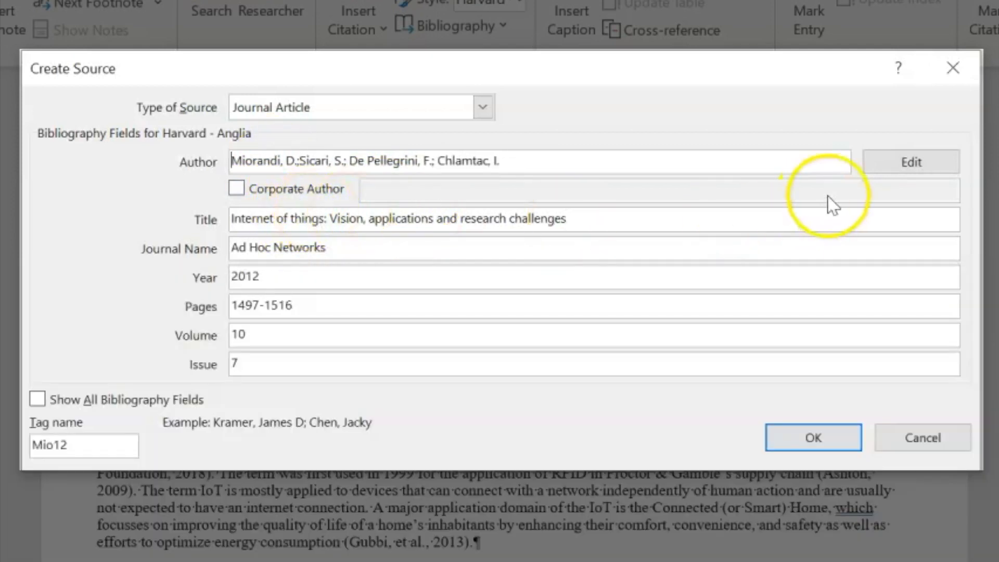
# Confirm the four author names and insert the Ad Hoc Networks 2012 citation after the 2013 one
pyautogui.click(904, 163)
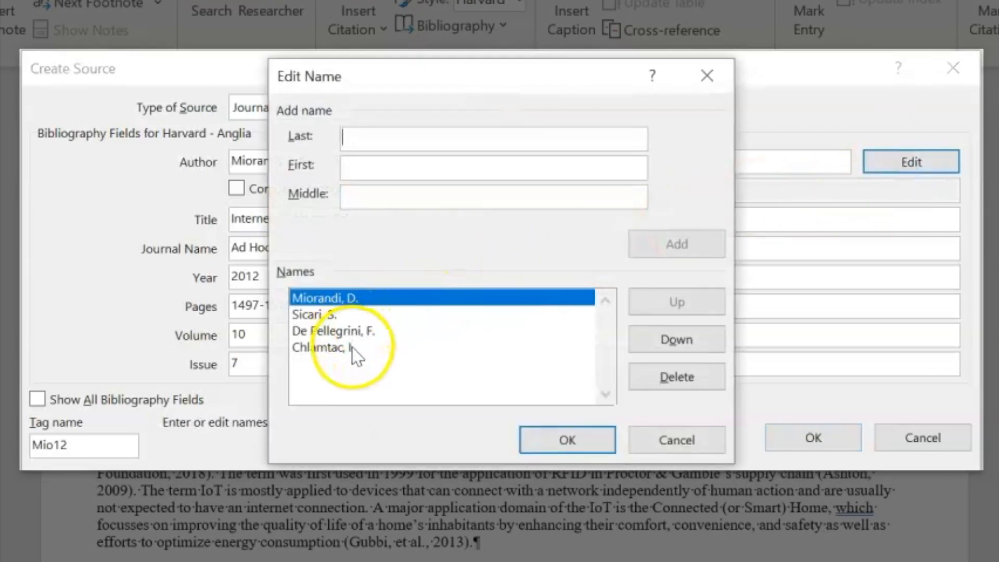
pyautogui.click(544, 448)
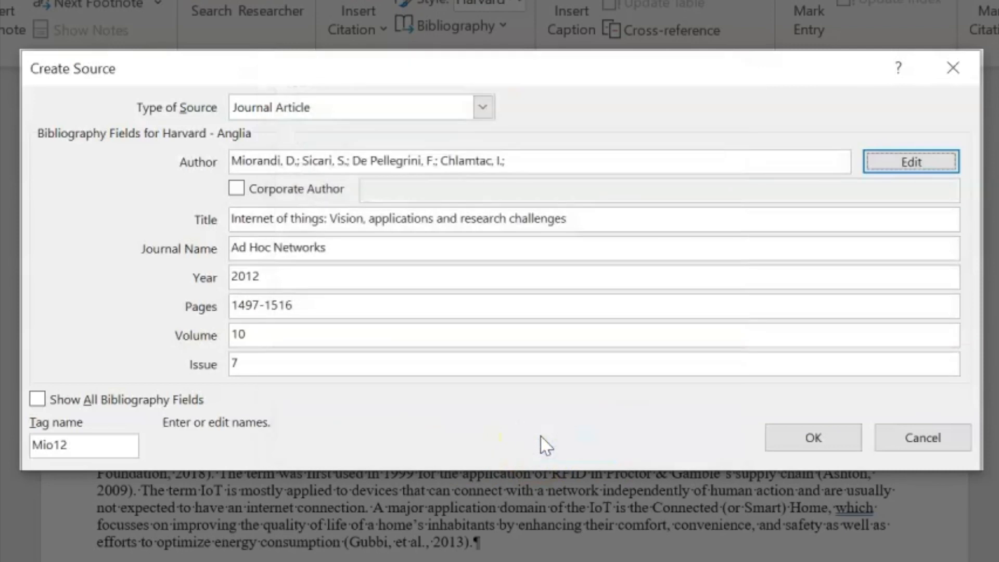
pyautogui.click(775, 438)
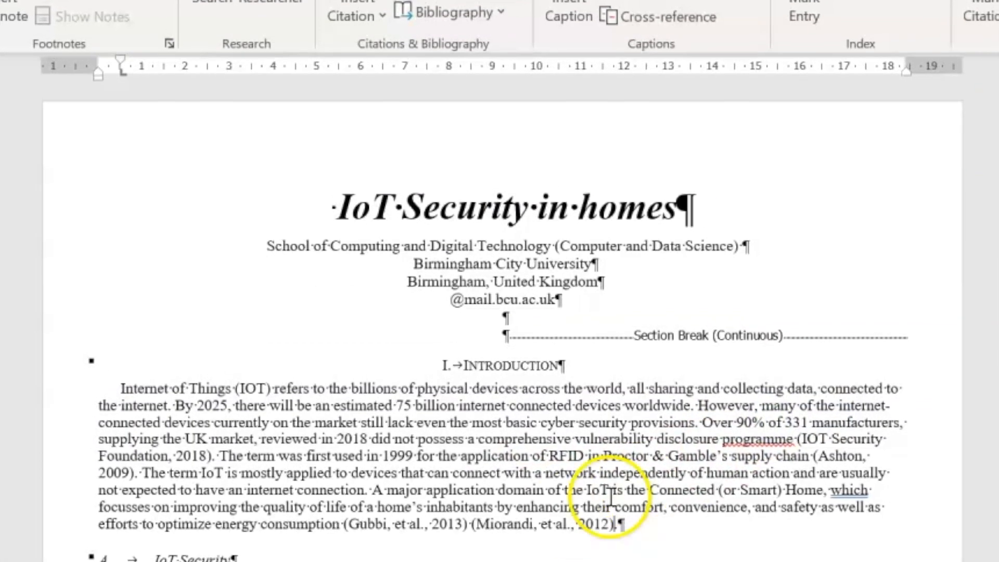
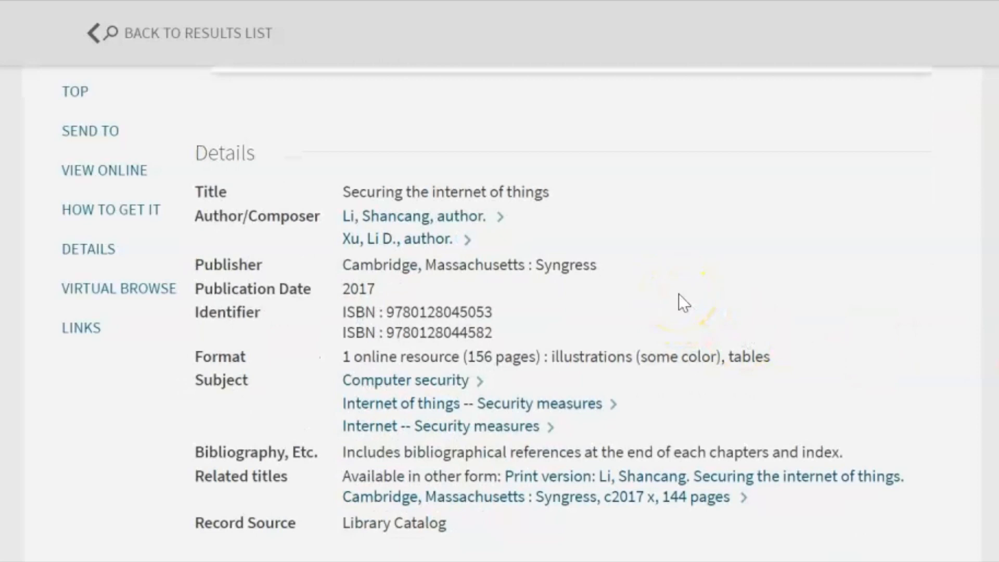
# Copy the title 'Securing the internet of things' from BCU Library Search and return to Word's Title field
pyautogui.click(562, 189)
pyautogui.moveTo(564, 190); pyautogui.dragTo(515, 189)
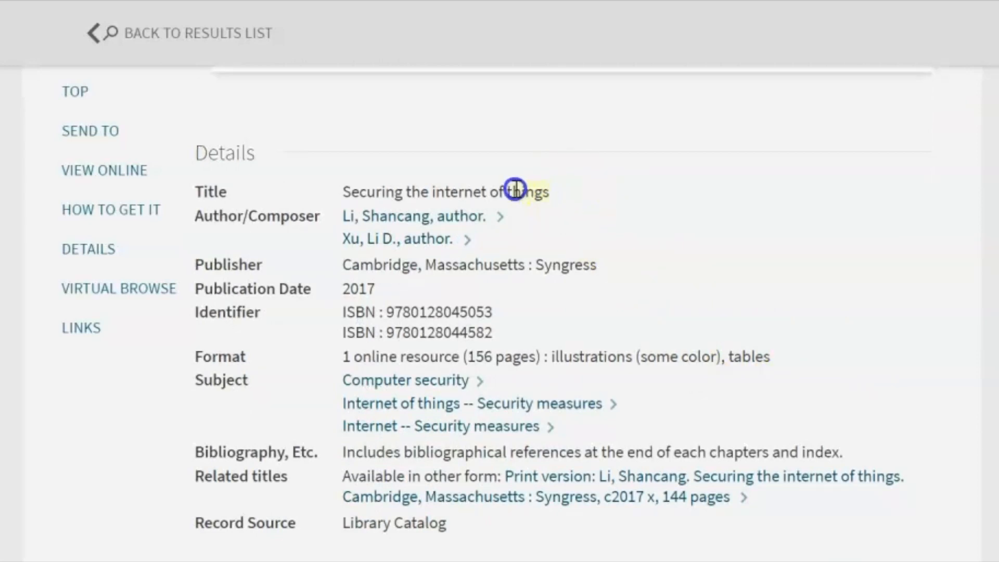
pyautogui.moveTo(303, 194); pyautogui.dragTo(304, 193)
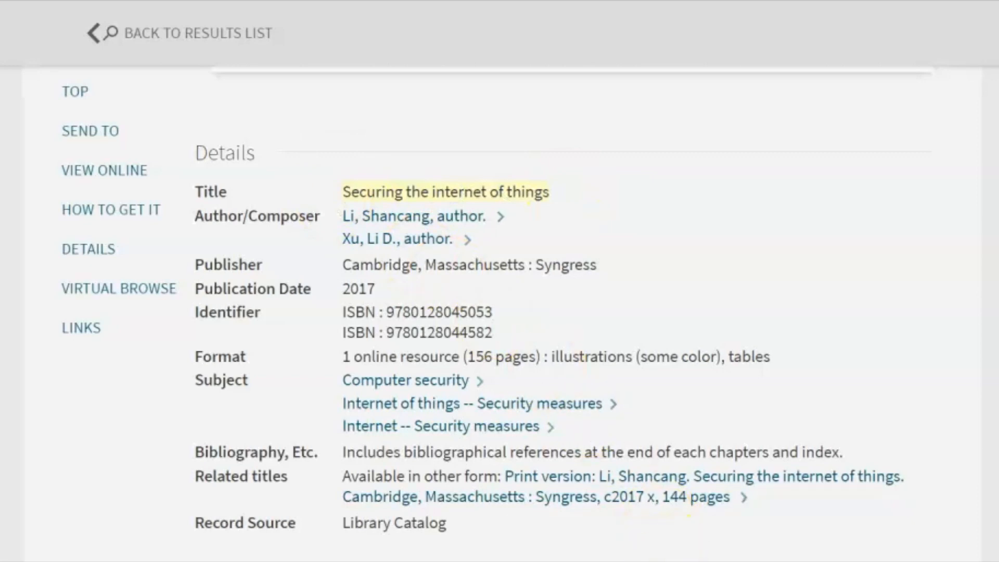
pyautogui.moveTo(521, 559)
pyautogui.click(513, 526)
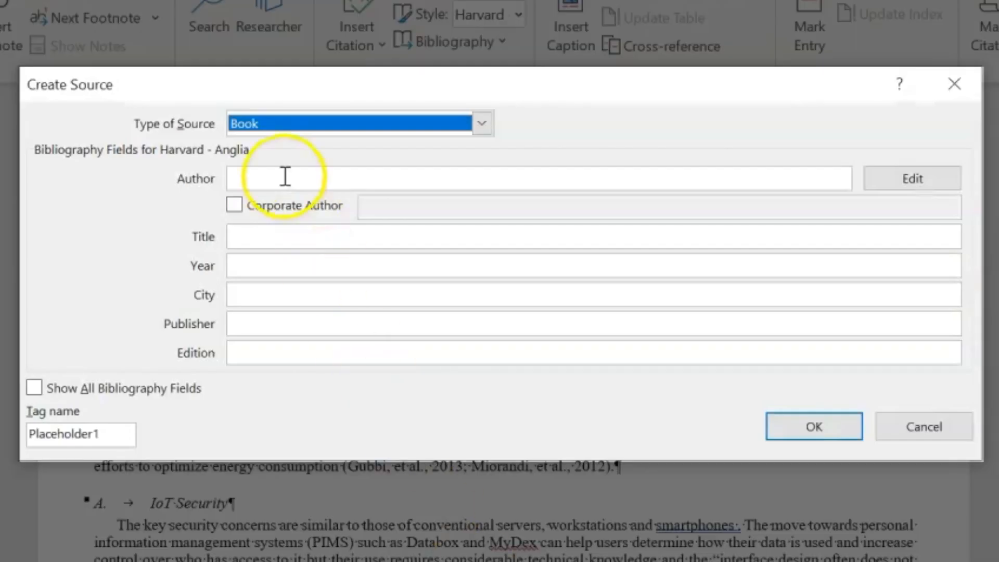
pyautogui.click(274, 243)
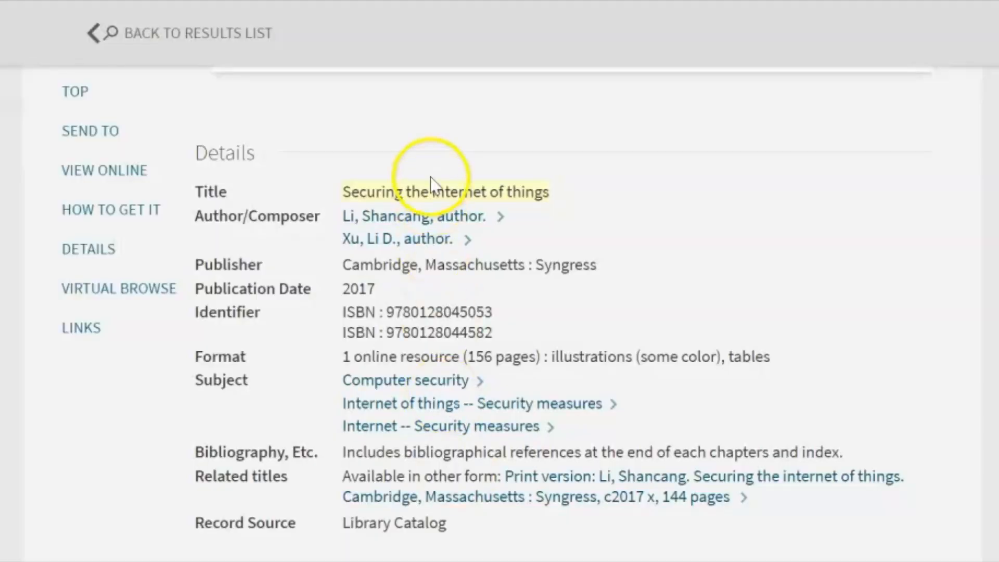
pyautogui.click(529, 191)
pyautogui.rightClick(529, 191)
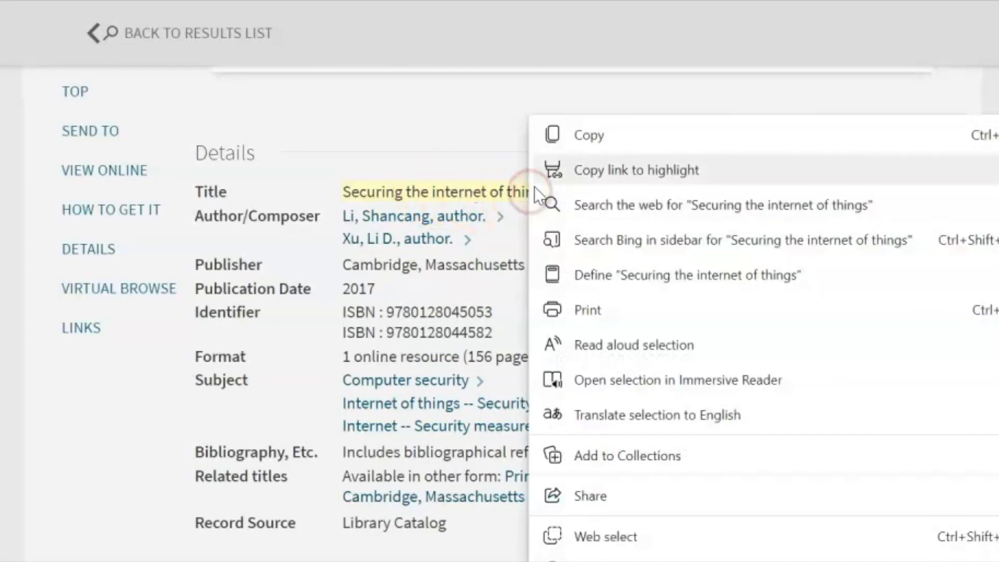
pyautogui.click(586, 132)
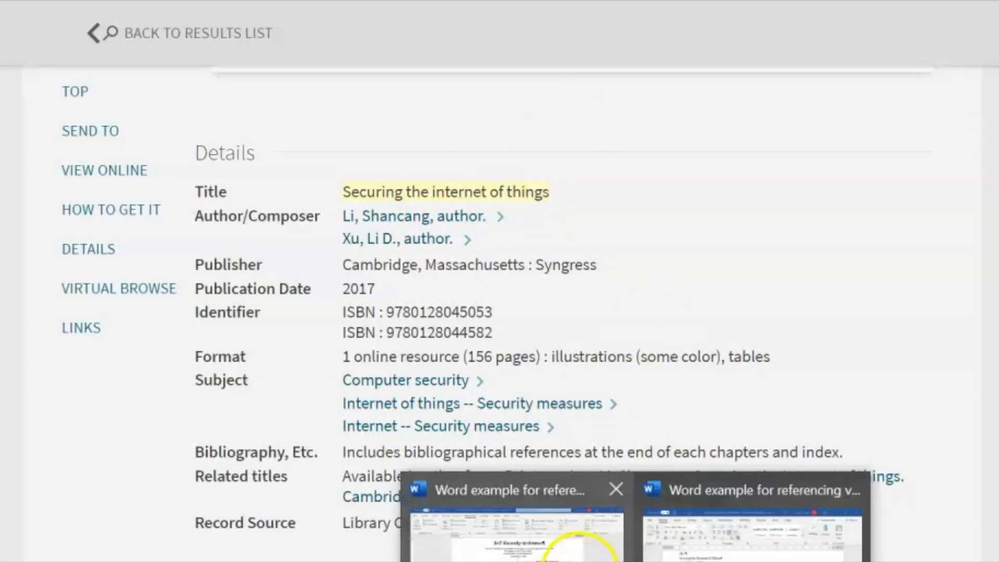
pyautogui.click(584, 535)
pyautogui.click(327, 234)
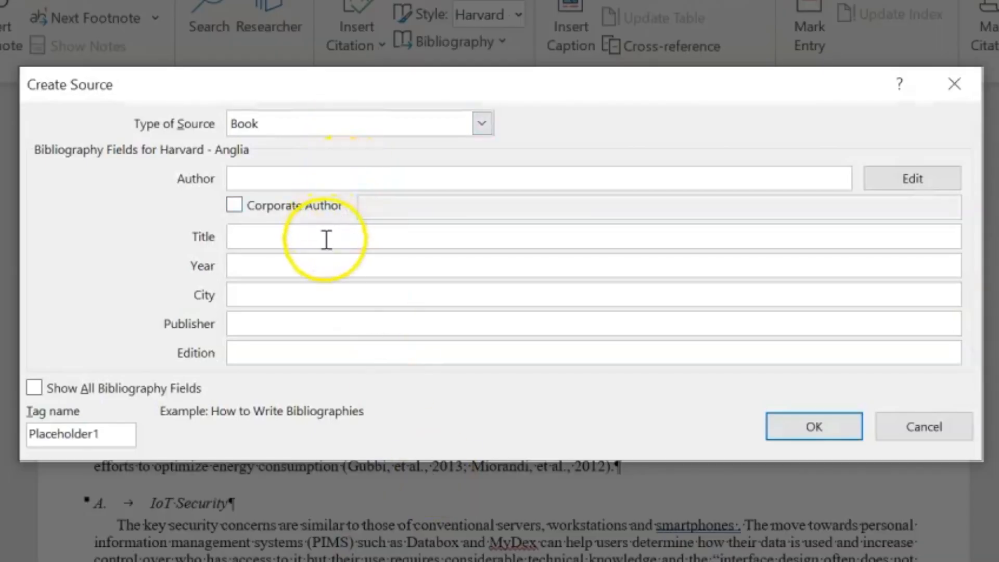
# Paste the title 'Securing the internet of things', then enter Year 2017, City Cambridge, MA and Publisher Syngress
pyautogui.rightClick(329, 239)
pyautogui.click(375, 312)
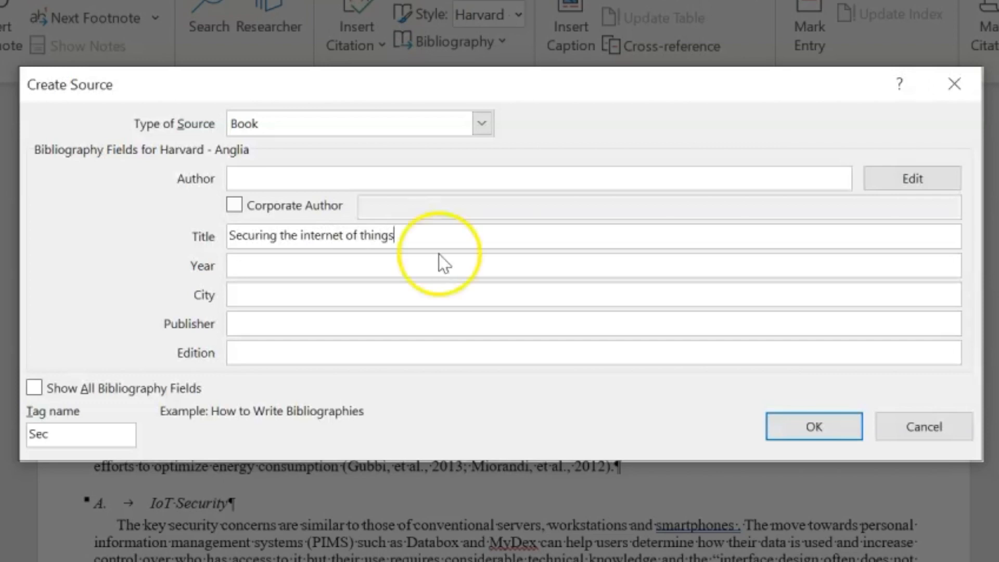
pyautogui.click(312, 266)
pyautogui.write('2017')
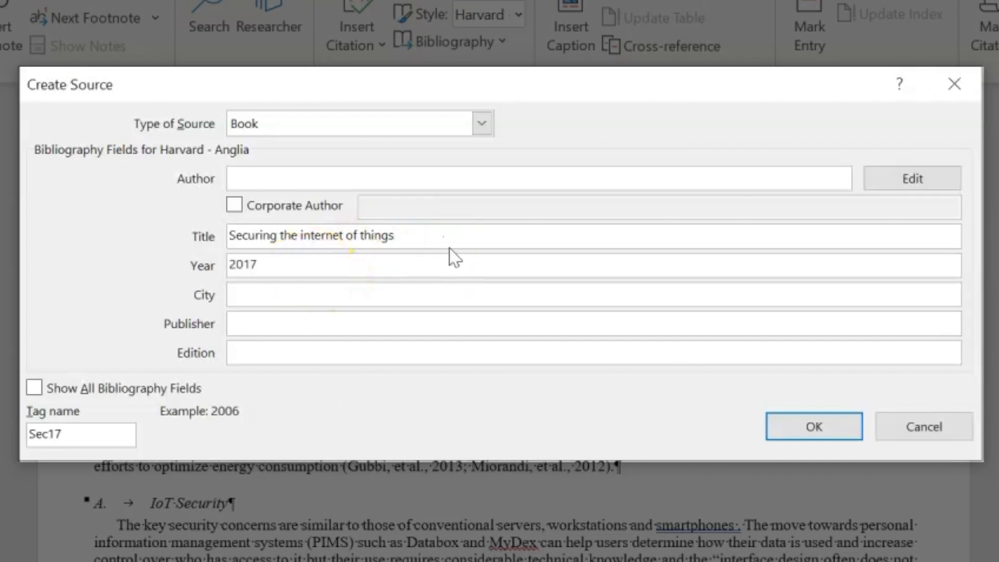
pyautogui.click(349, 299)
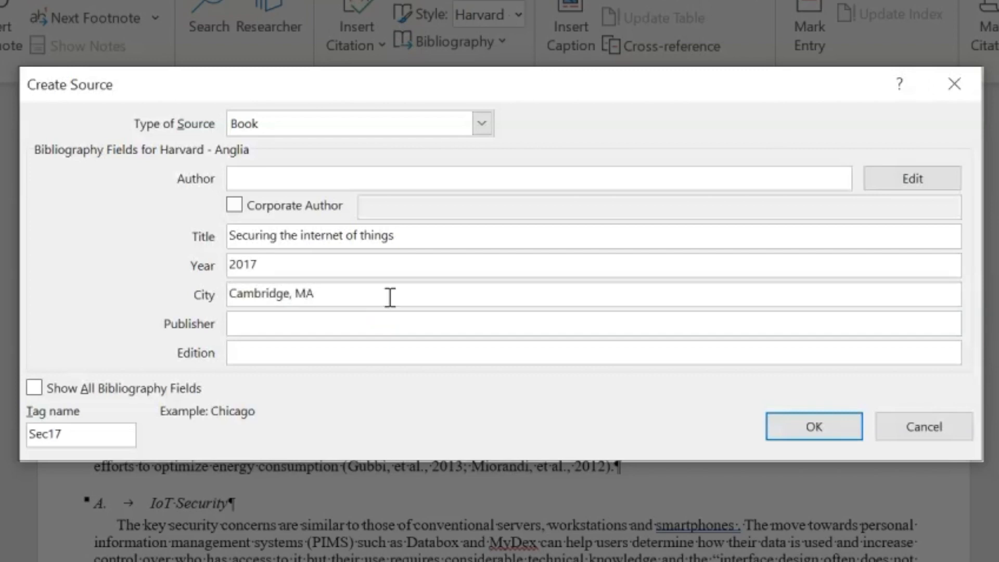
pyautogui.click(278, 323)
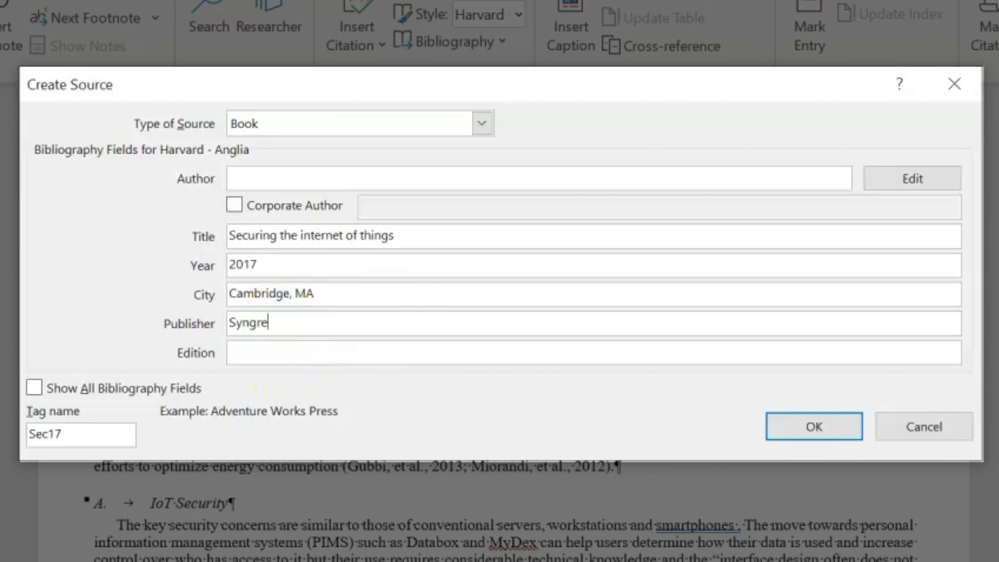
pyautogui.click(272, 178)
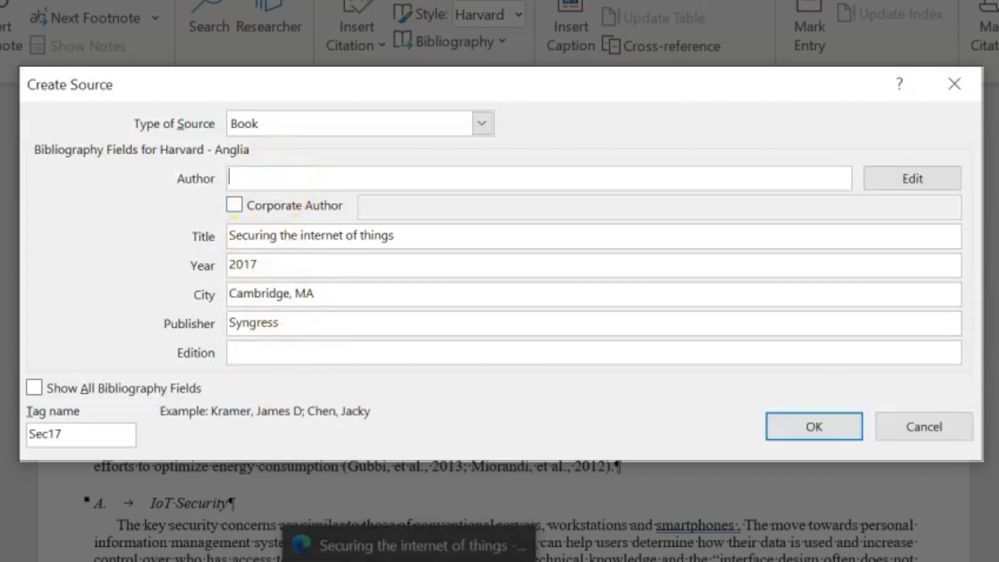
# Open the book's full text on ProQuest Ebook Central and reload the timed-out page
pyautogui.click(416, 559)
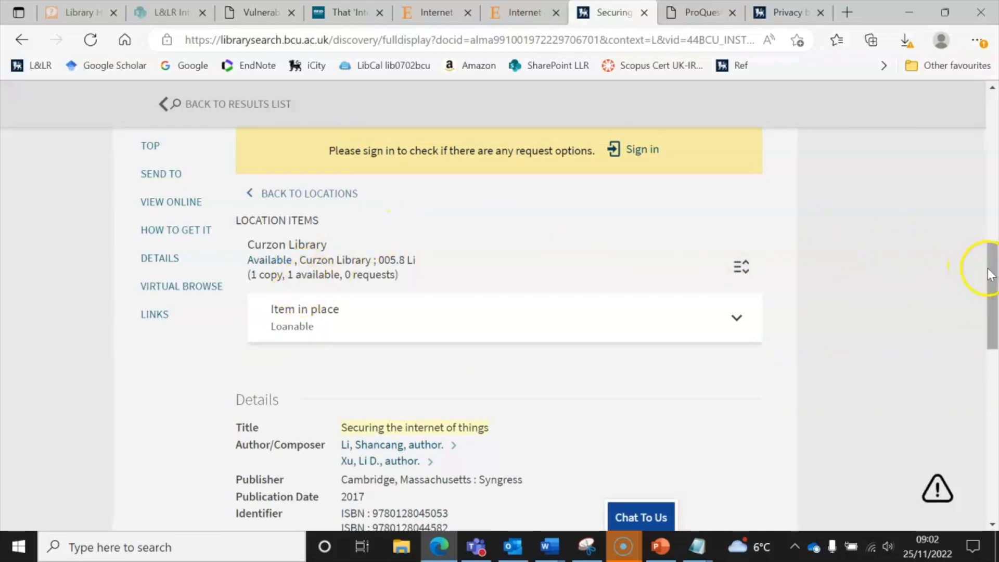
pyautogui.moveTo(988, 267); pyautogui.dragTo(988, 225)
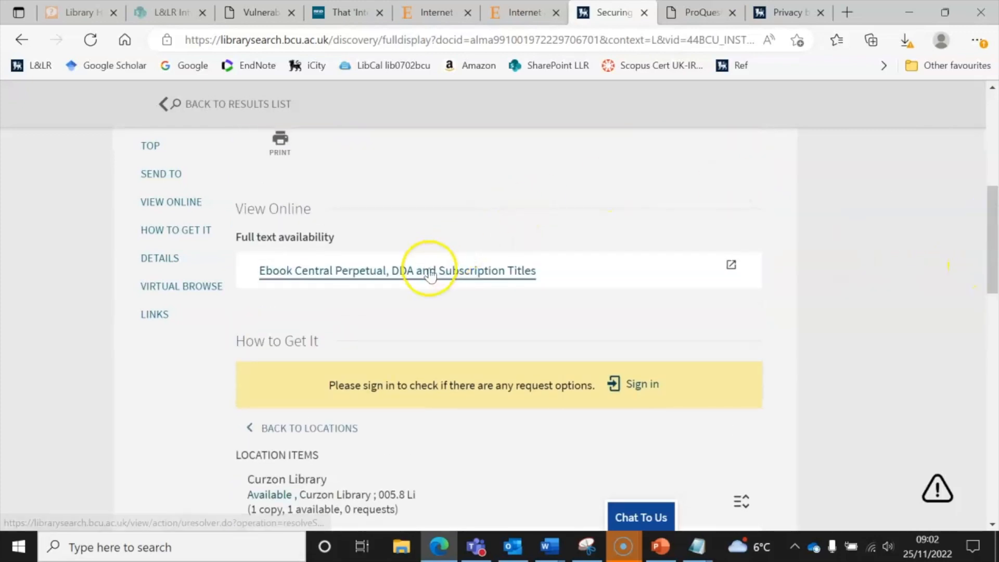
pyautogui.click(430, 268)
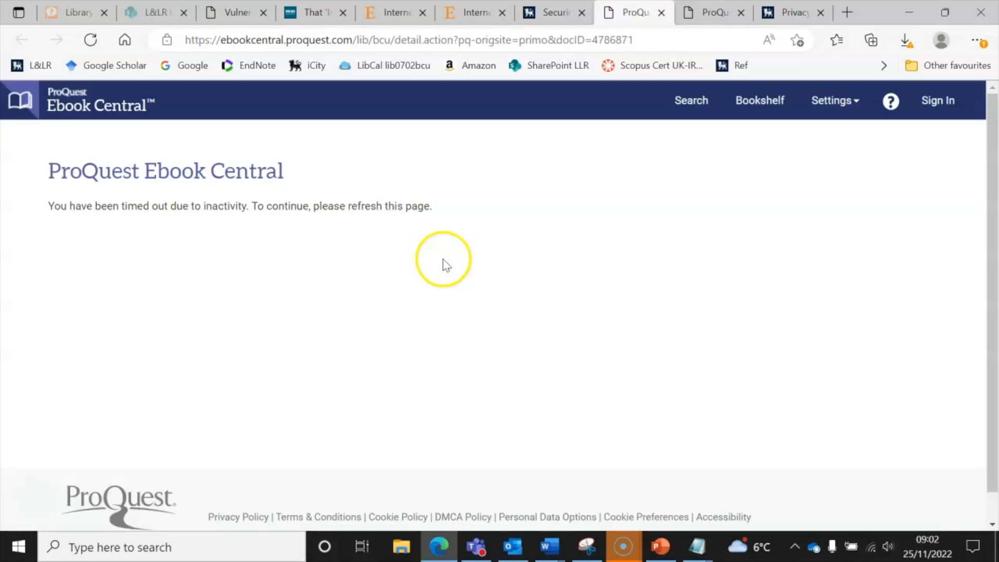
pyautogui.click(92, 41)
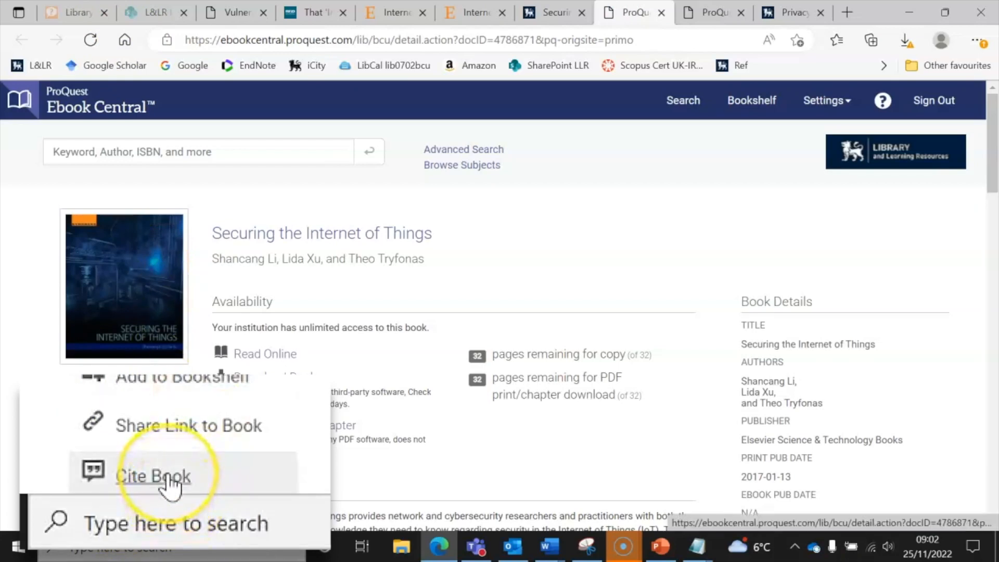
# Show the book's citation in Harvard format, select the author names, and close the citation
pyautogui.click(106, 518)
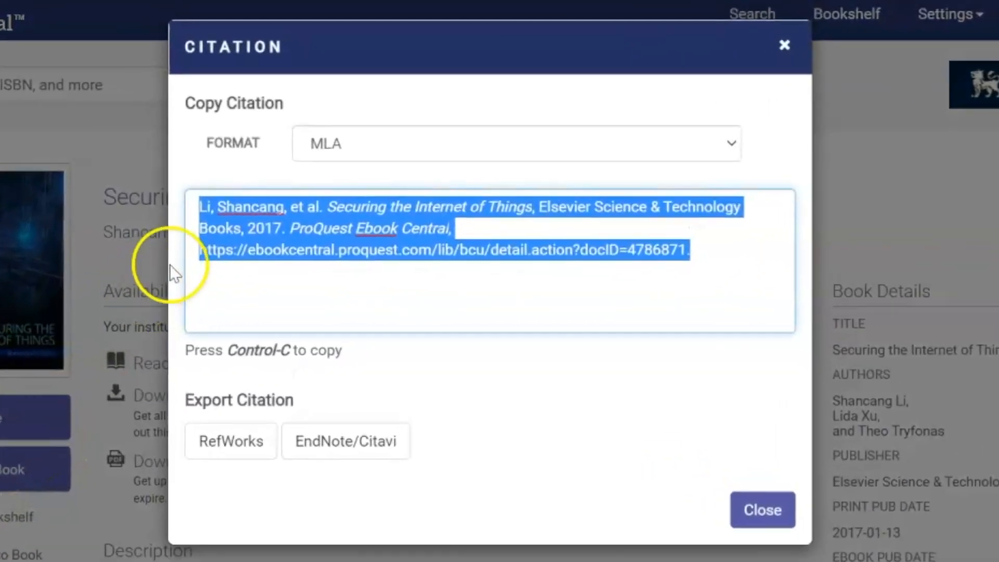
pyautogui.click(303, 298)
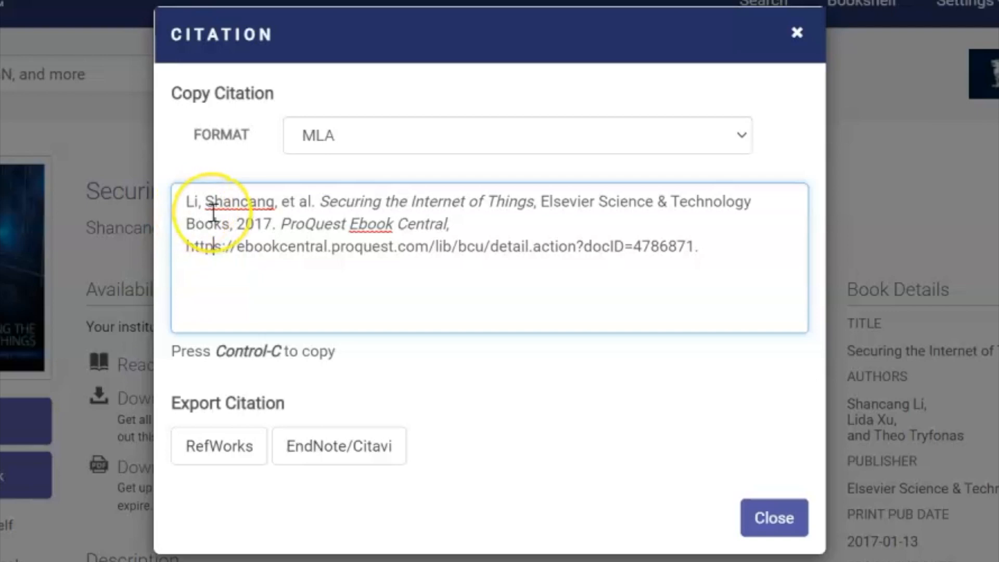
pyautogui.click(742, 136)
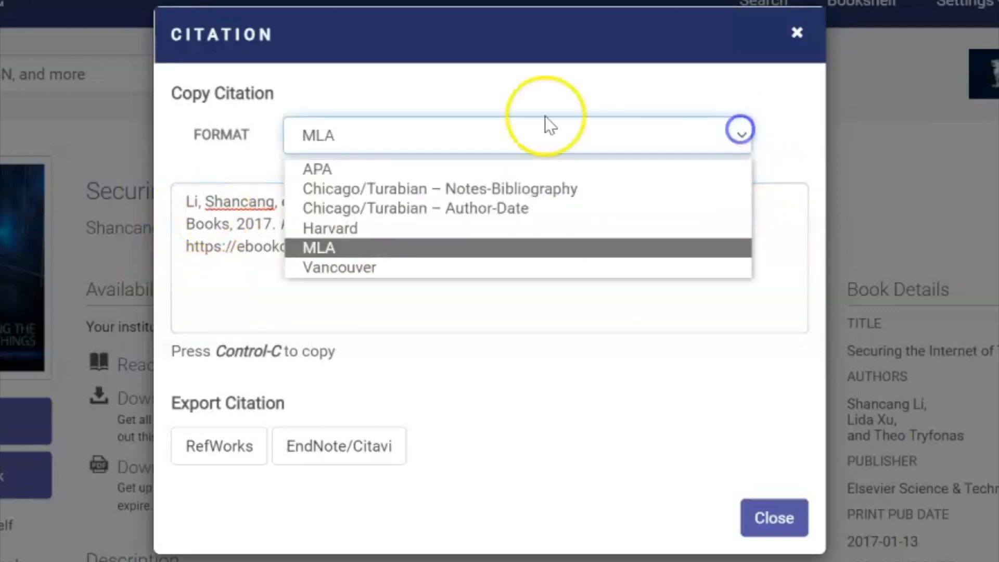
pyautogui.click(345, 230)
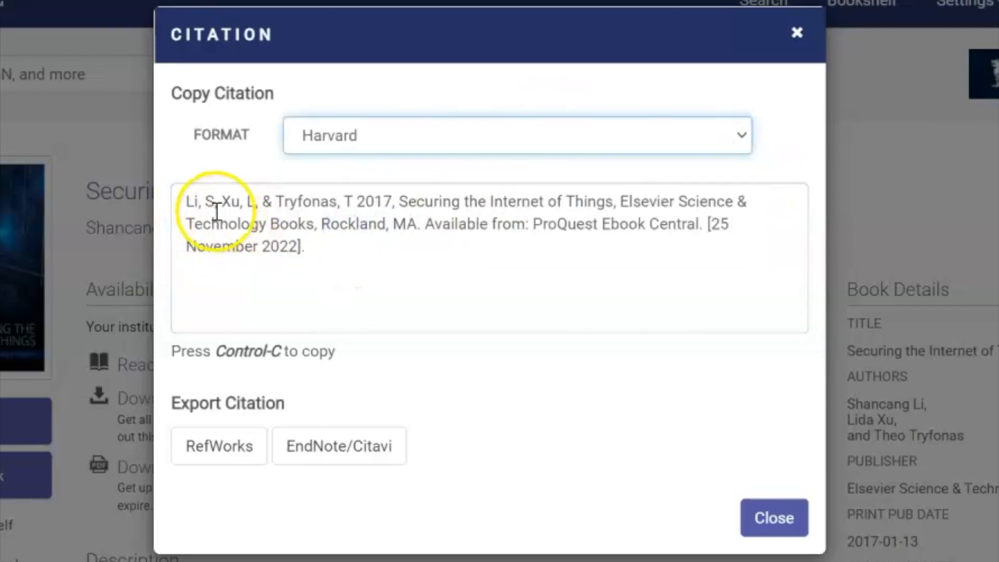
pyautogui.moveTo(187, 201); pyautogui.dragTo(356, 194)
pyautogui.hotkey('ctrl', 'c')
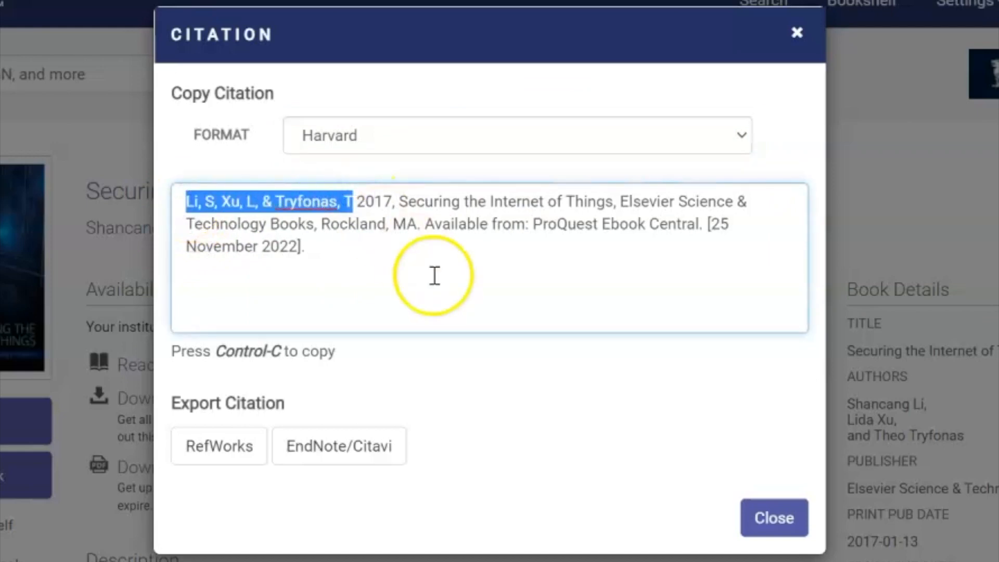
pyautogui.click(765, 518)
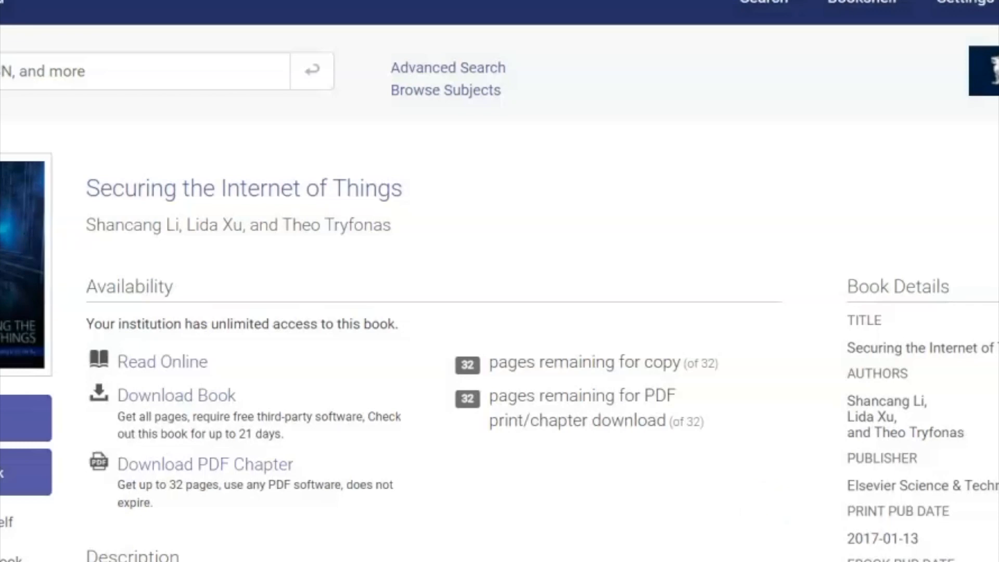
# Paste the three authors into Author, separate them with semicolons instead of commas and '&', and insert (Li, et al., 2017)
pyautogui.click(492, 551)
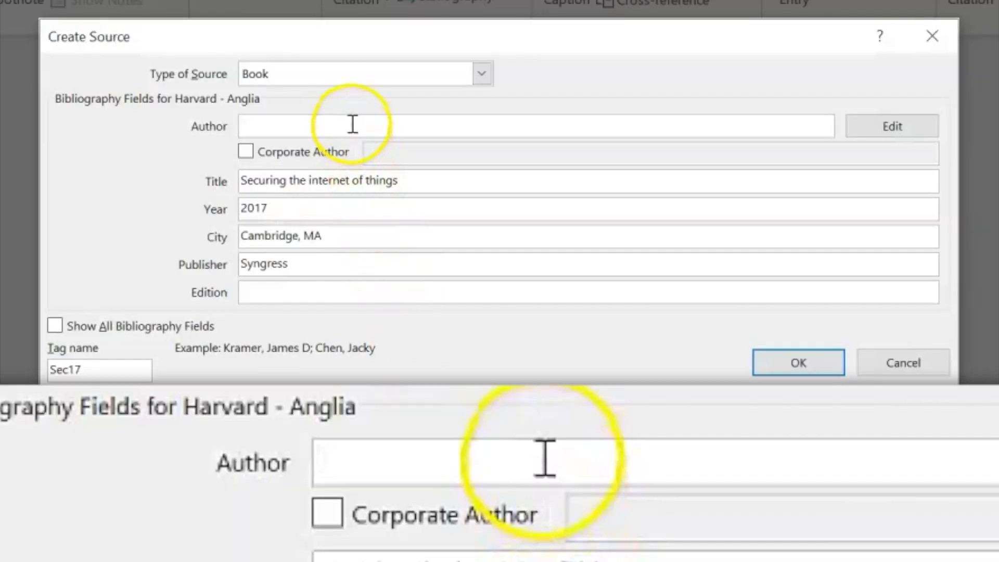
pyautogui.click(353, 124)
pyautogui.hotkey('ctrl', 'v')
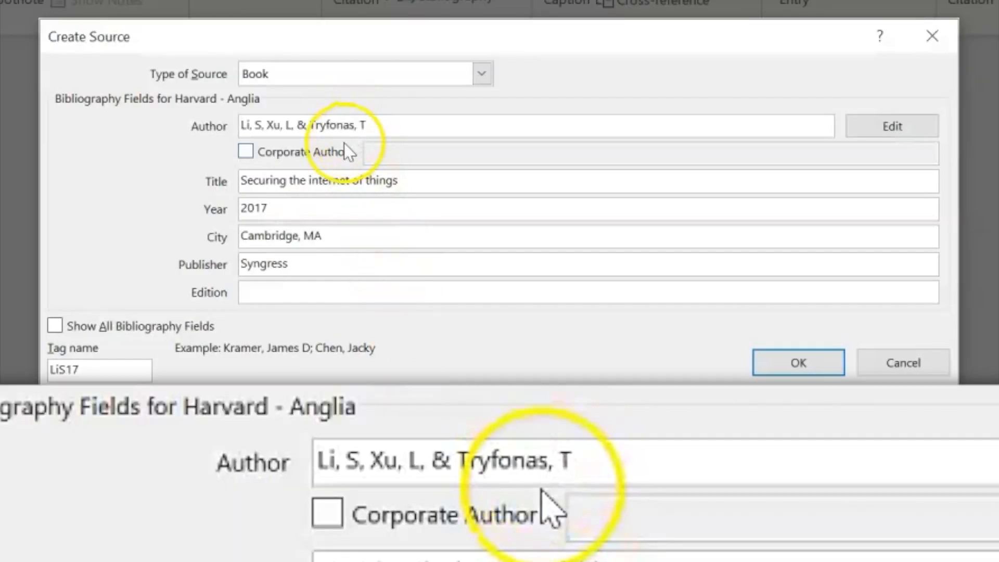
pyautogui.click(263, 126)
pyautogui.press('BackSpace')
pyautogui.write('.;')
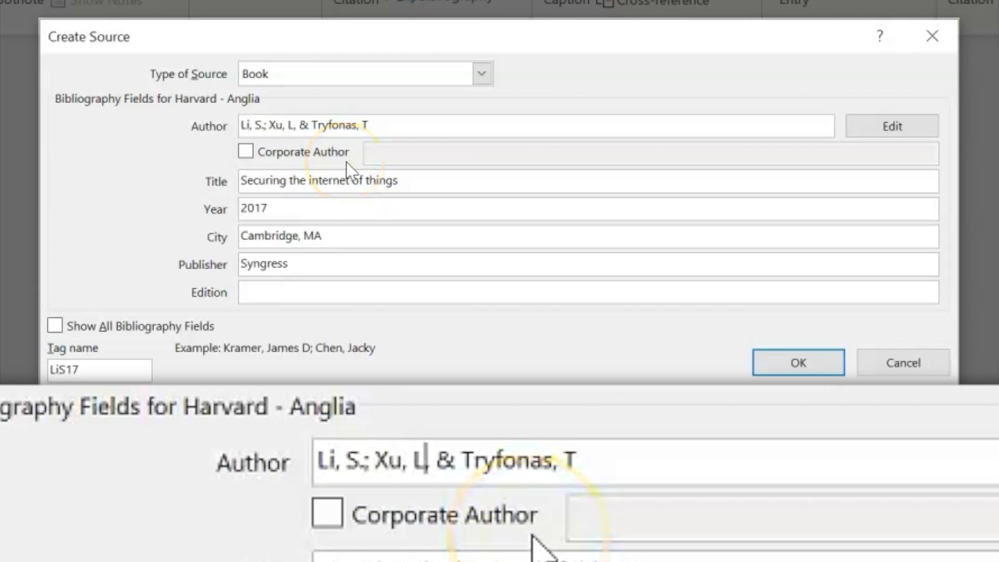
pyautogui.write('.')
pyautogui.press('Delete')
pyautogui.write(';')
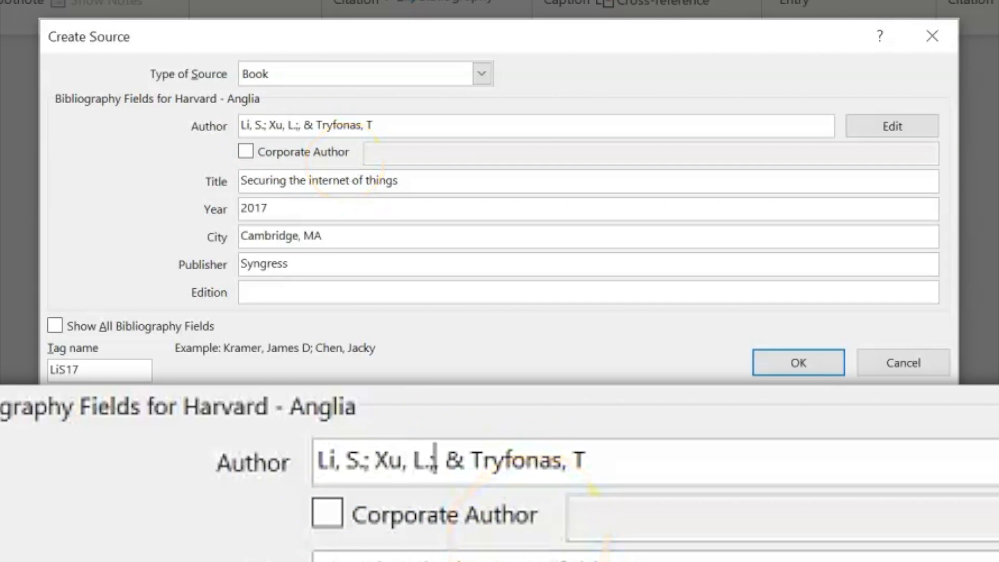
pyautogui.press('Delete')
pyautogui.press('Delete')
pyautogui.press('Delete')
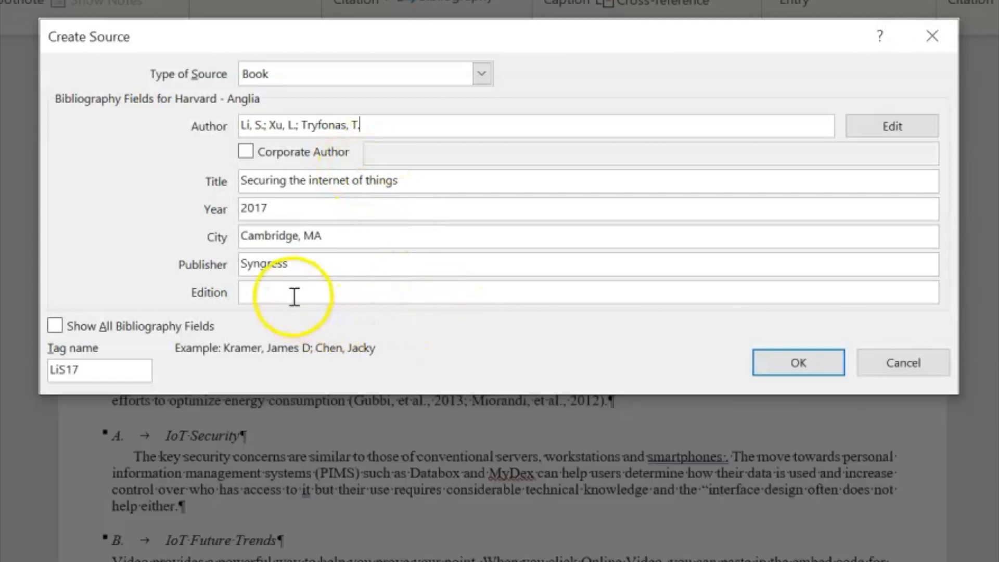
pyautogui.click(293, 295)
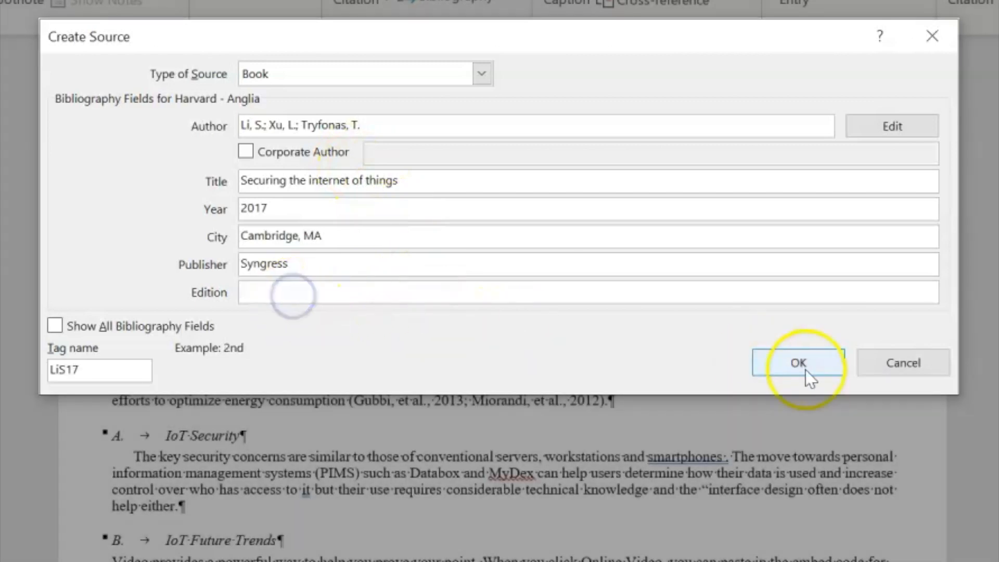
pyautogui.click(817, 369)
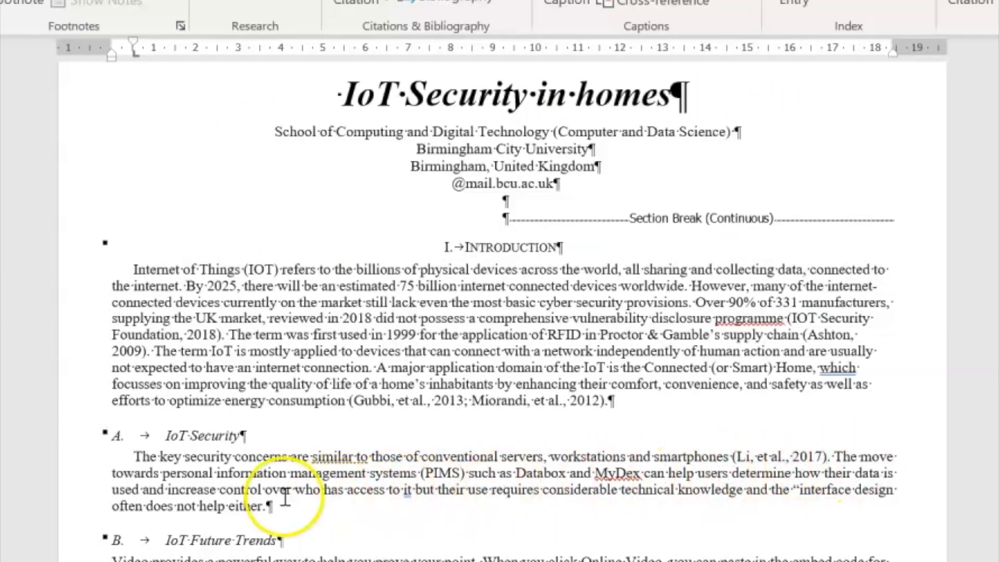
# Replace the period after "either" with a closing quotation mark
pyautogui.click(267, 505)
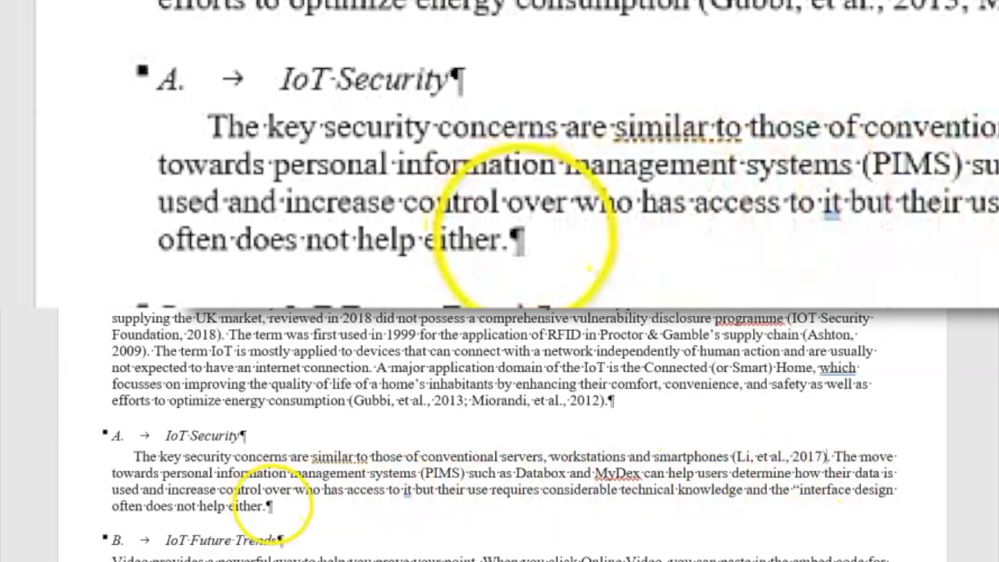
pyautogui.click(267, 506)
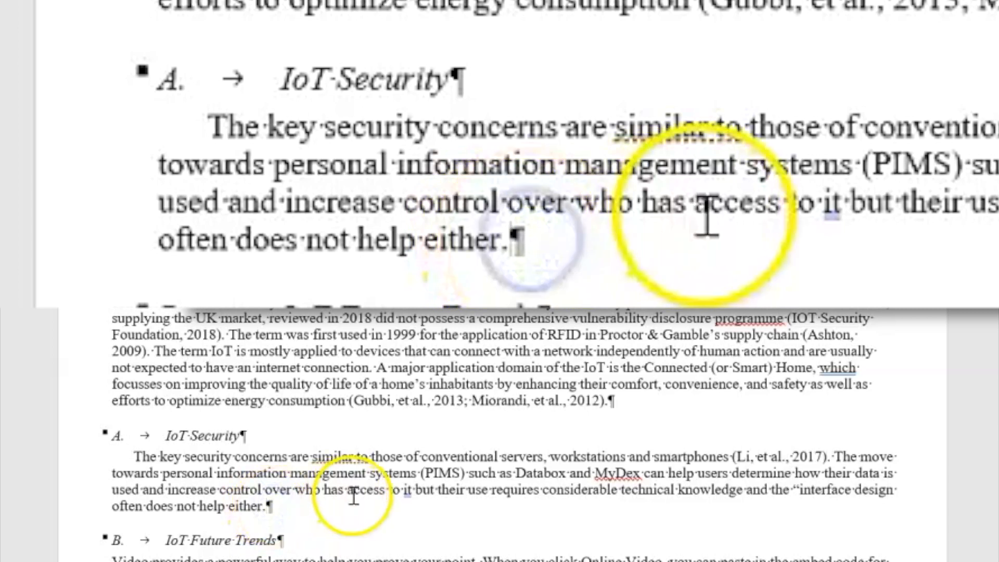
pyautogui.press('BackSpace')
pyautogui.write('"')
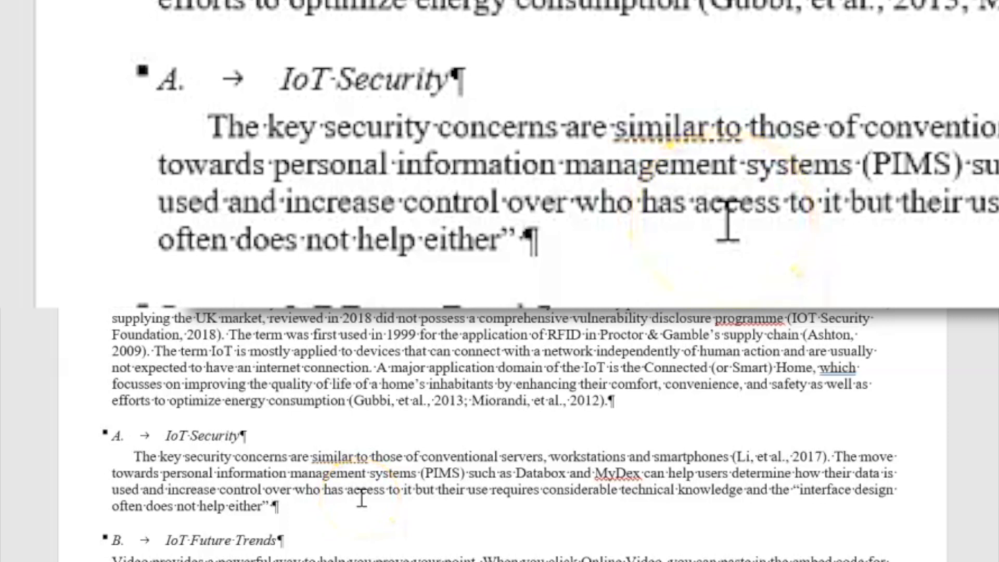
pyautogui.click(272, 507)
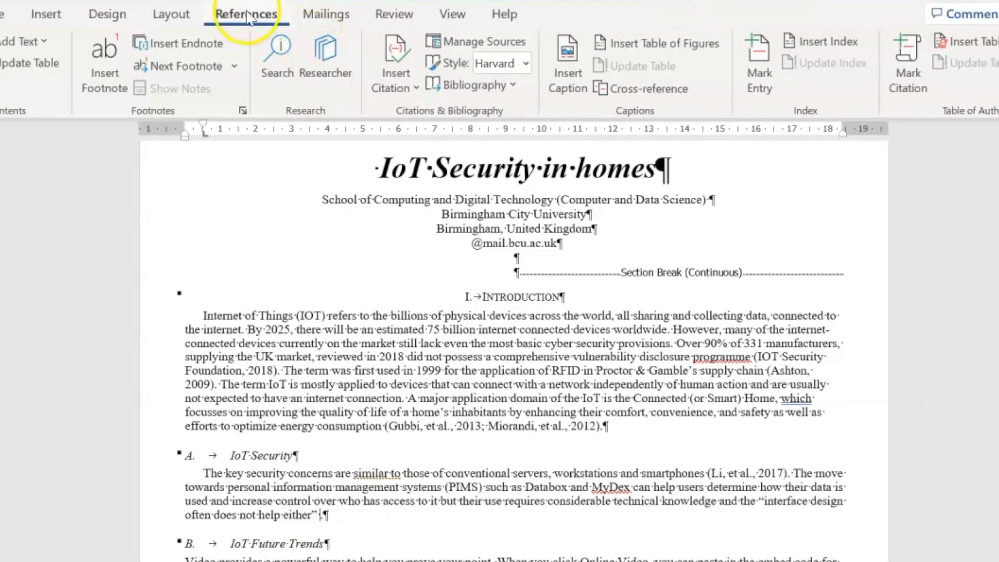
# Add a new citation source with the source type set to Book Section
pyautogui.click(395, 68)
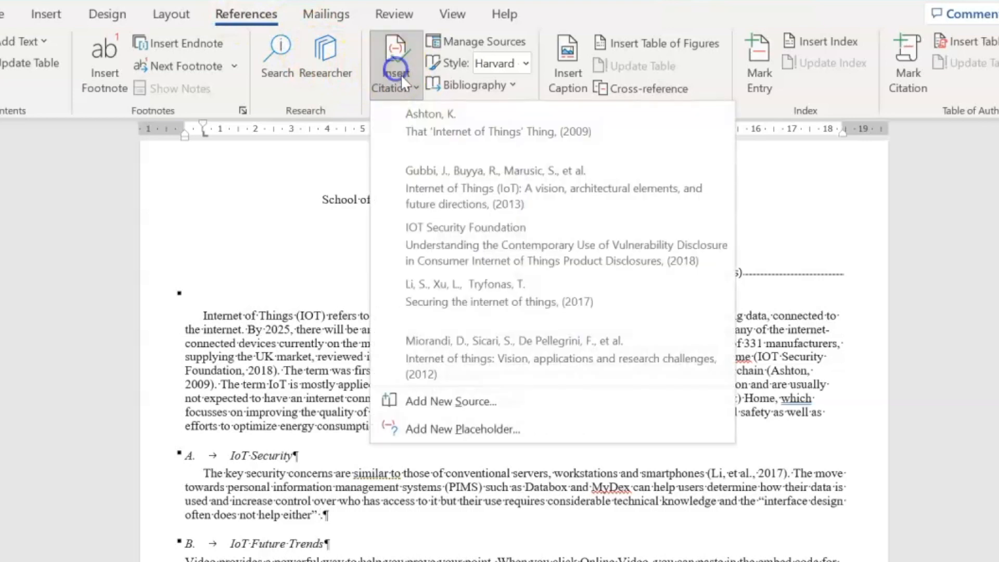
pyautogui.click(443, 402)
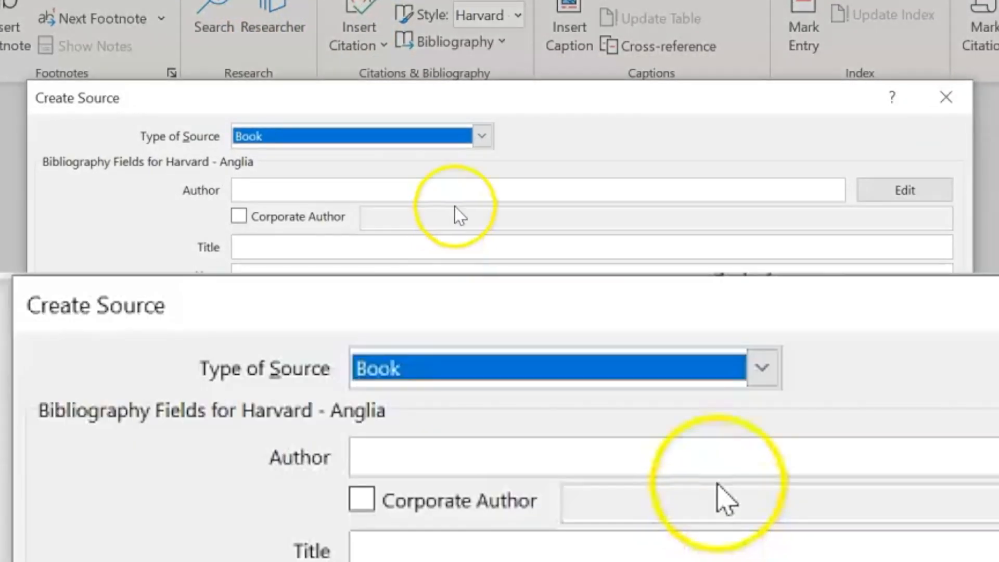
pyautogui.click(482, 137)
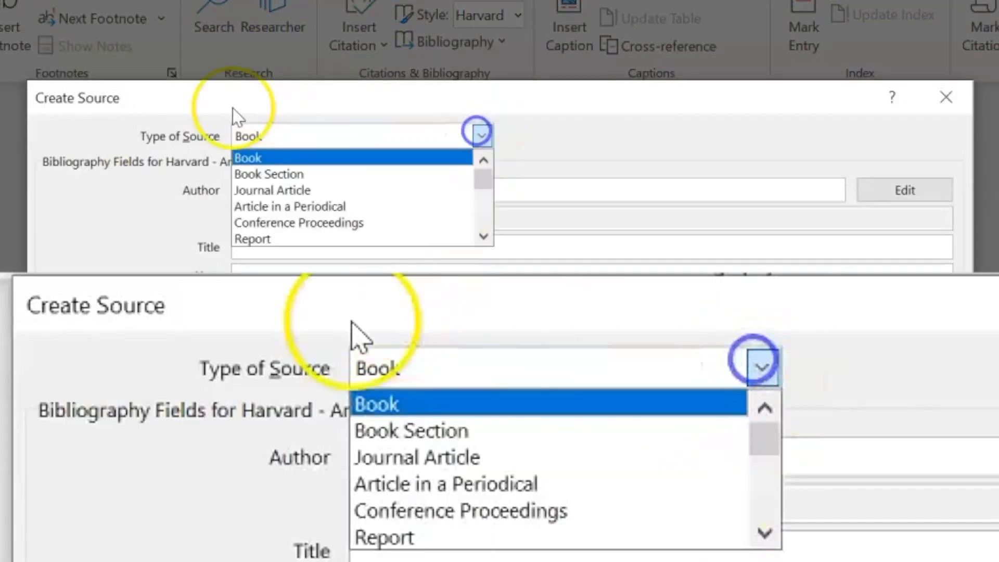
pyautogui.click(246, 171)
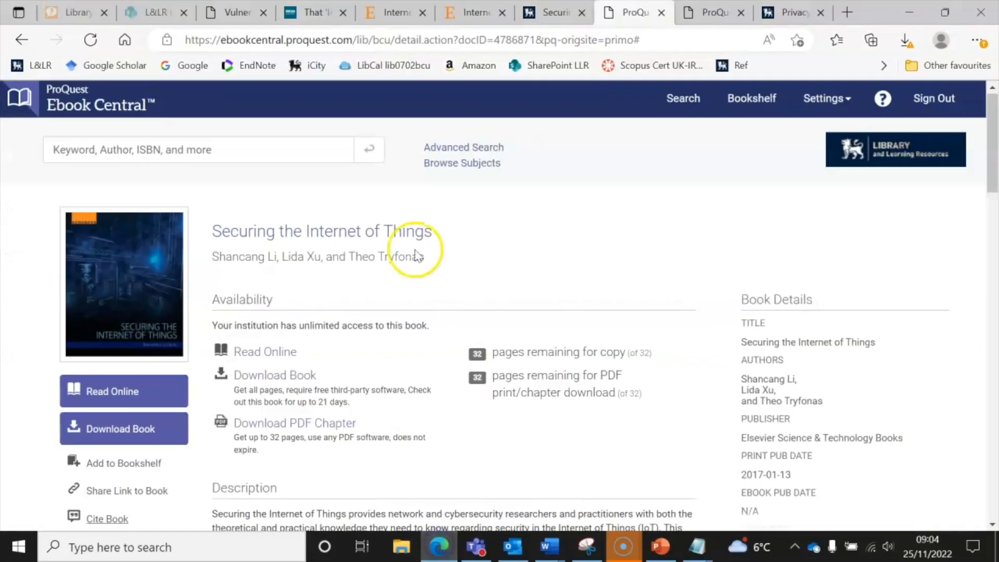
# Open the book in IET Digital Library and go to chapter 2, 'On the principle of accountability'
pyautogui.click(777, 11)
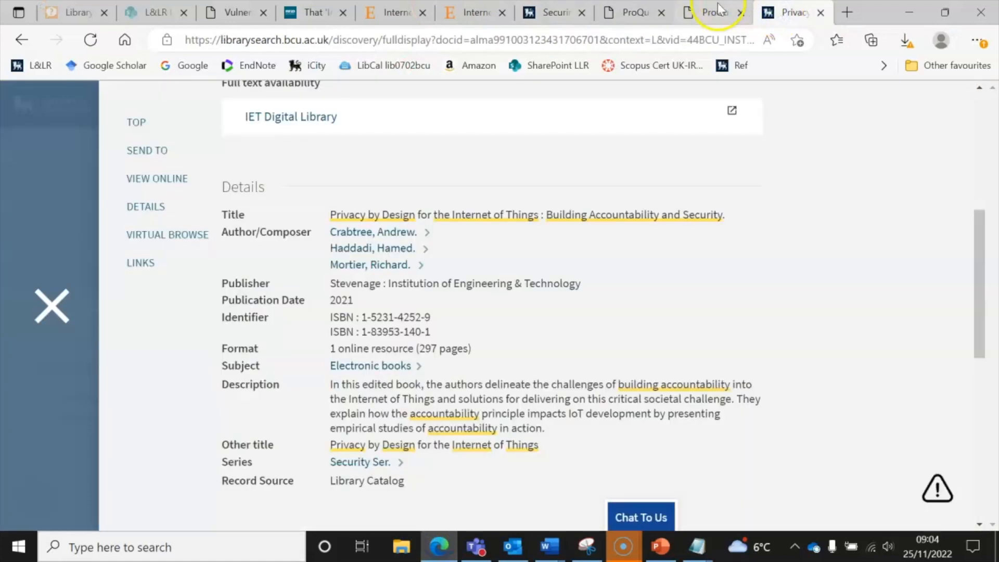
pyautogui.moveTo(718, 10)
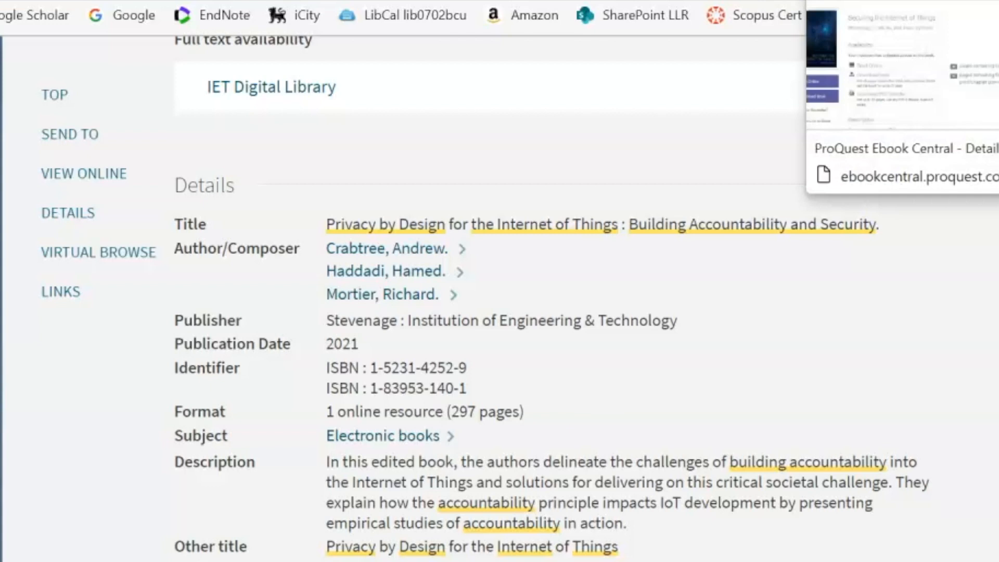
pyautogui.scroll(3, 553, 299)
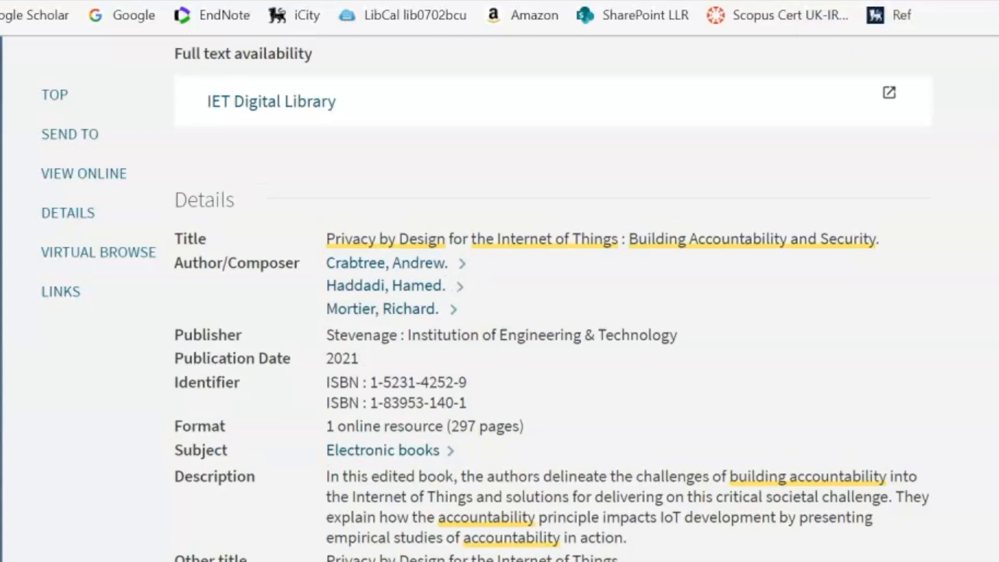
pyautogui.click(319, 232)
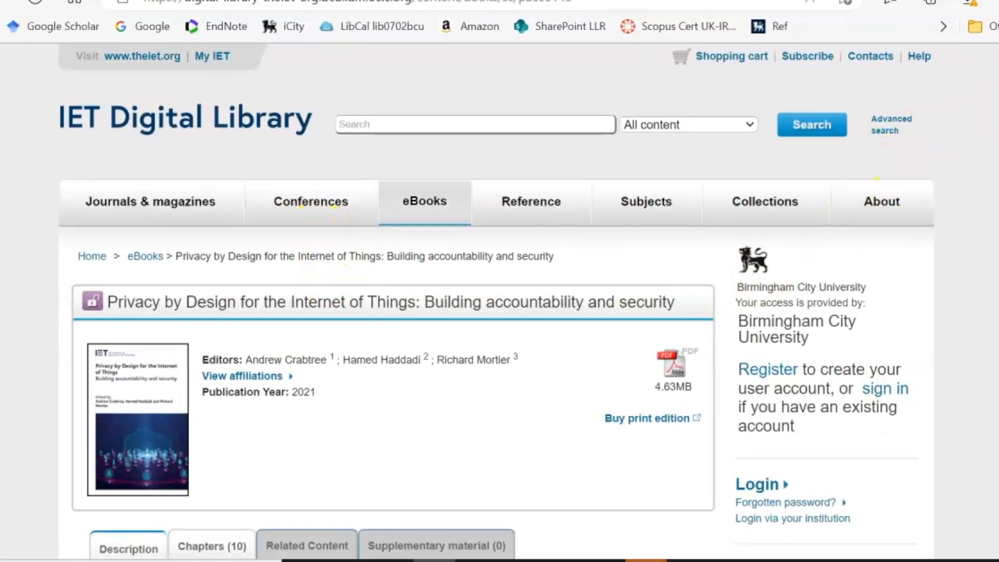
pyautogui.scroll(-5, 500, 312)
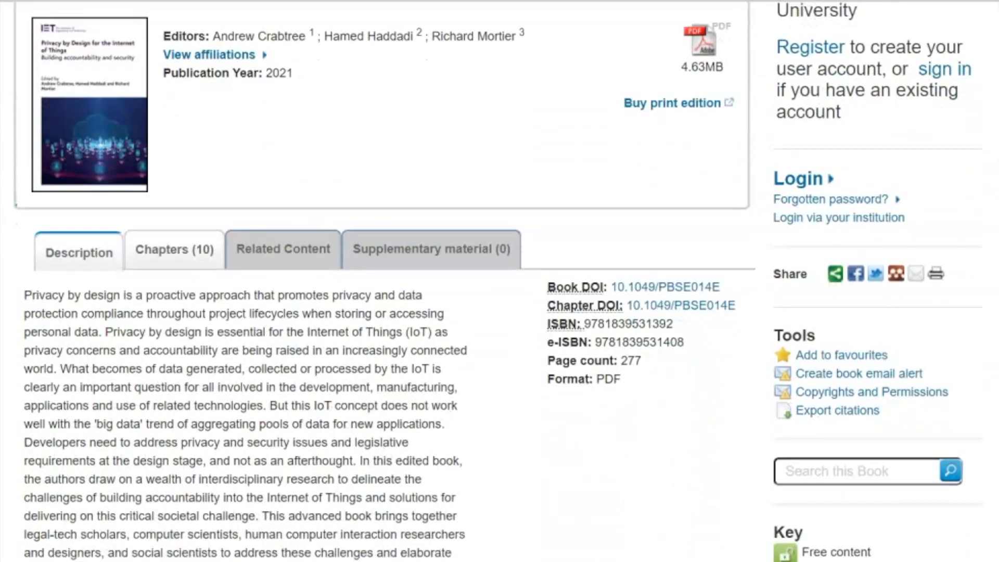
pyautogui.scroll(1, 499, 312)
pyautogui.click(159, 174)
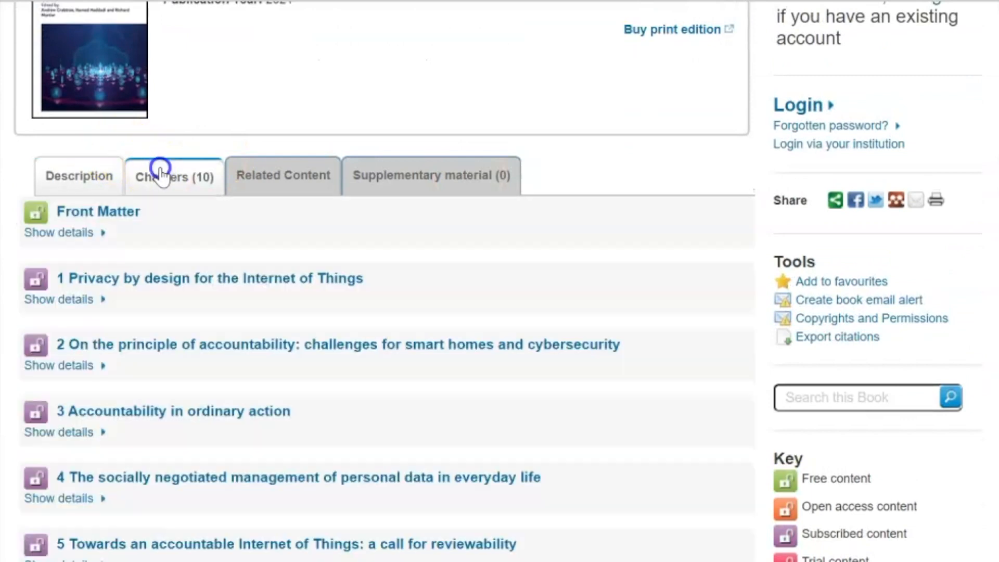
pyautogui.click(197, 348)
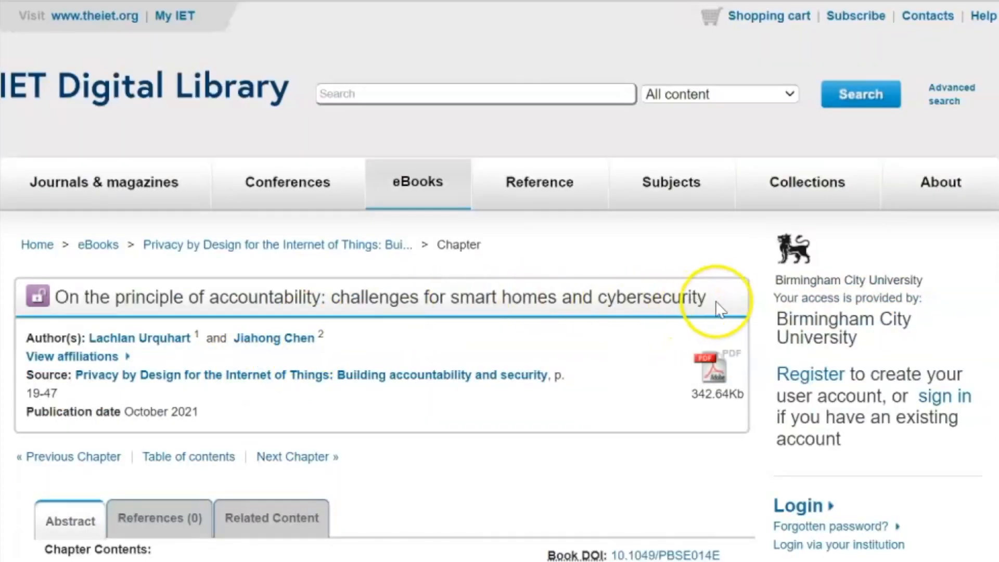
# Copy the chapter title from the IET page into the source's Title field
pyautogui.moveTo(716, 295); pyautogui.dragTo(94, 303)
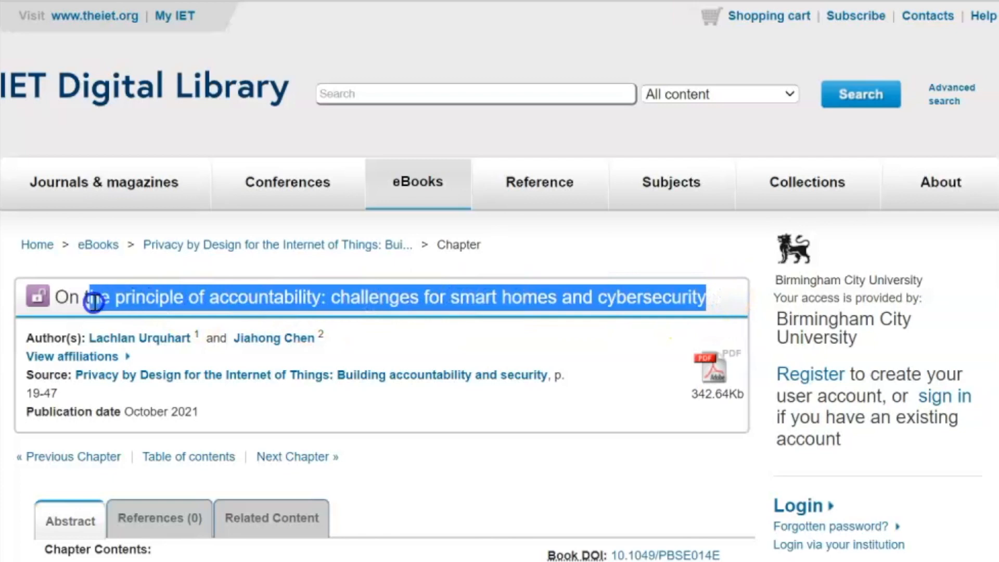
pyautogui.hotkey('ctrl', 'c')
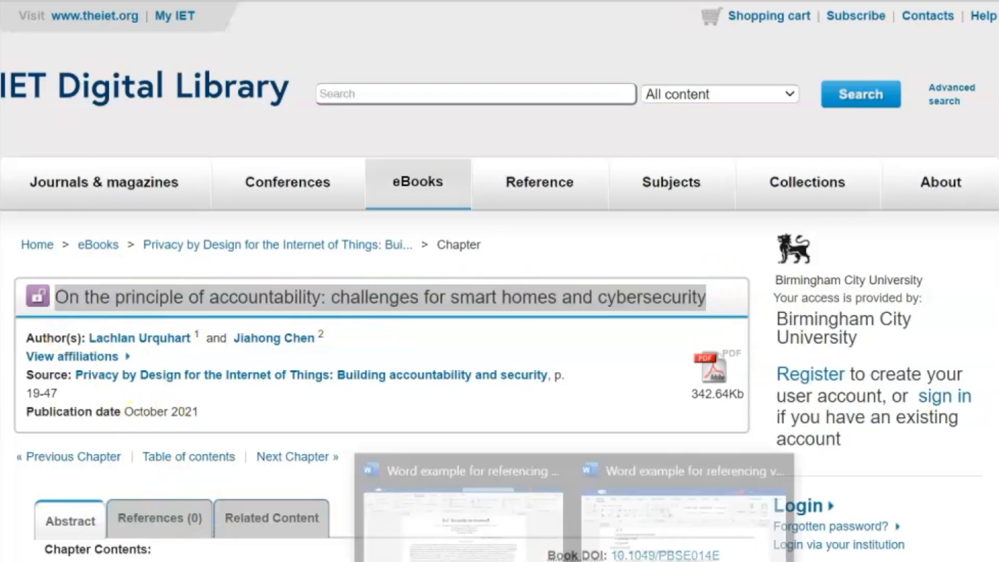
pyautogui.click(692, 535)
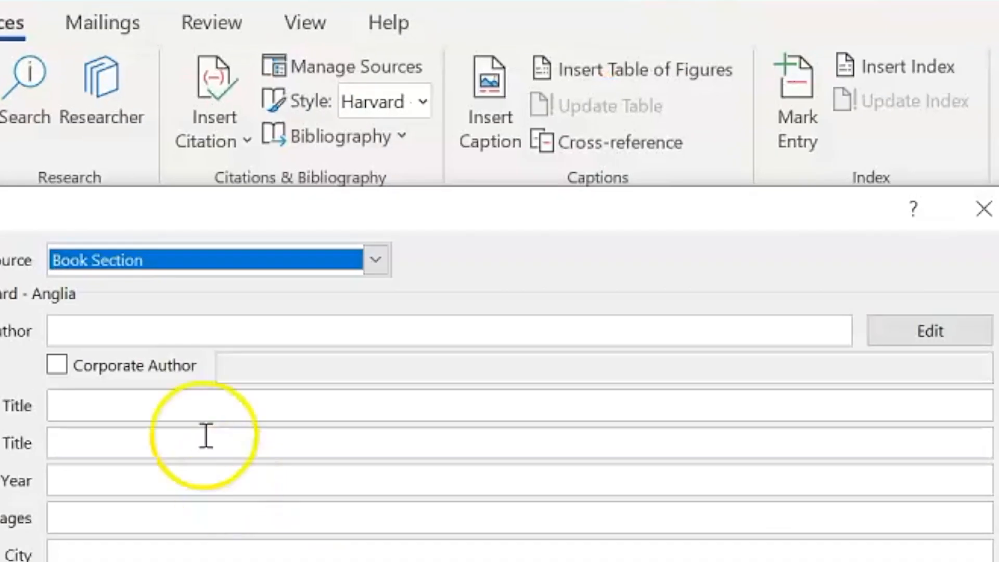
pyautogui.click(110, 410)
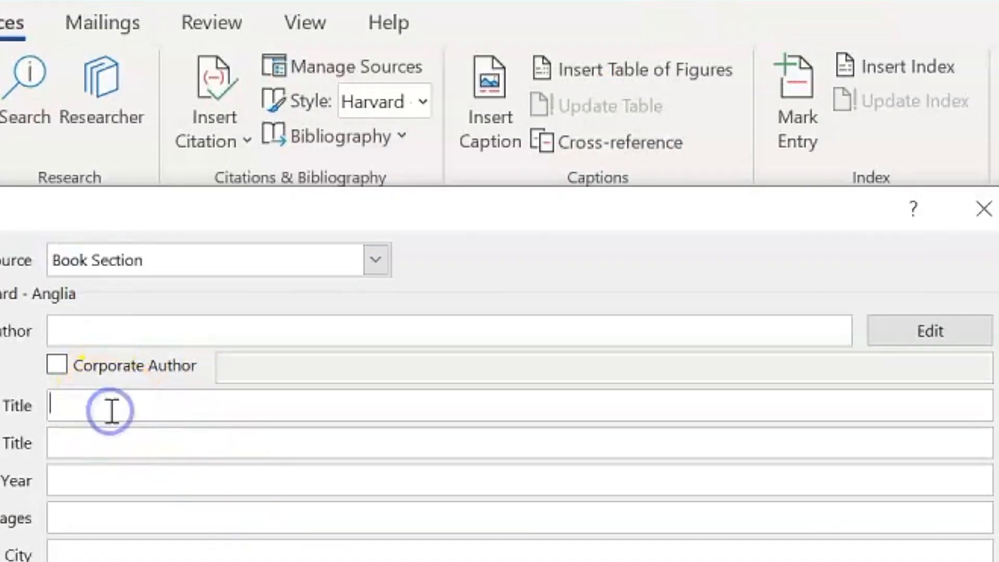
pyautogui.hotkey('ctrl', 'v')
# Paste 'Privacy by Design for the Internet of Things' from the library record into Book Title
pyautogui.click(104, 438)
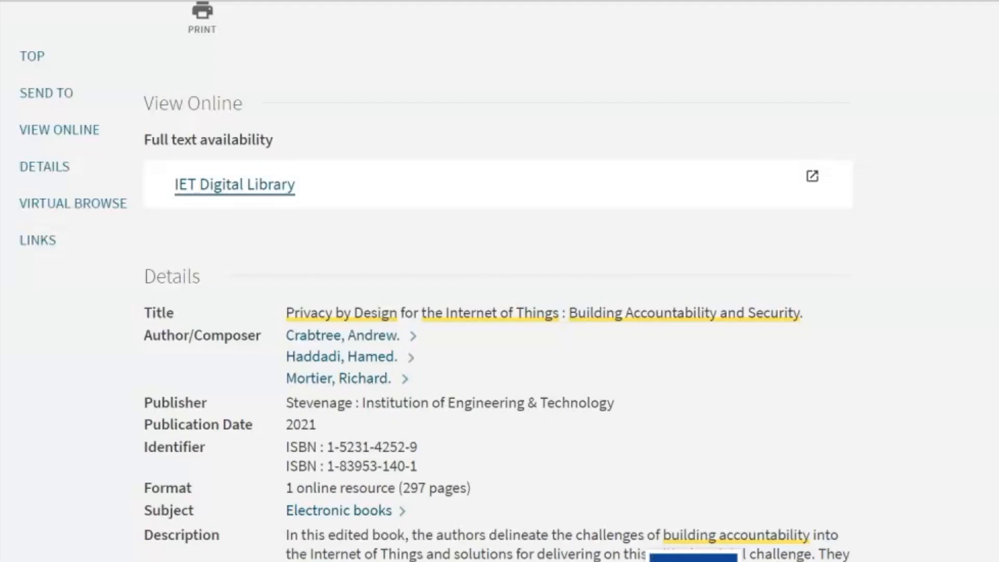
pyautogui.moveTo(829, 311); pyautogui.dragTo(427, 315)
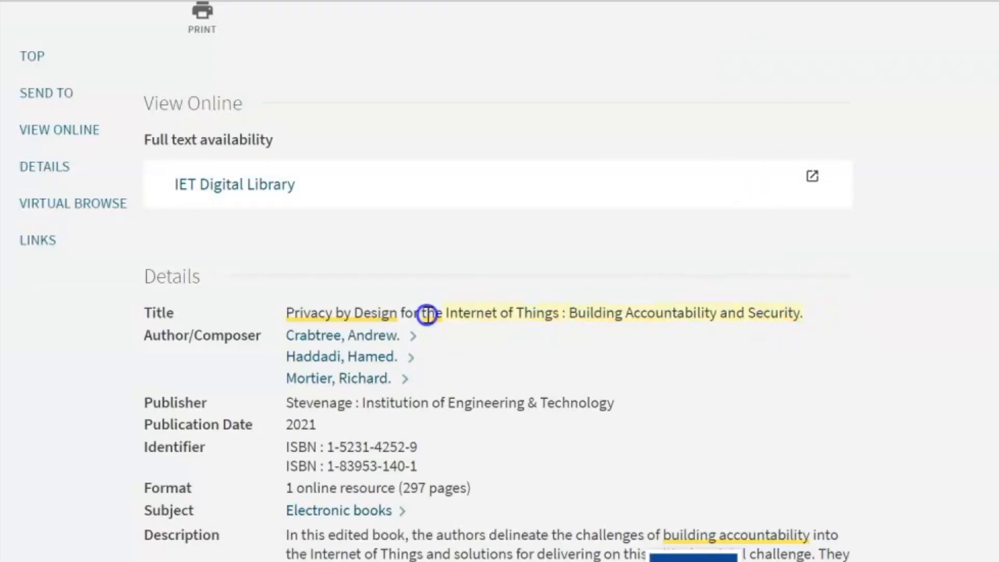
pyautogui.moveTo(289, 320); pyautogui.dragTo(289, 321)
pyautogui.hotkey('ctrl', 'c')
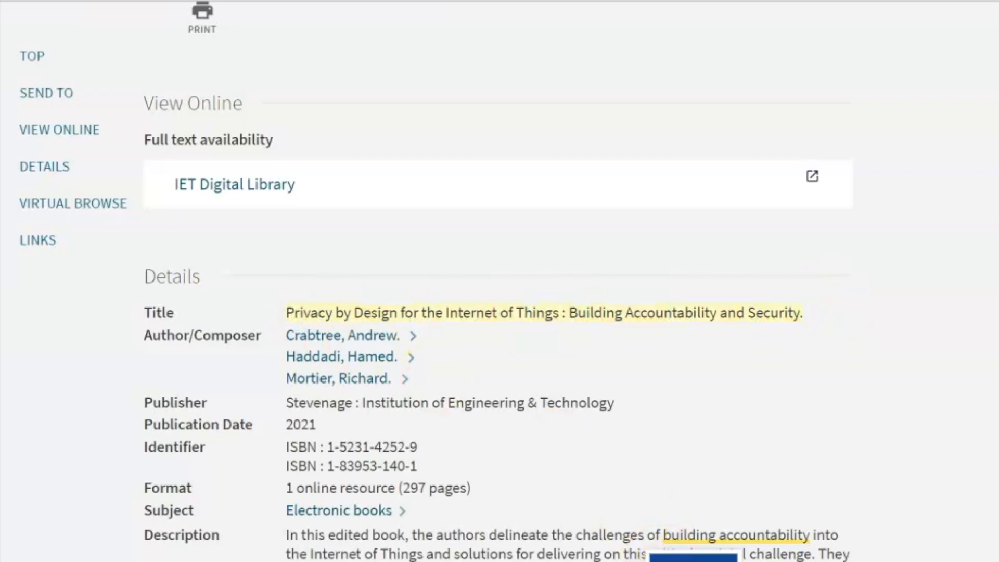
pyautogui.click(528, 547)
pyautogui.click(337, 229)
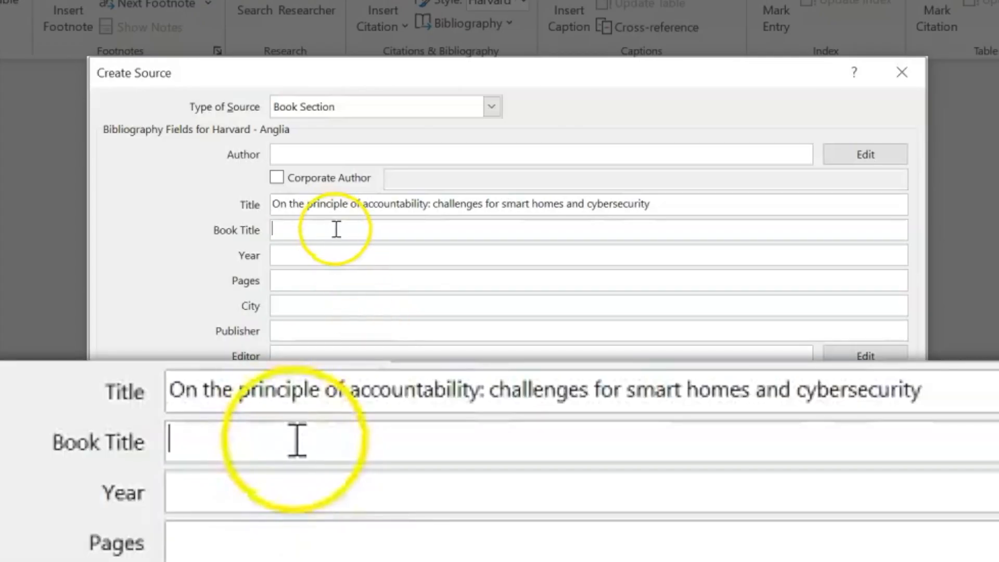
pyautogui.hotkey('ctrl', 'v')
pyautogui.click(325, 152)
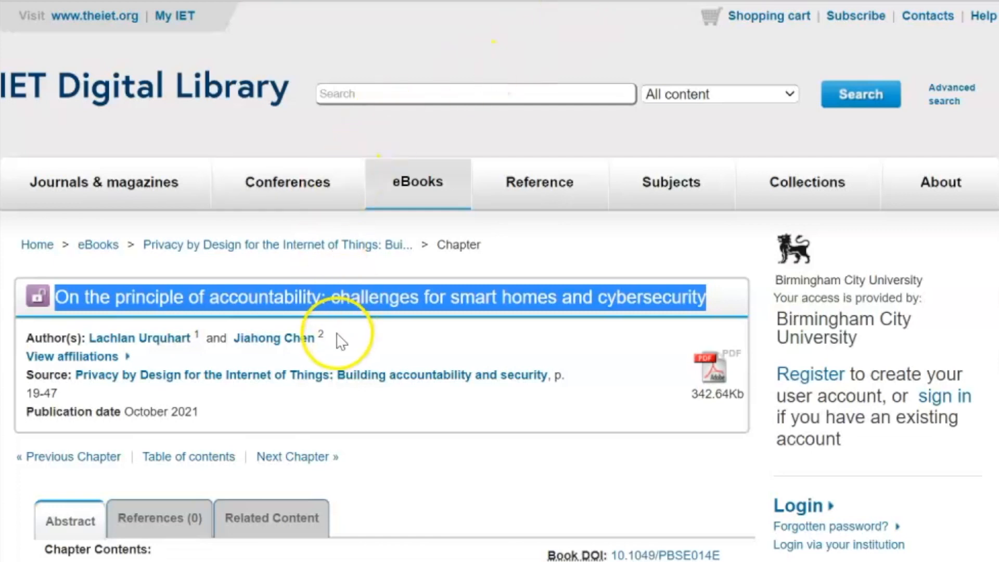
# Paste the two chapter authors into Author, removing forenames and footnote numbers to leave surname plus initial
pyautogui.moveTo(324, 337); pyautogui.dragTo(104, 334)
pyautogui.hotkey('ctrl', 'c')
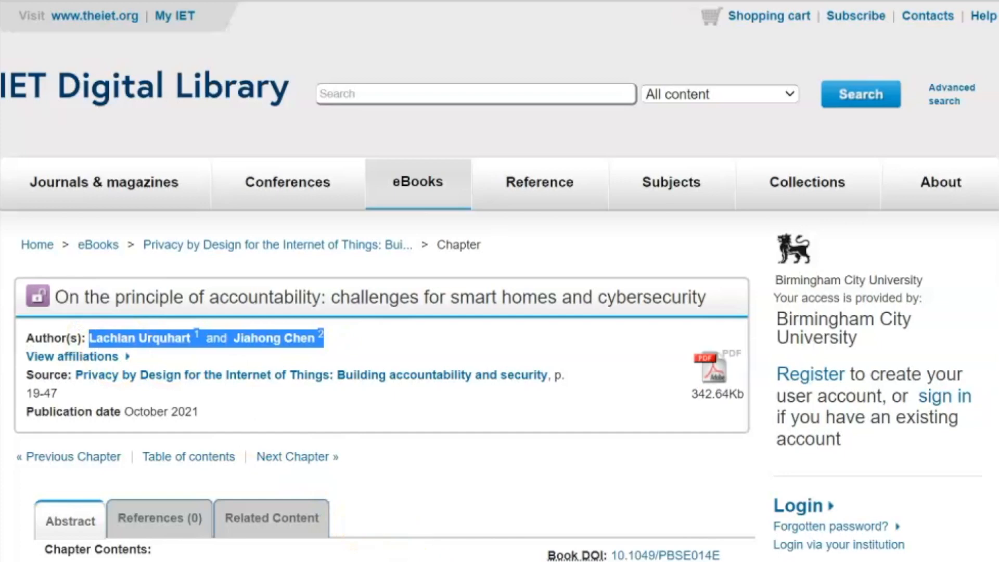
pyautogui.click(575, 561)
pyautogui.click(468, 530)
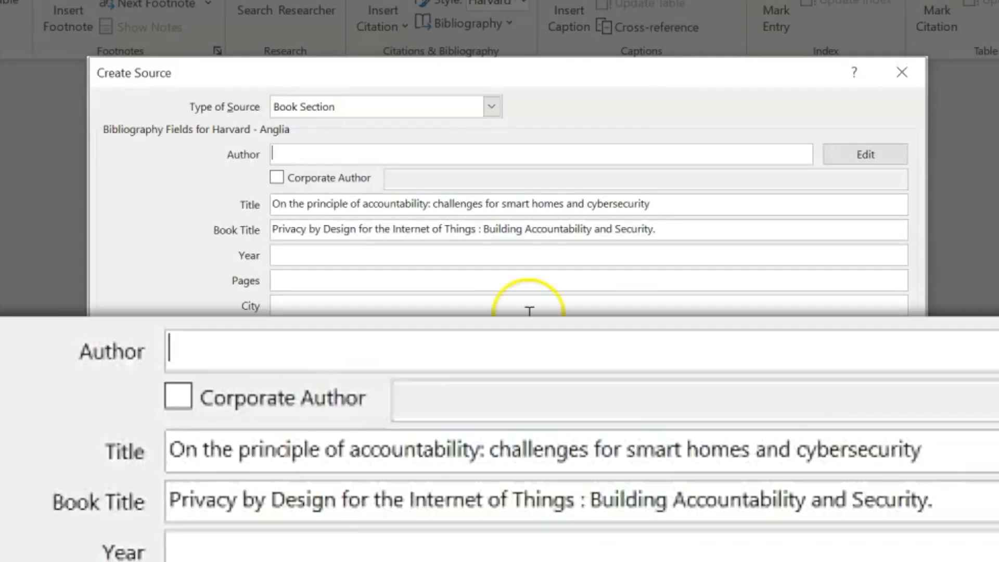
pyautogui.click(381, 152)
pyautogui.hotkey('ctrl', 'v')
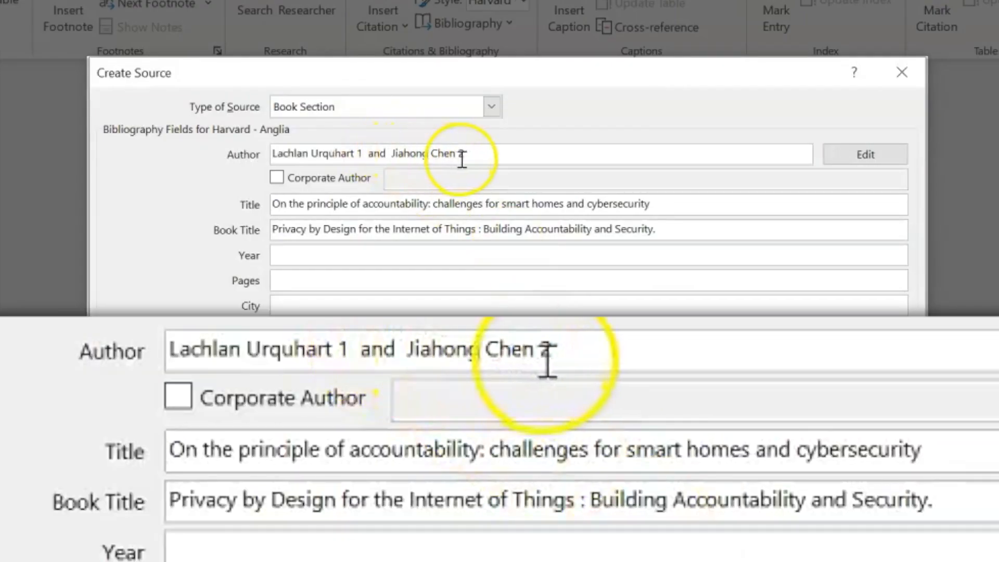
pyautogui.press('BackSpace')
pyautogui.press('BackSpace')
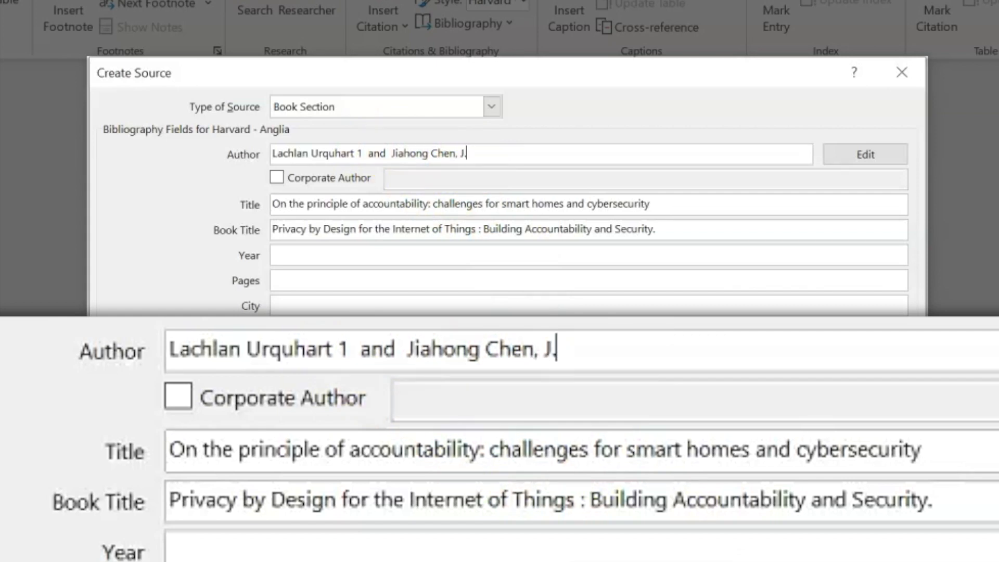
pyautogui.press('Delete')
pyautogui.press('Delete')
pyautogui.press('Delete')
pyautogui.press('Delete')
pyautogui.press('Delete')
pyautogui.press('Delete')
pyautogui.press('Delete')
pyautogui.press('Delete')
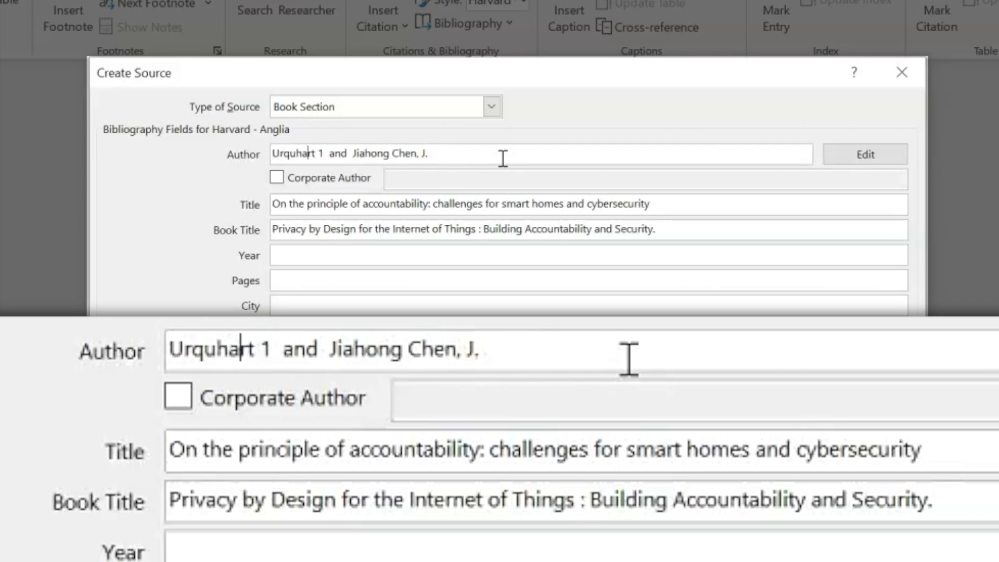
pyautogui.write(', L.')
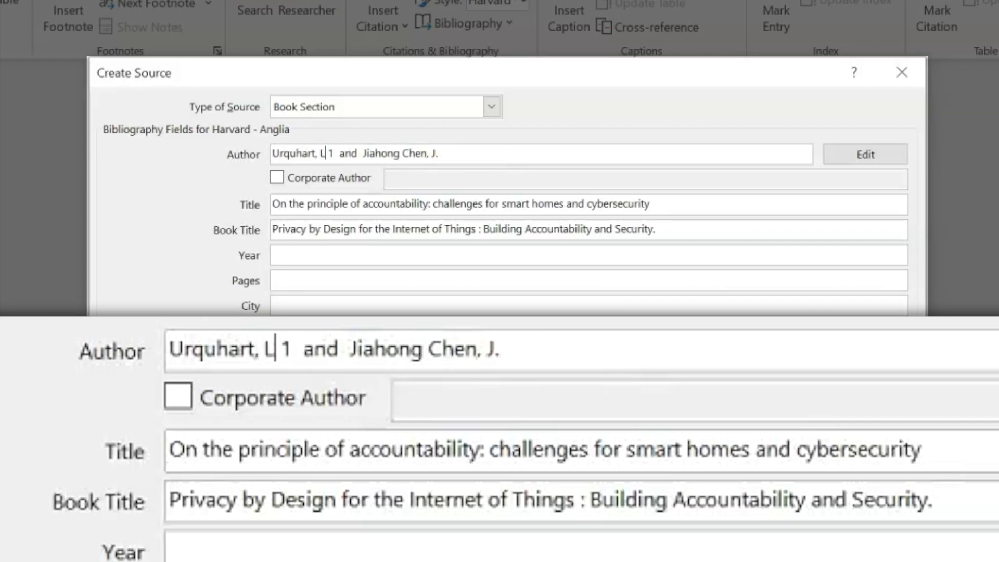
pyautogui.write(';')
pyautogui.press('Delete')
pyautogui.press('Delete')
pyautogui.press('Delete')
pyautogui.press('Delete')
pyautogui.press('Delete')
pyautogui.press('Delete')
pyautogui.press('Delete')
pyautogui.press('Delete')
pyautogui.press('Delete')
pyautogui.press('Delete')
pyautogui.press('Delete')
pyautogui.press('Delete')
pyautogui.press('Delete')
pyautogui.press('Delete')
pyautogui.press('Delete')
pyautogui.press('Delete')
pyautogui.press('Delete')
pyautogui.press('Delete')
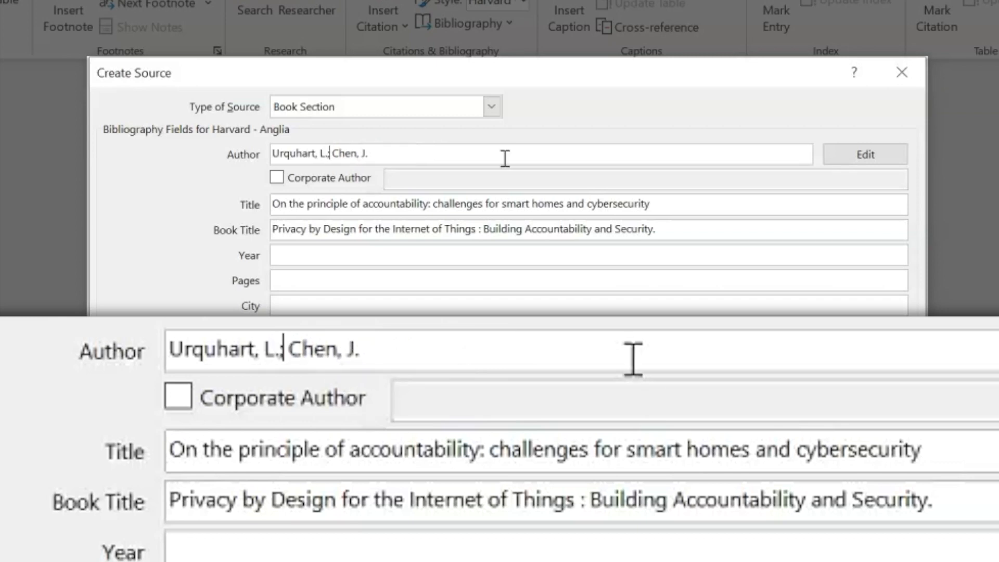
# Check both authors in the Edit Name list, confirm them, and bring back the IET chapter page
pyautogui.click(859, 156)
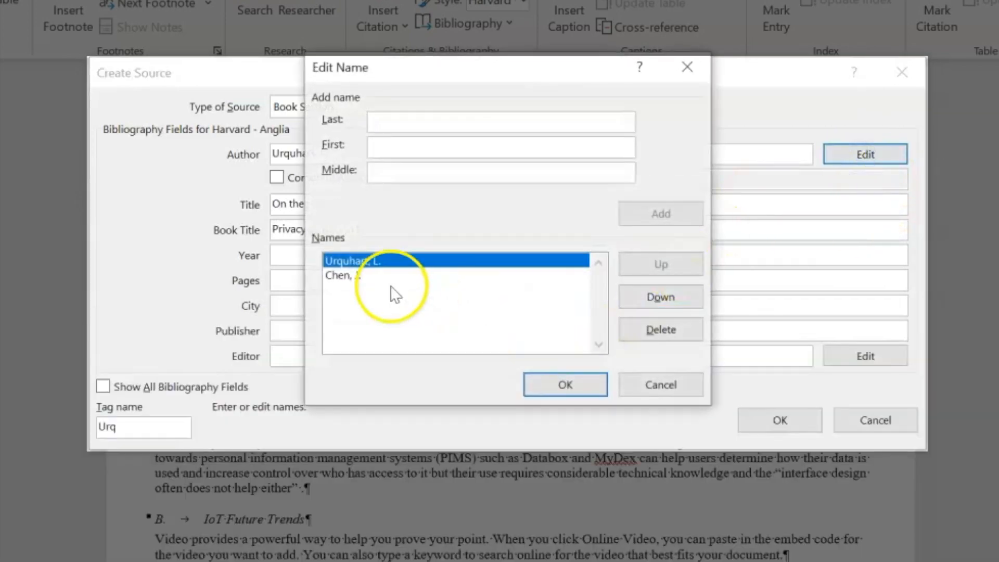
pyautogui.click(532, 387)
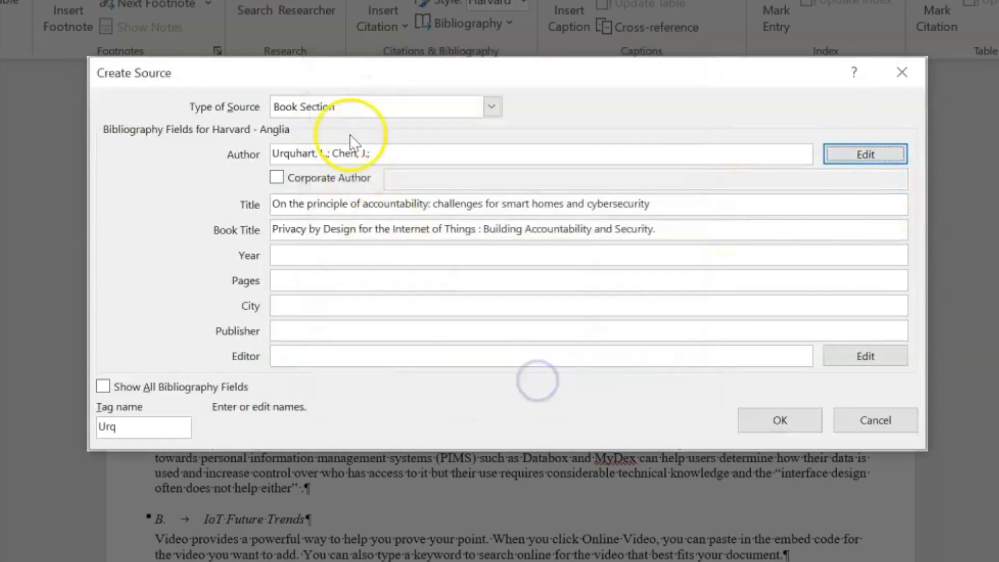
pyautogui.click(310, 257)
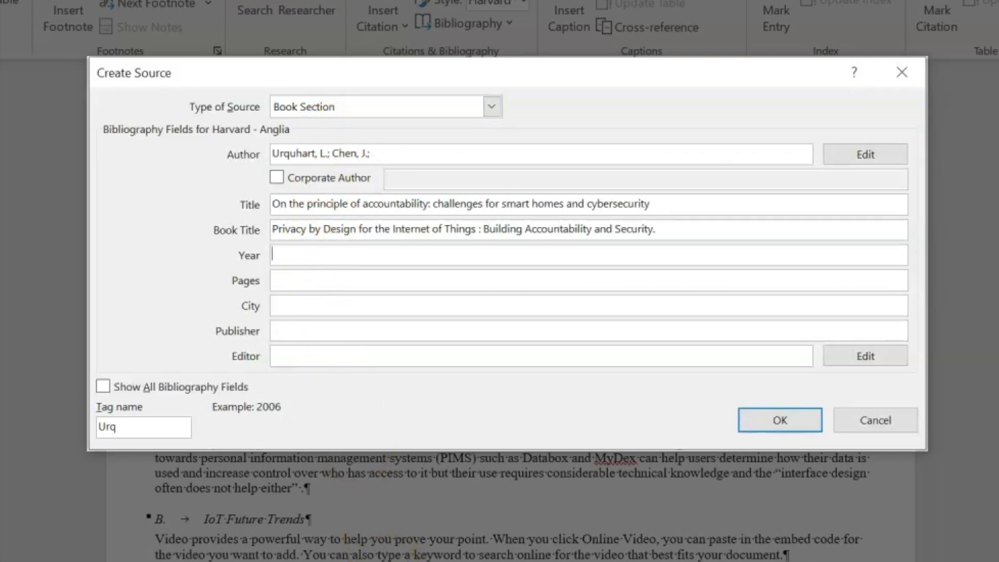
pyautogui.click(408, 500)
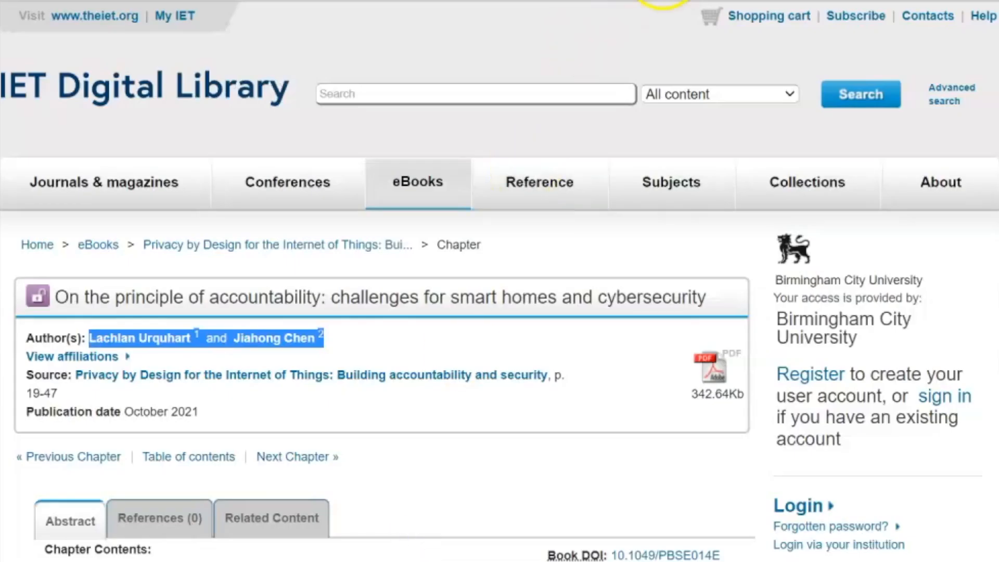
# Copy the publisher 'Institution of Engineering & Technology' from the catalogue record into Publisher
pyautogui.hotkey('ctrl', 'shift', 'Tab')
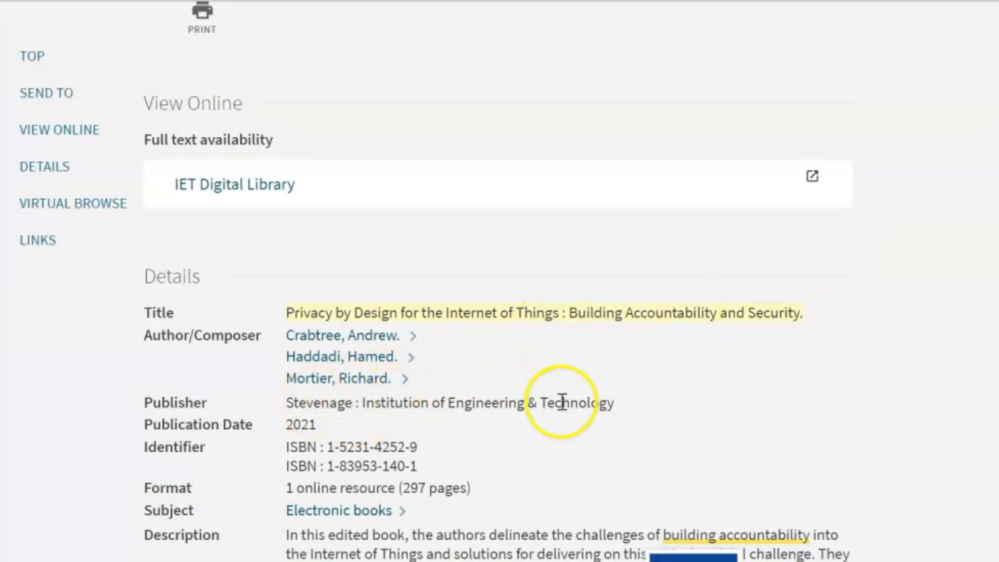
pyautogui.click(601, 401)
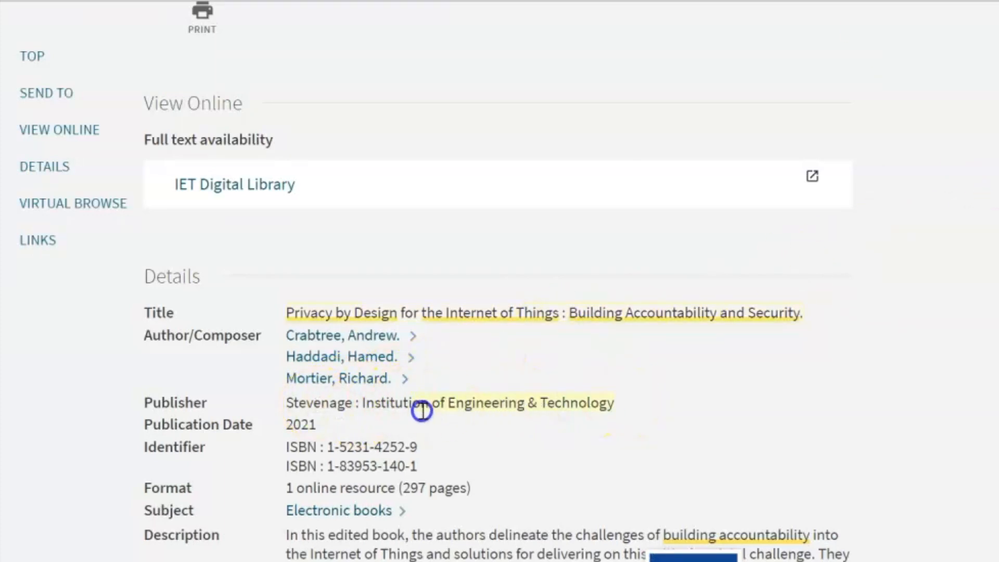
pyautogui.moveTo(364, 403); pyautogui.dragTo(364, 403)
pyautogui.hotkey('ctrl', 'c')
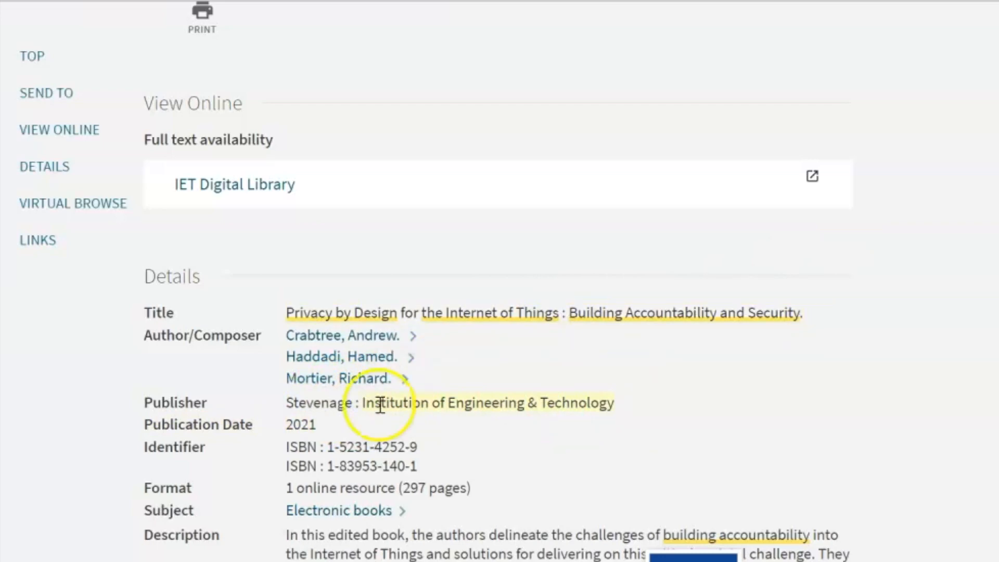
pyautogui.moveTo(574, 561)
pyautogui.click(502, 535)
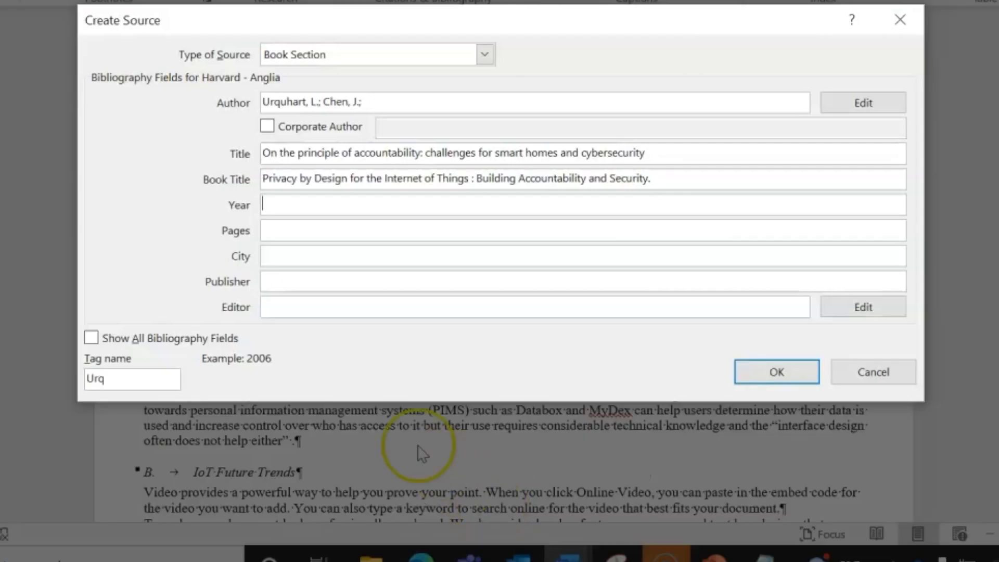
pyautogui.click(285, 283)
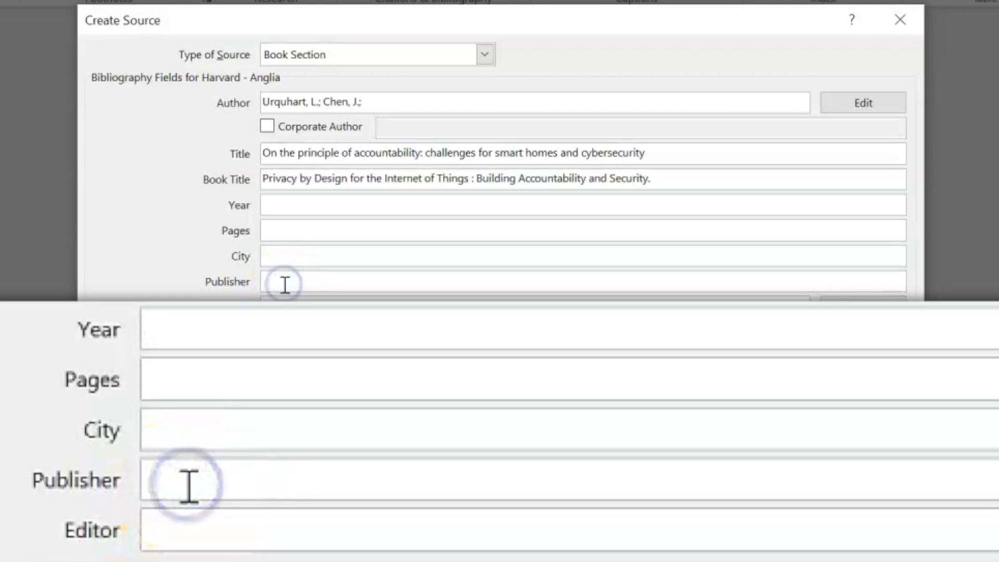
pyautogui.hotkey('ctrl', 'v')
# Enter City Stevenage, Year 2021 and Pages 19-47 for the book section
pyautogui.click(293, 254)
pyautogui.write('Stevena')
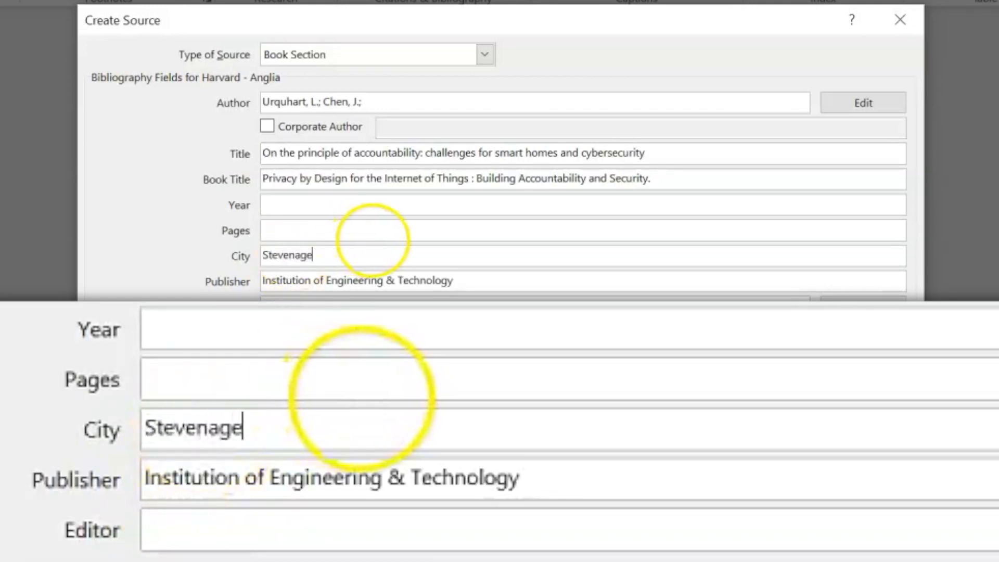
pyautogui.click(346, 204)
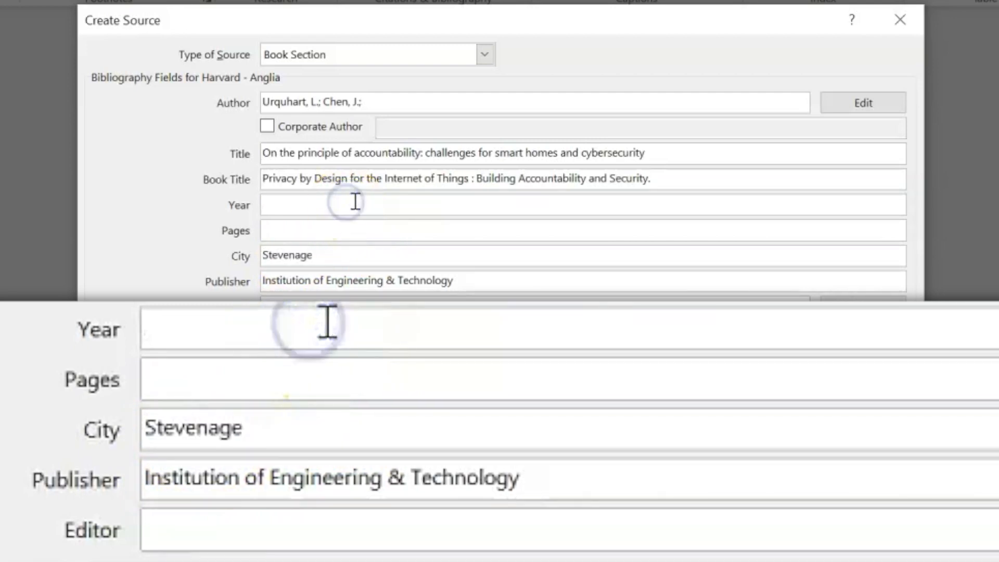
pyautogui.write('2021')
pyautogui.click(357, 232)
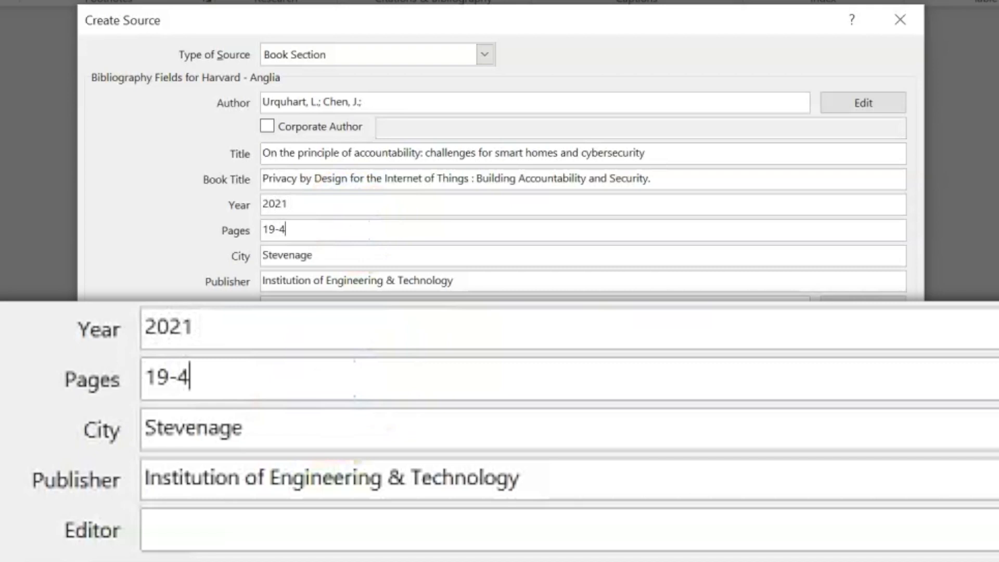
pyautogui.click(325, 540)
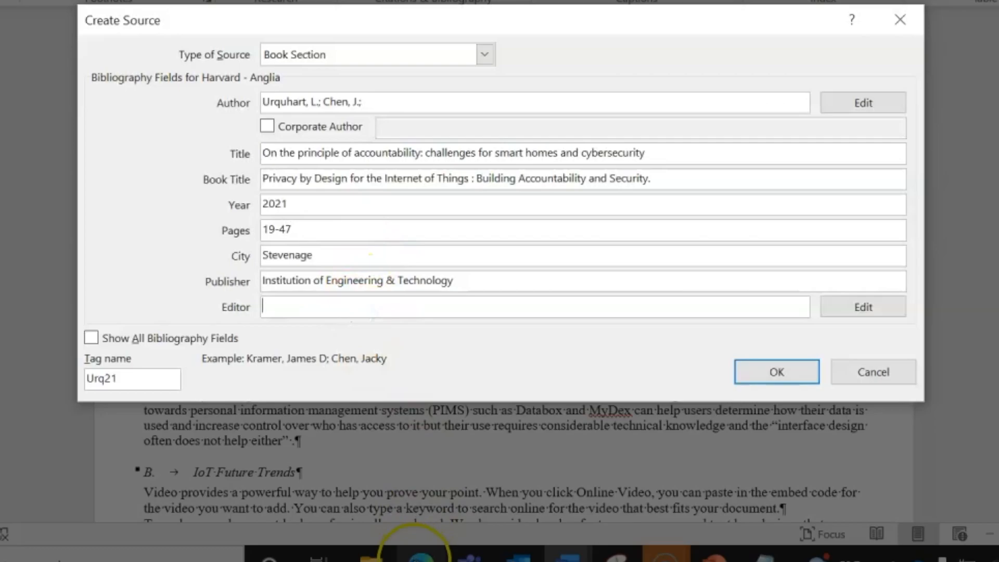
pyautogui.click(439, 546)
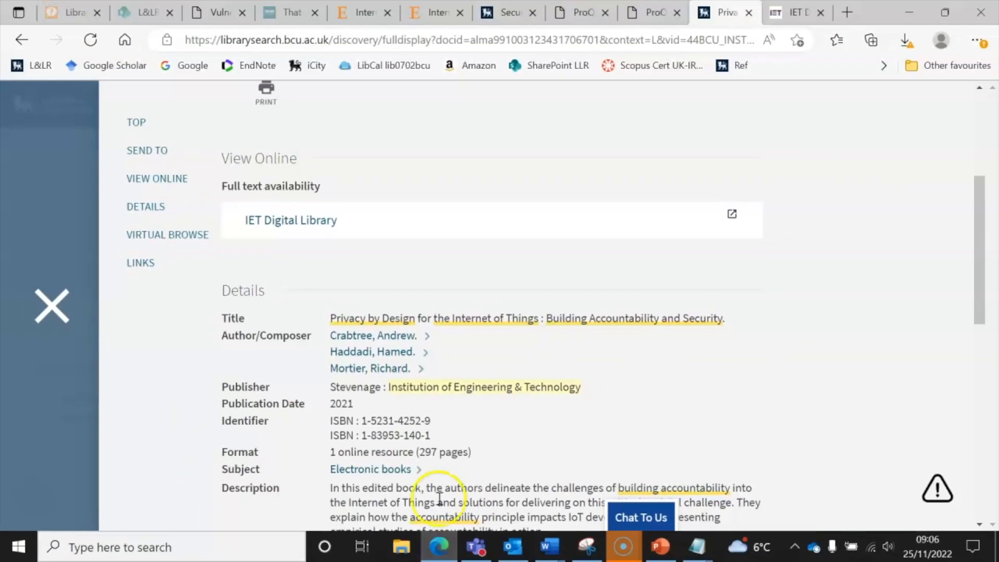
pyautogui.click(796, 9)
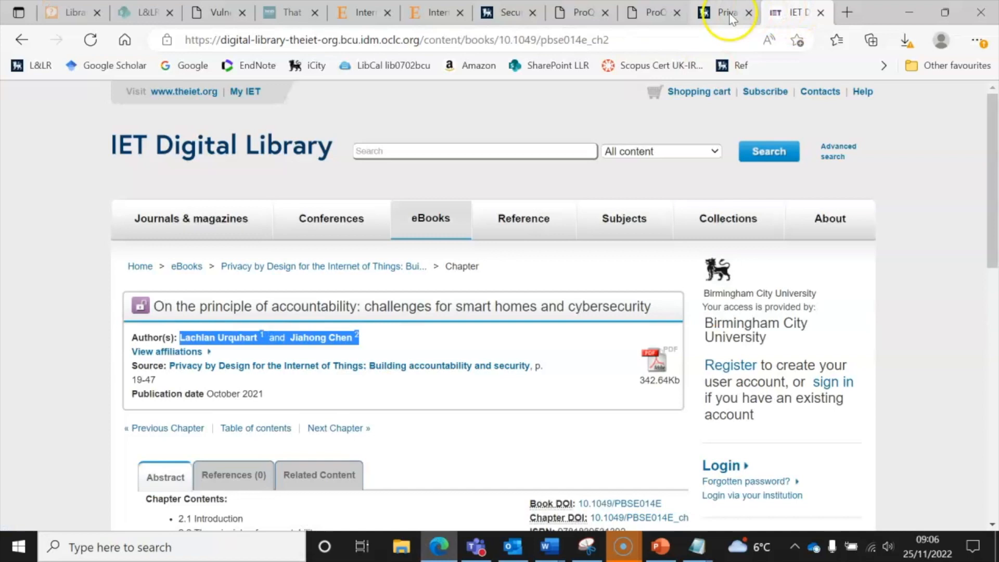
pyautogui.click(700, 20)
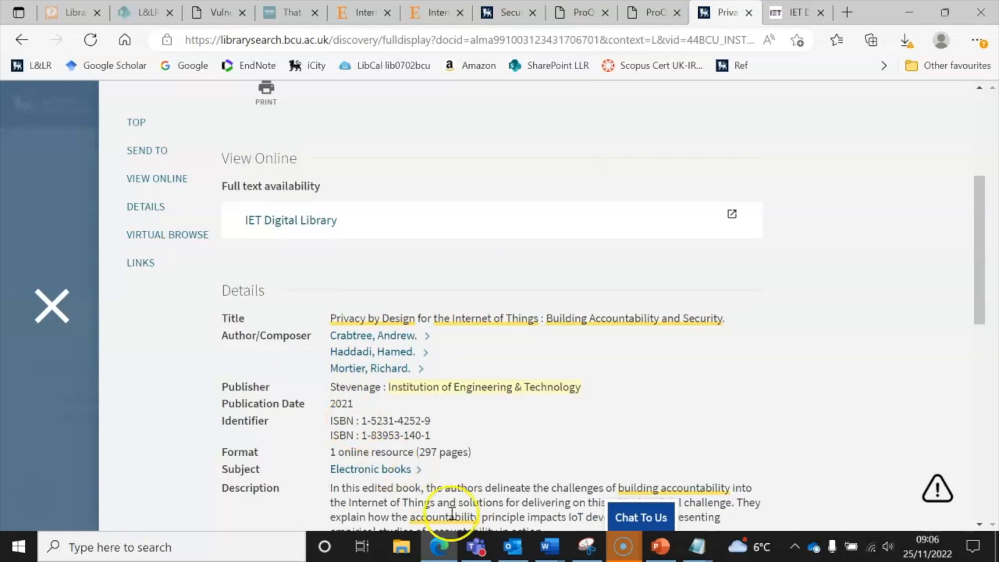
pyautogui.moveTo(542, 541)
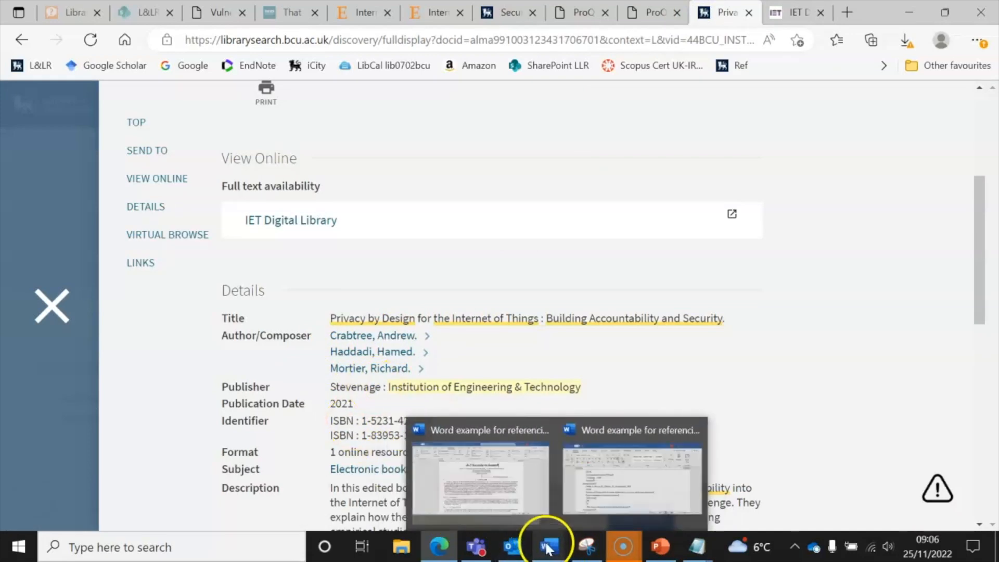
pyautogui.click(490, 466)
# Enter Crabtree, A. as first editor and add Hammadi, H. as second editor
pyautogui.click(404, 348)
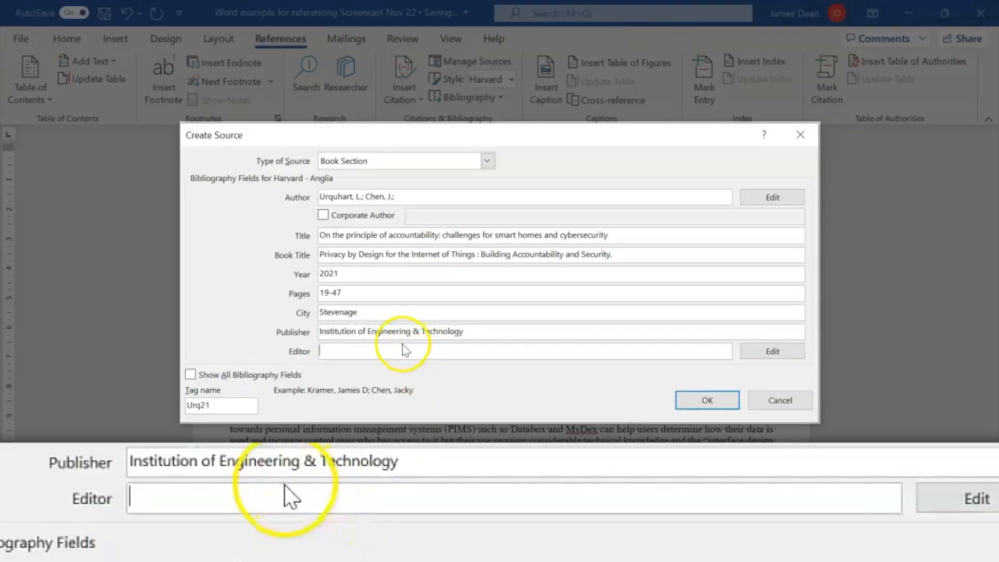
pyautogui.write('CrB')
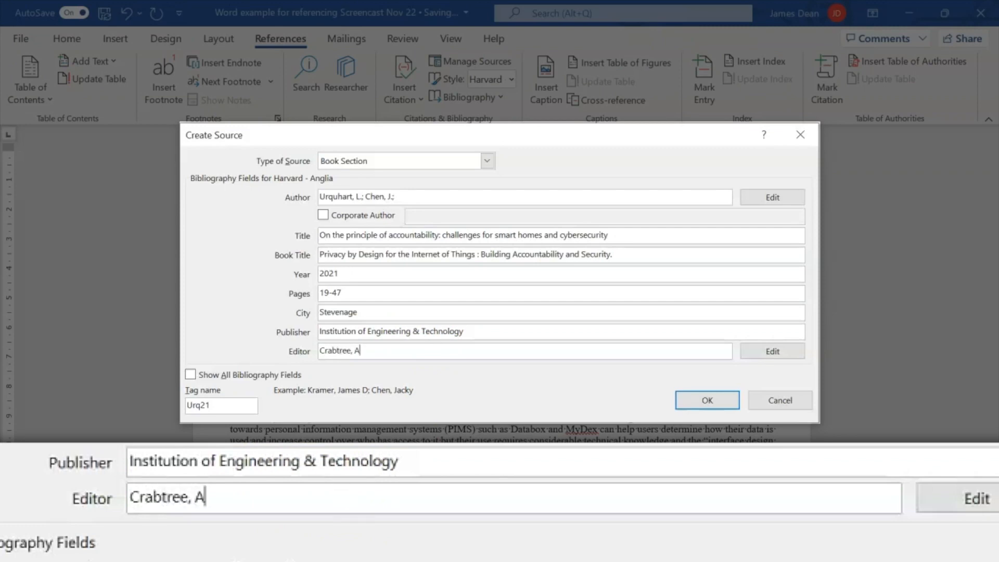
pyautogui.click(769, 351)
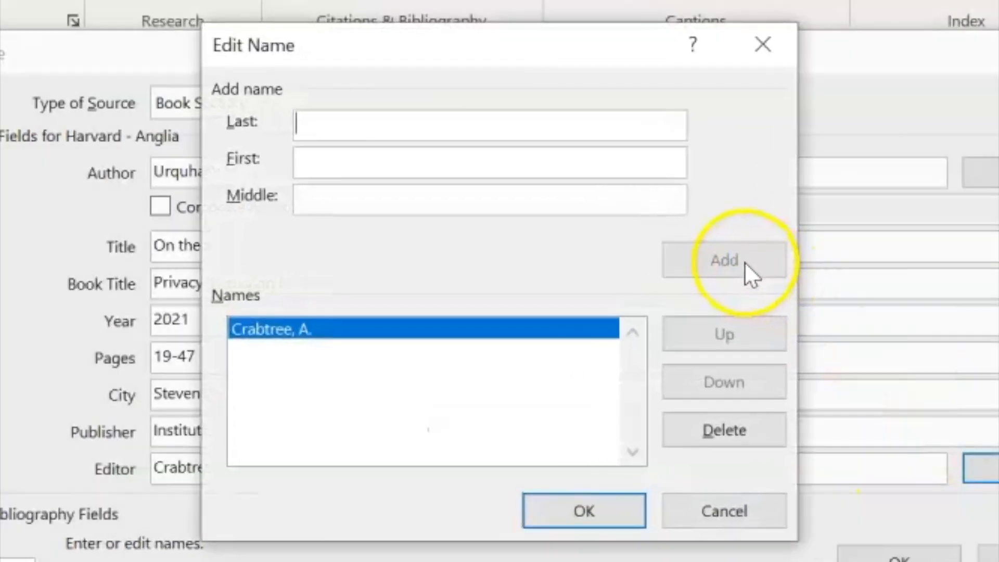
pyautogui.click(634, 240)
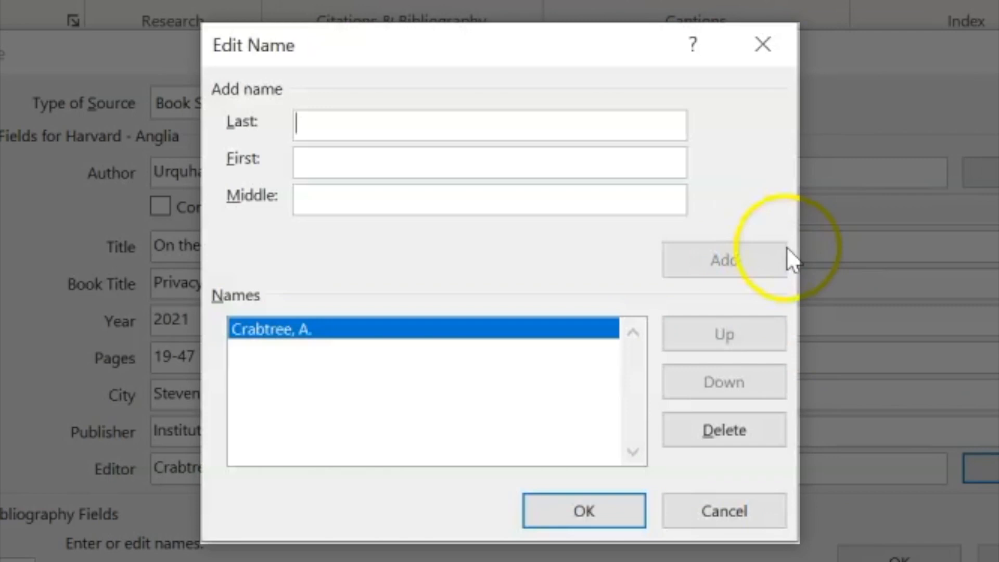
pyautogui.write('Hammadi')
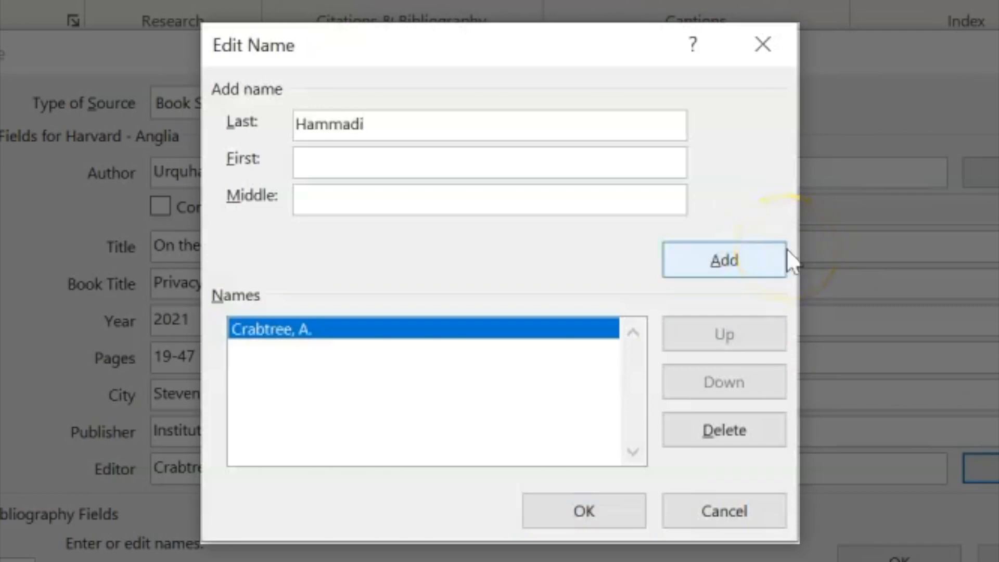
pyautogui.click(386, 160)
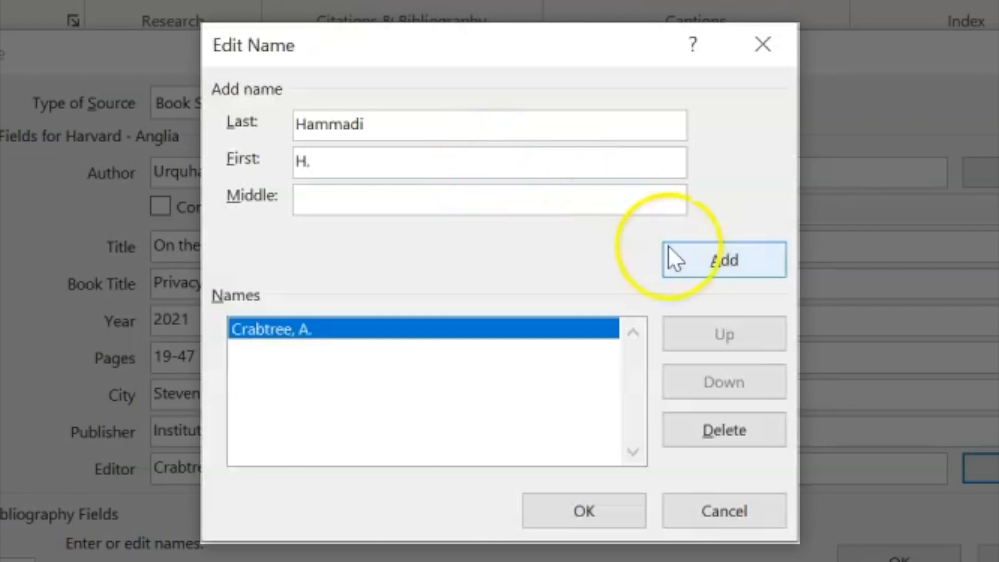
pyautogui.click(714, 260)
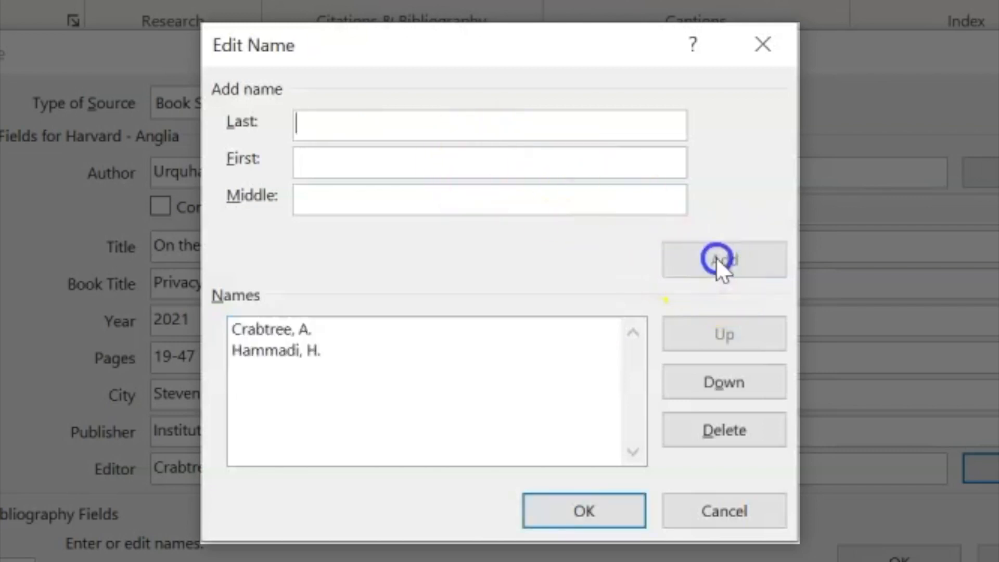
# Add Mortier, A. as third editor, confirm the editor list, and check the library record
pyautogui.write('Mortier')
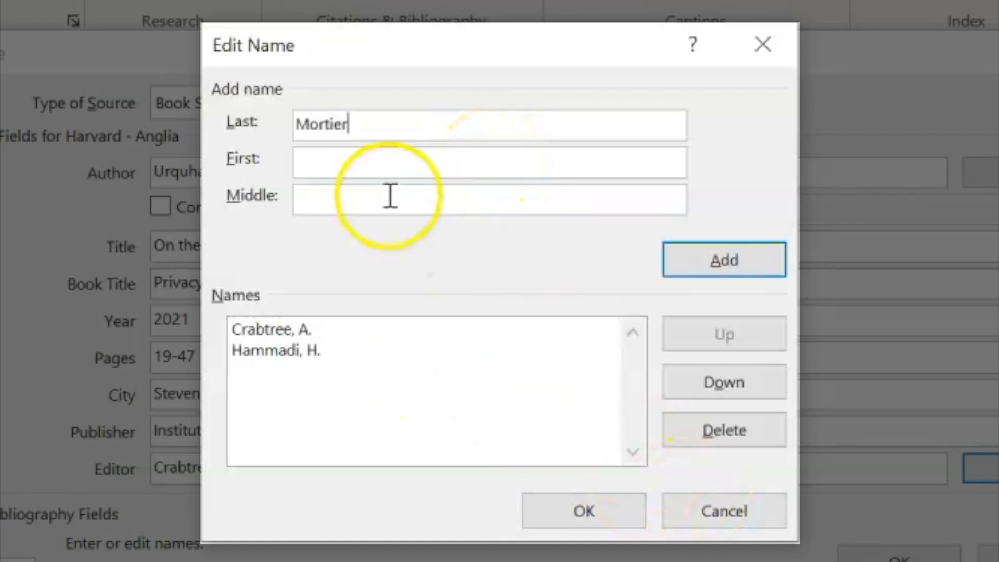
pyautogui.click(375, 165)
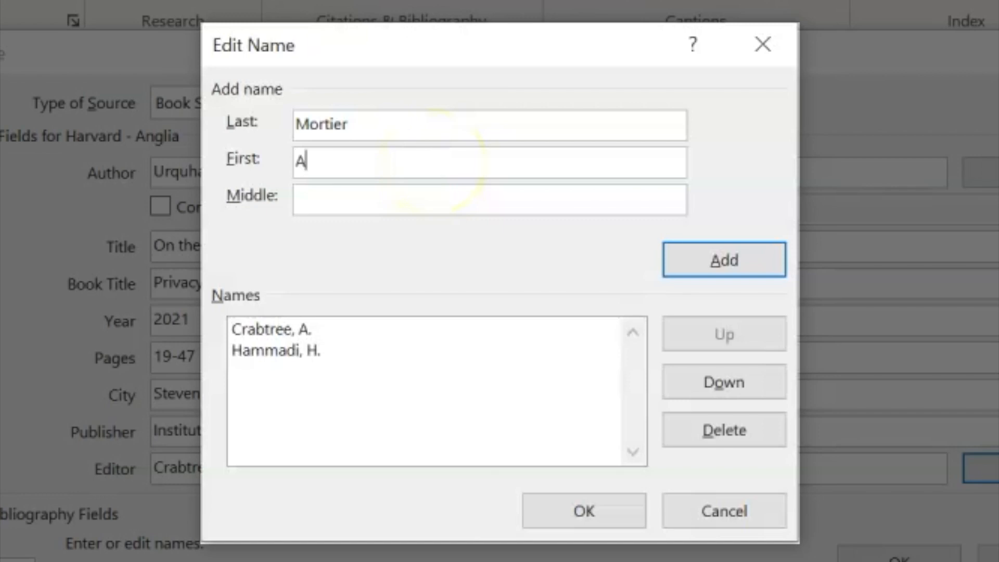
pyautogui.write('A.')
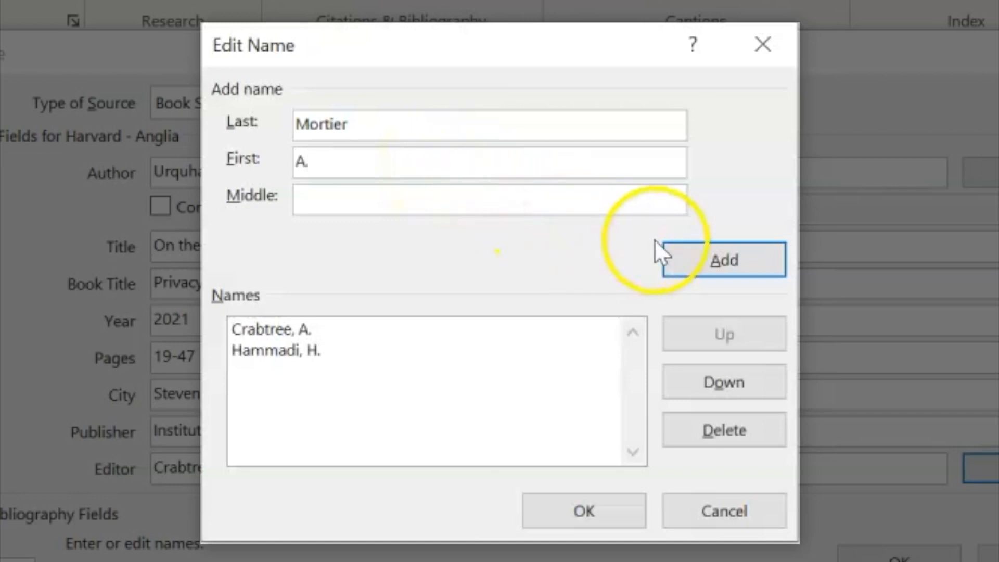
pyautogui.click(702, 262)
pyautogui.click(591, 504)
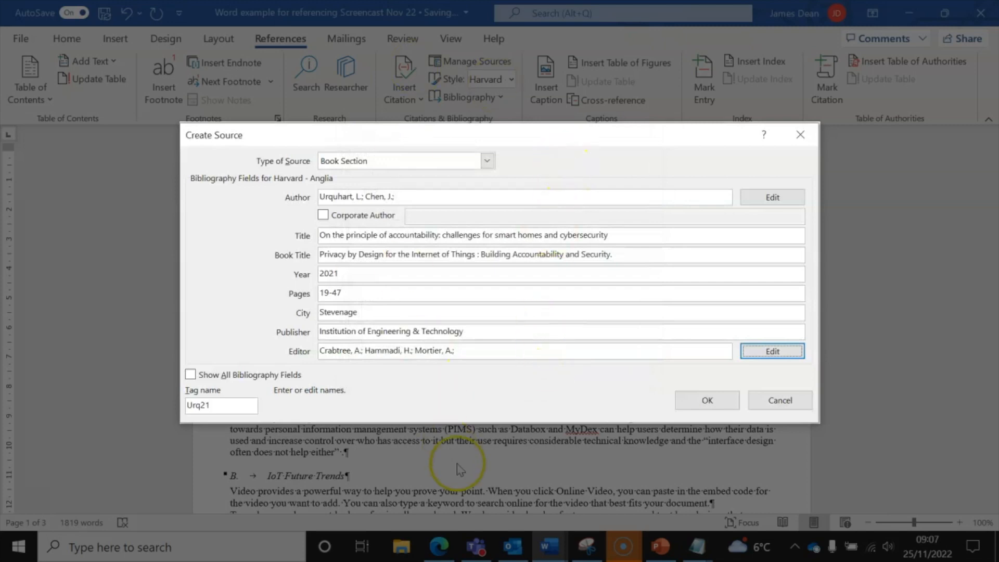
pyautogui.click(444, 547)
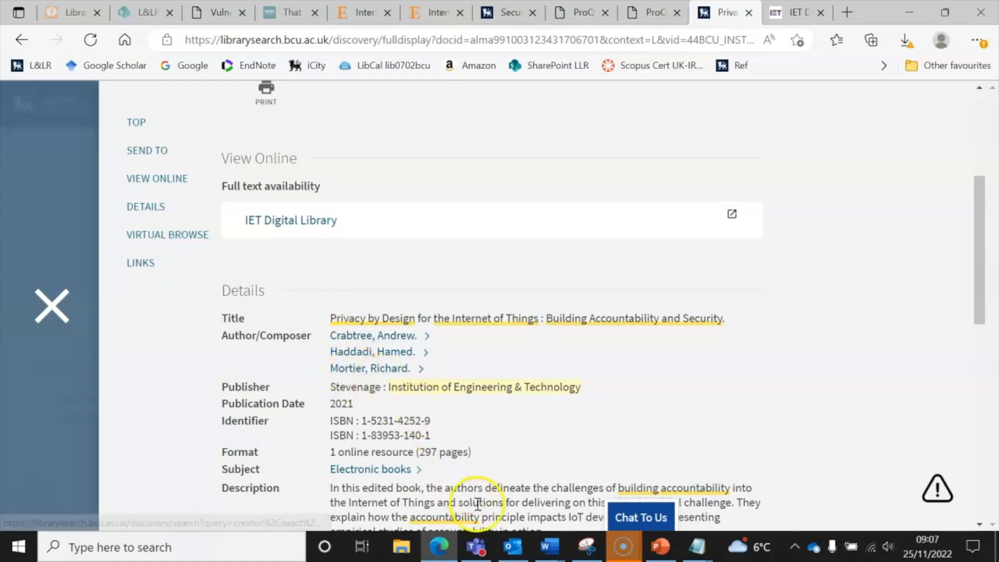
# Back in Word, review editor Mortier, A. in the Edit Name list, then target the Editor field text
pyautogui.moveTo(451, 550)
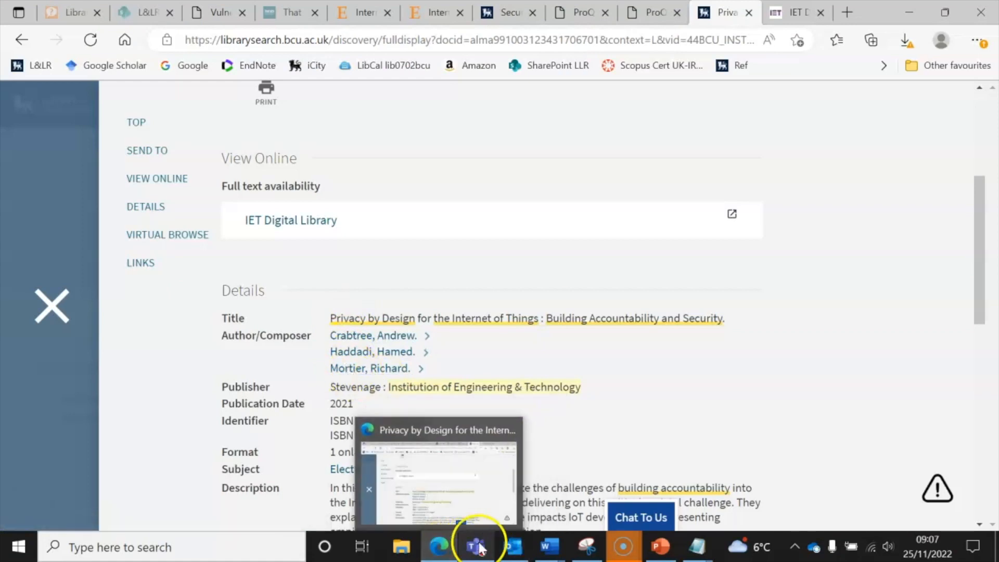
pyautogui.moveTo(545, 552)
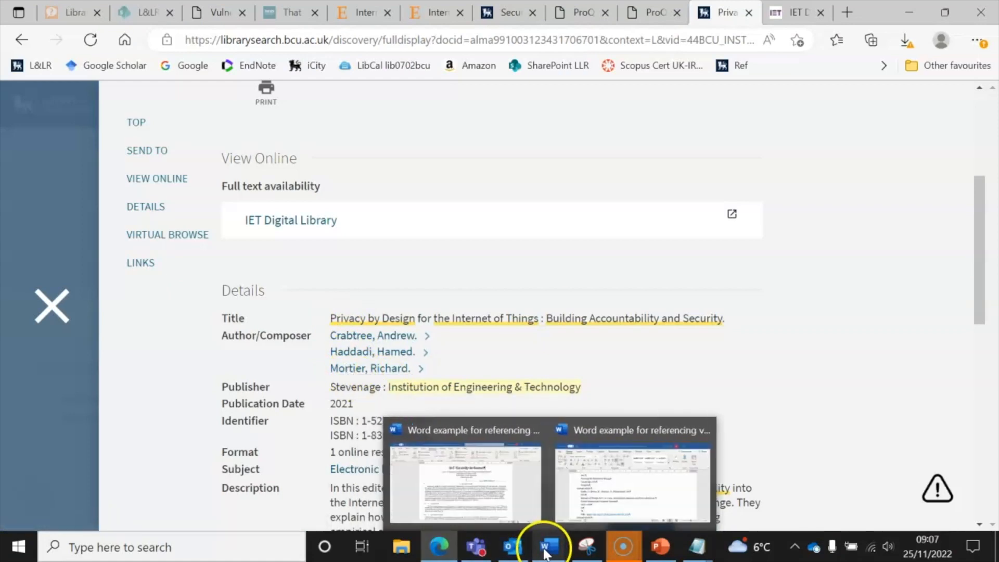
pyautogui.click(508, 475)
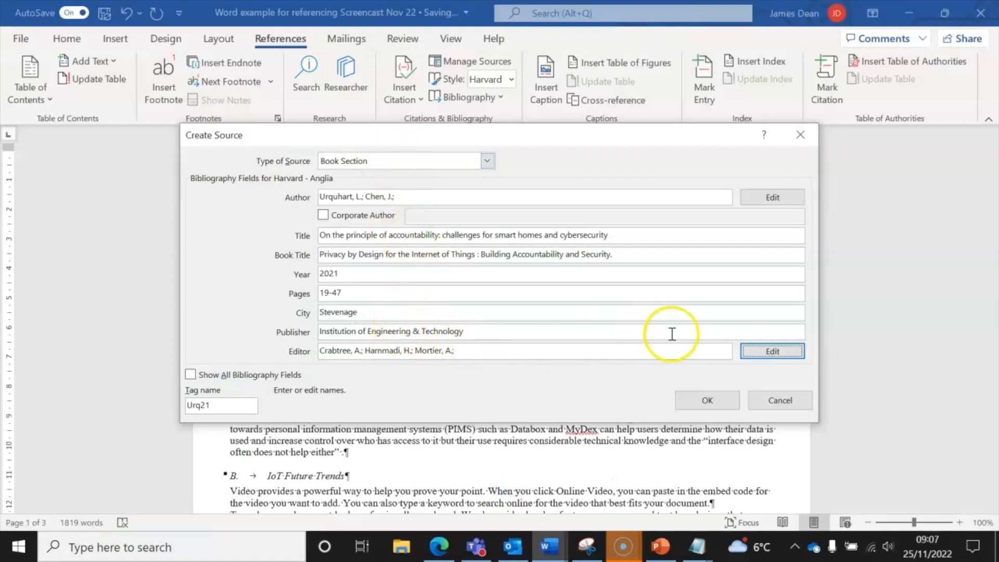
pyautogui.click(752, 347)
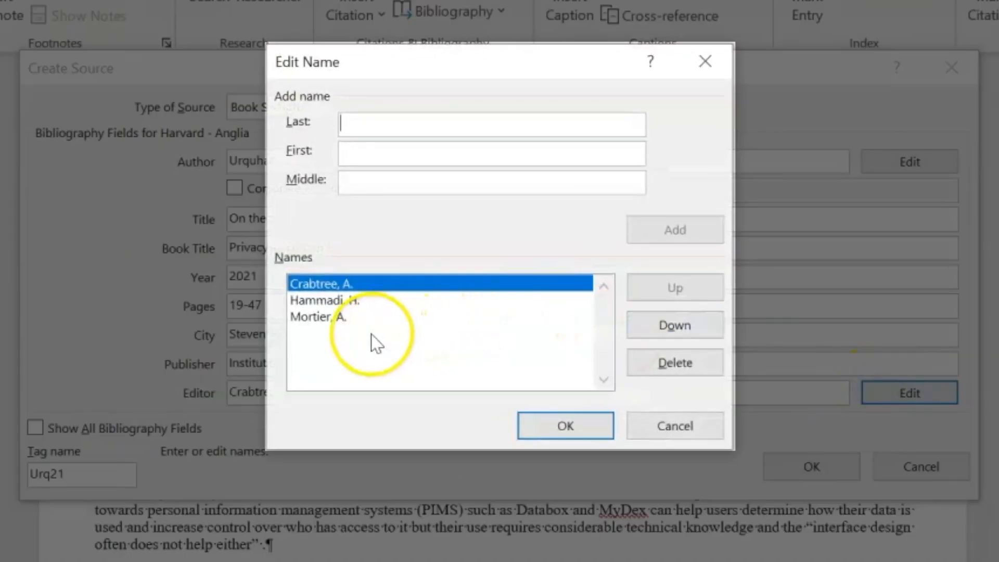
pyautogui.click(336, 318)
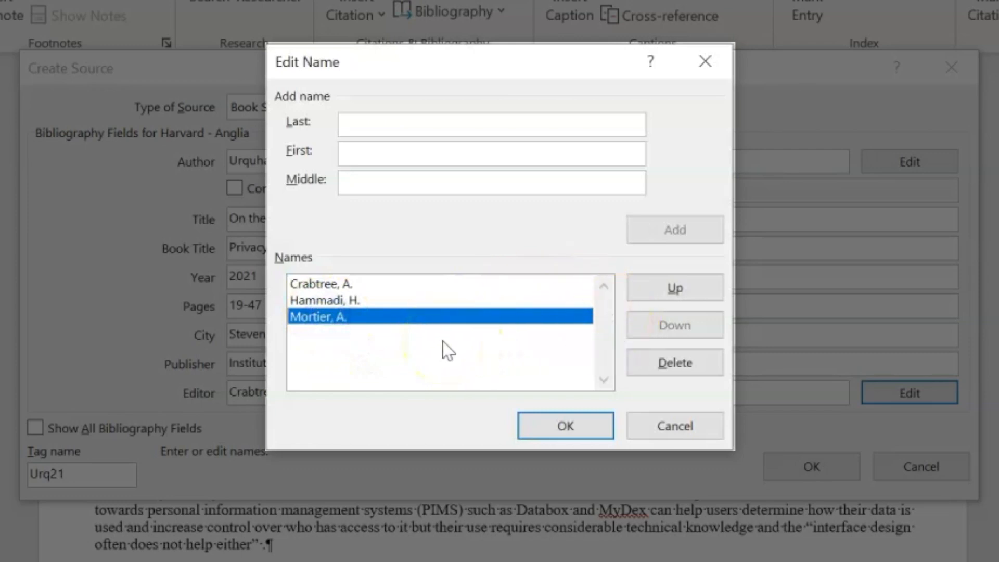
pyautogui.click(417, 341)
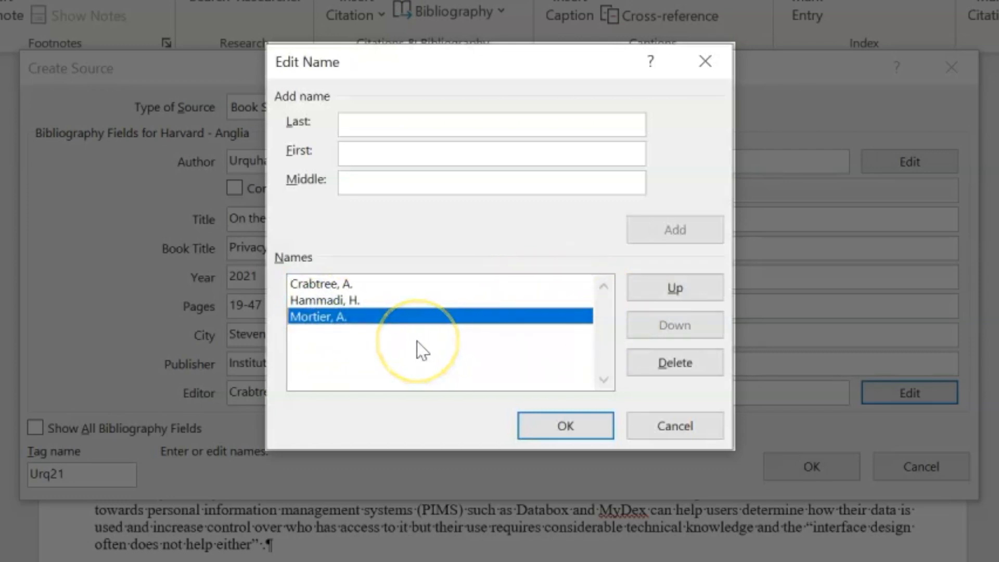
pyautogui.click(554, 421)
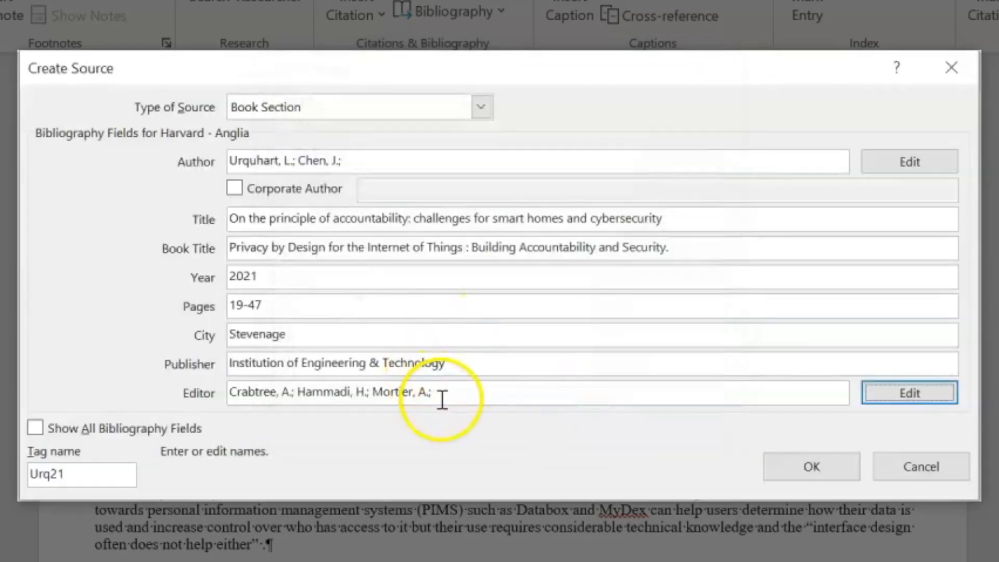
pyautogui.click(423, 390)
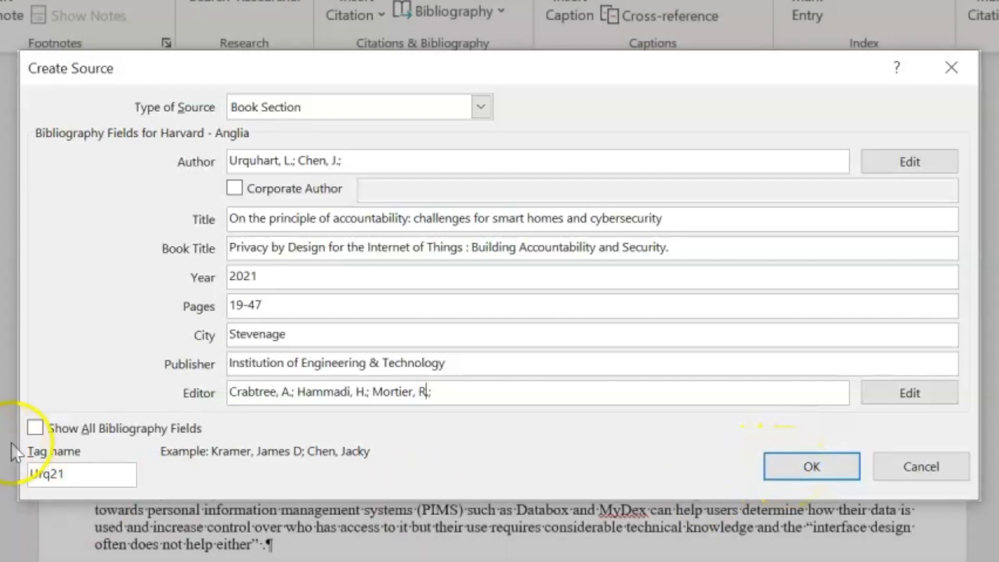
# Reveal all bibliography fields, review them, and save the source to insert (Urquhart & Chen, 2021)
pyautogui.click(35, 429)
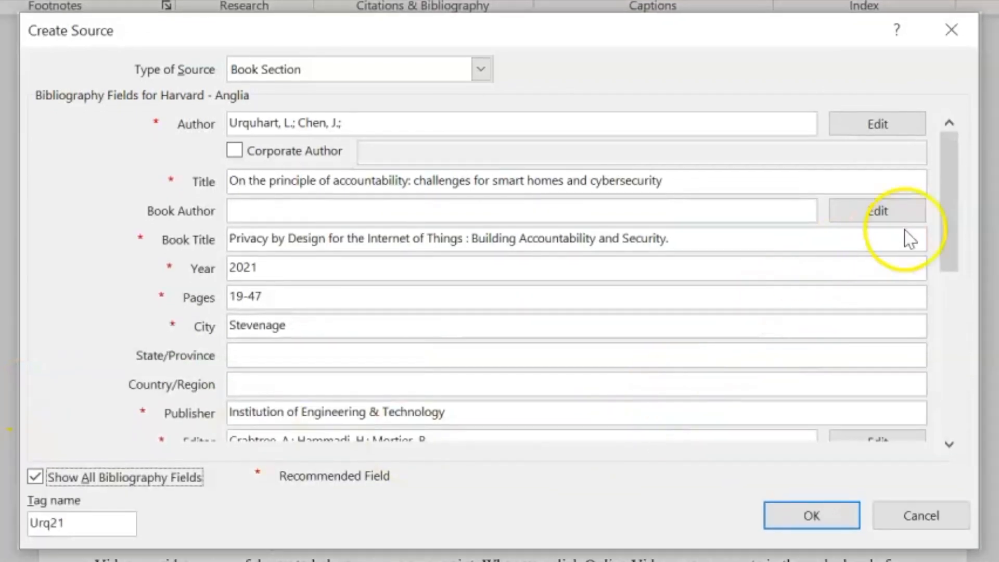
pyautogui.moveTo(947, 201); pyautogui.dragTo(959, 382)
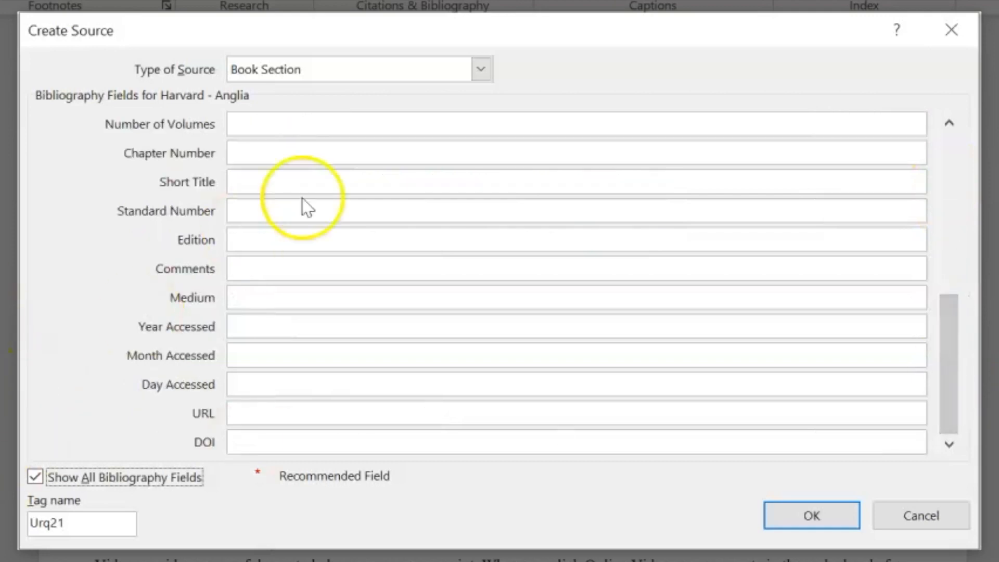
pyautogui.click(787, 514)
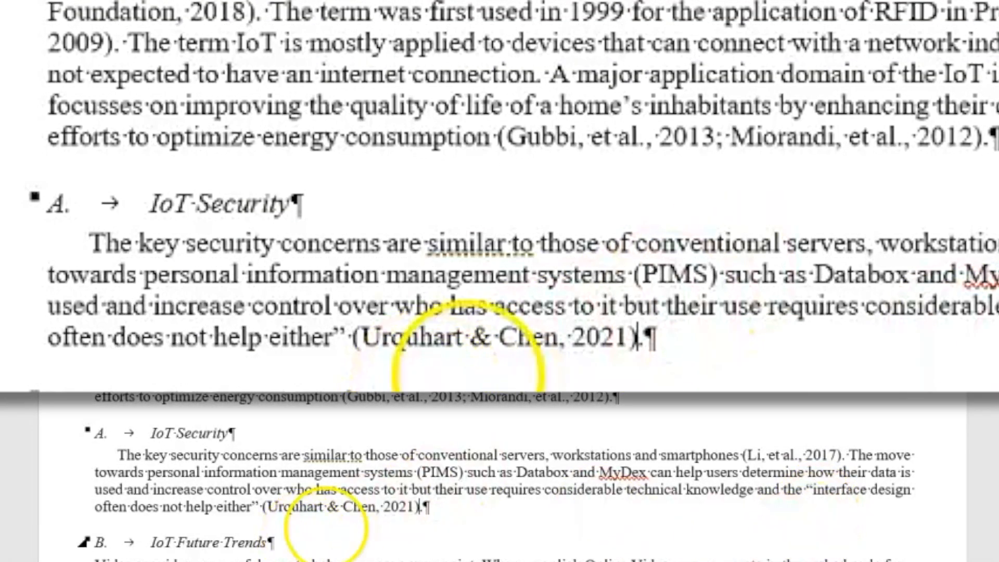
# Add page 34 to the Urquhart & Chen citation
pyautogui.click(314, 507)
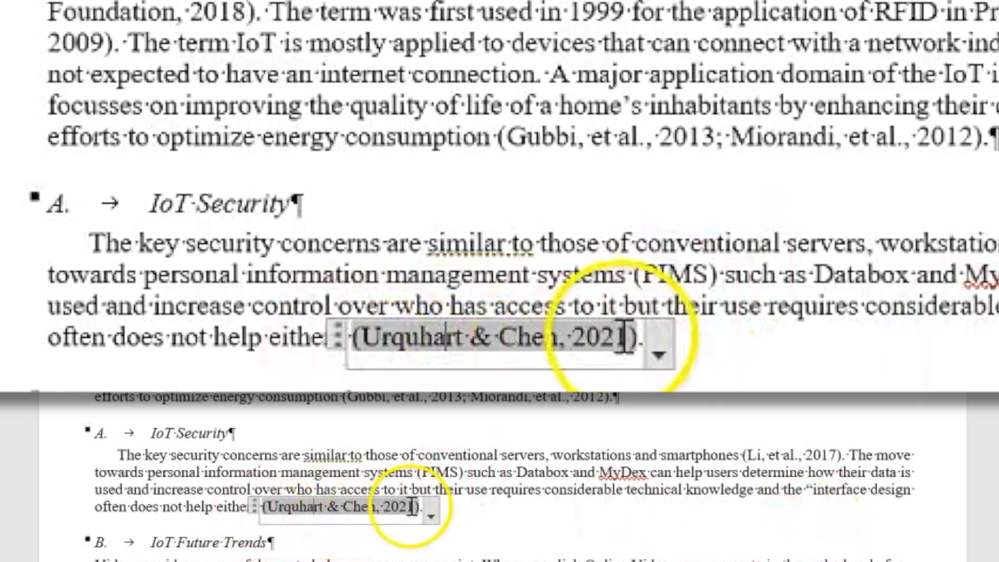
pyautogui.click(253, 506)
pyautogui.click(432, 514)
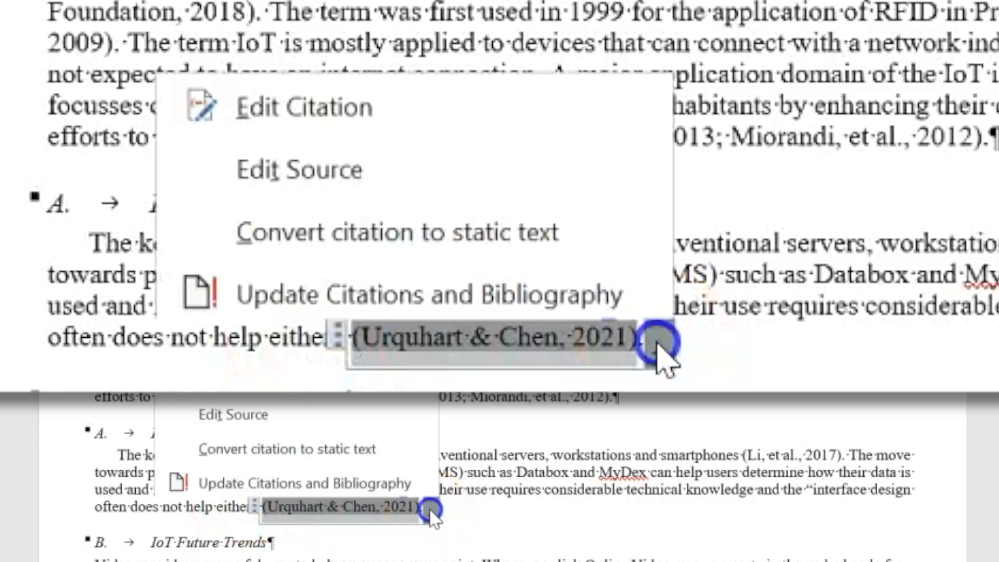
pyautogui.click(249, 383)
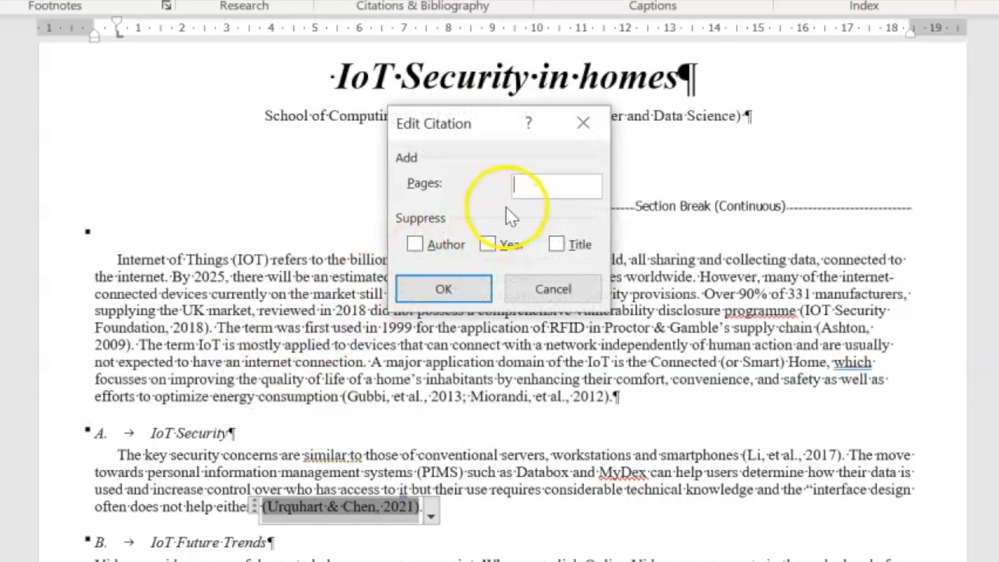
pyautogui.write('34')
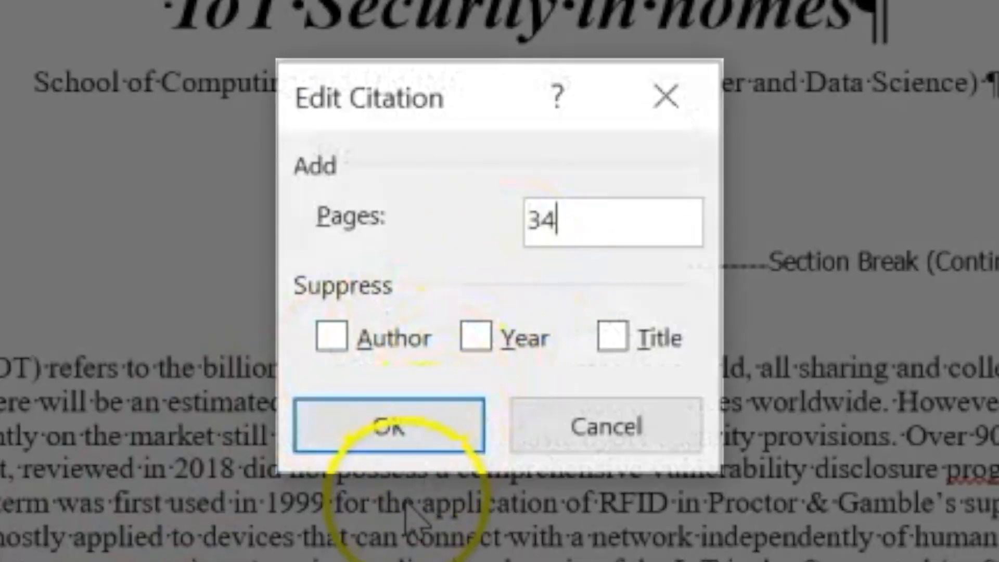
pyautogui.click(399, 436)
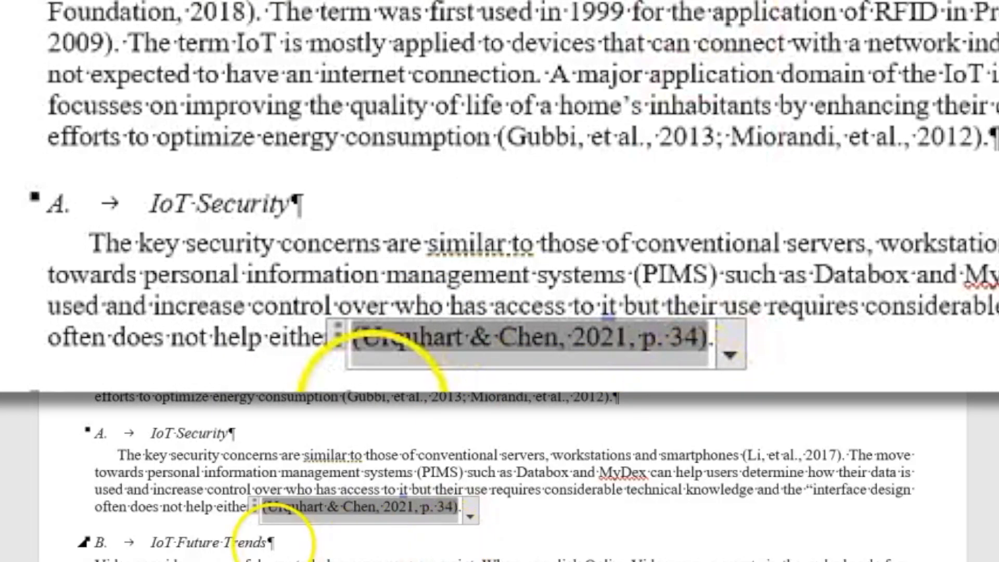
# Convert the citation to static text and replace the ampersand with 'and'
pyautogui.click(252, 504)
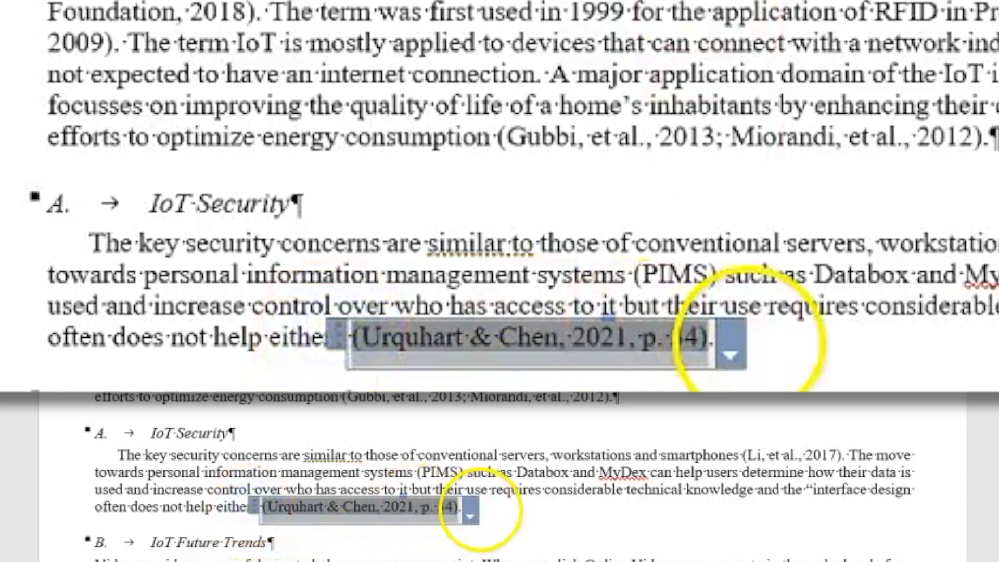
pyautogui.click(470, 515)
pyautogui.click(416, 245)
pyautogui.click(463, 338)
pyautogui.write('and')
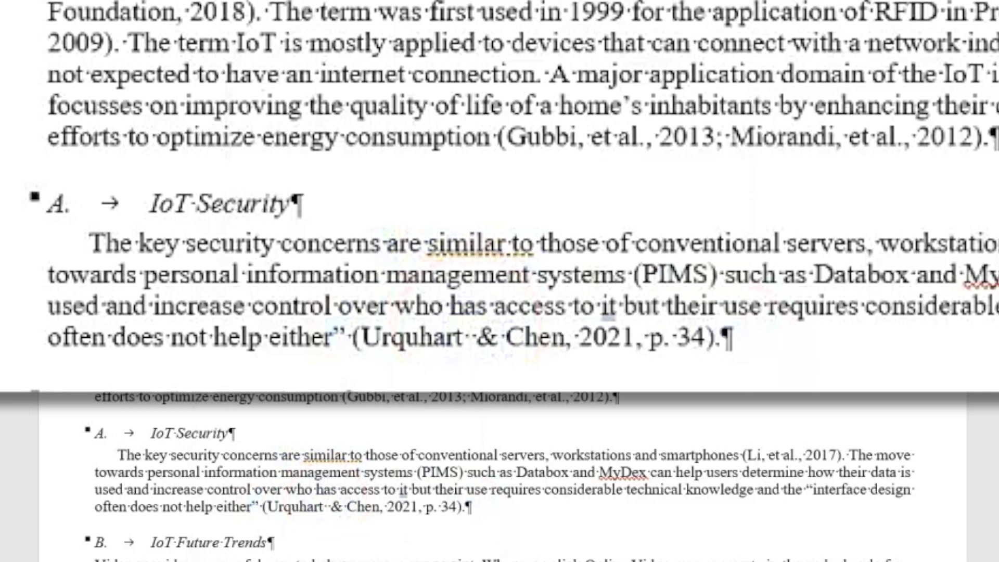
pyautogui.press('Delete')
pyautogui.press('Delete')
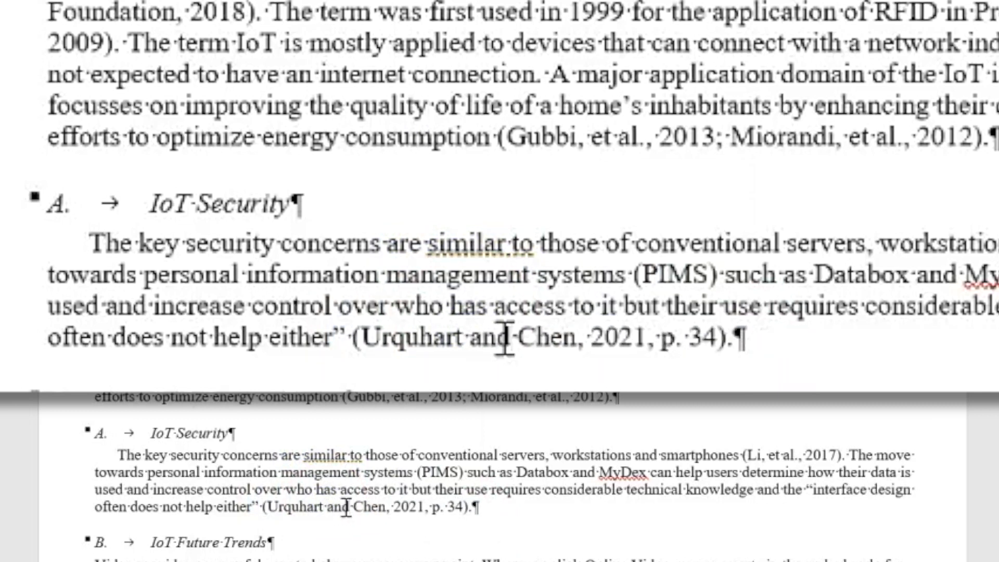
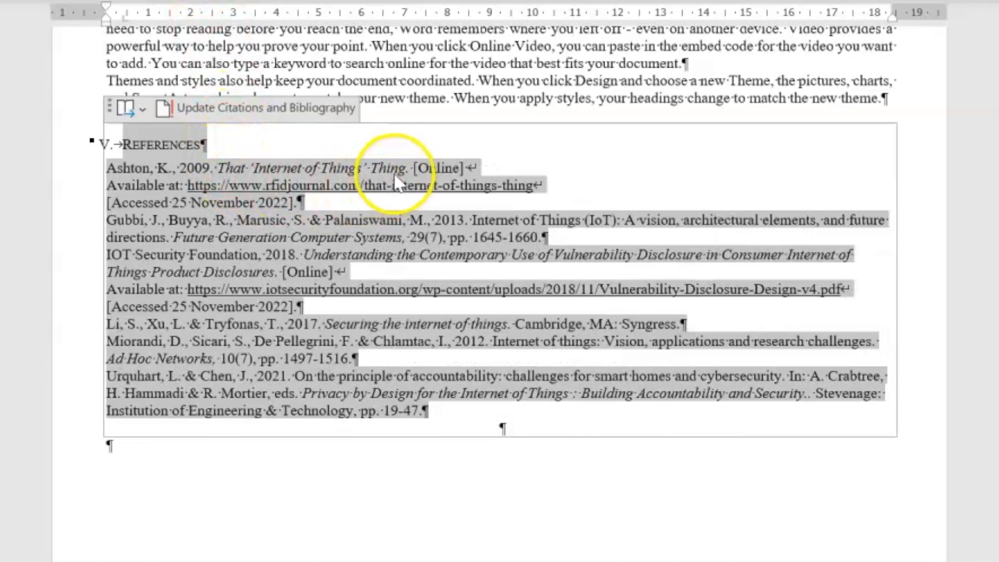
# Bracket the Ashton reference's year as (2009) and remove the full stop after it
pyautogui.click(198, 169)
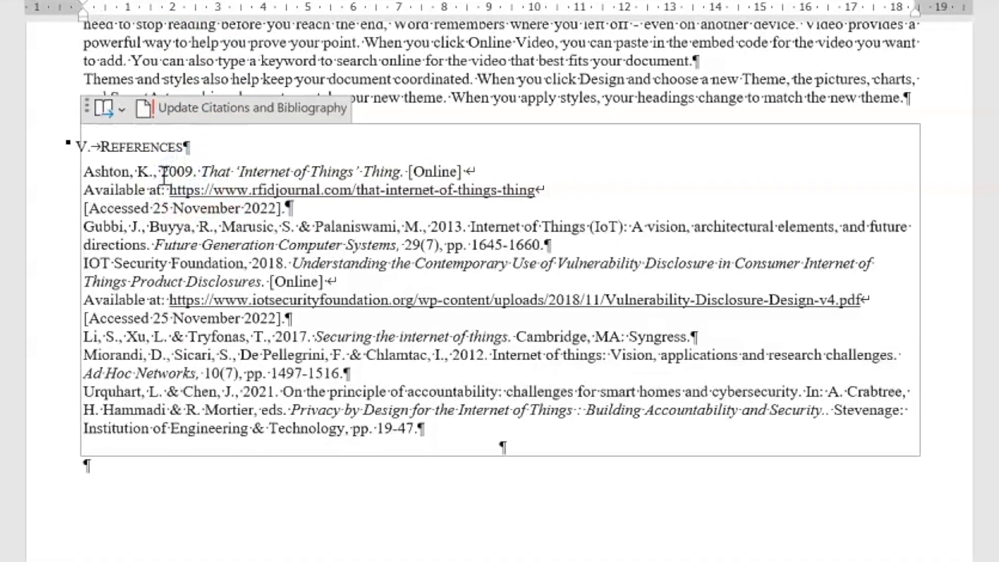
pyautogui.click(169, 172)
pyautogui.write('(')
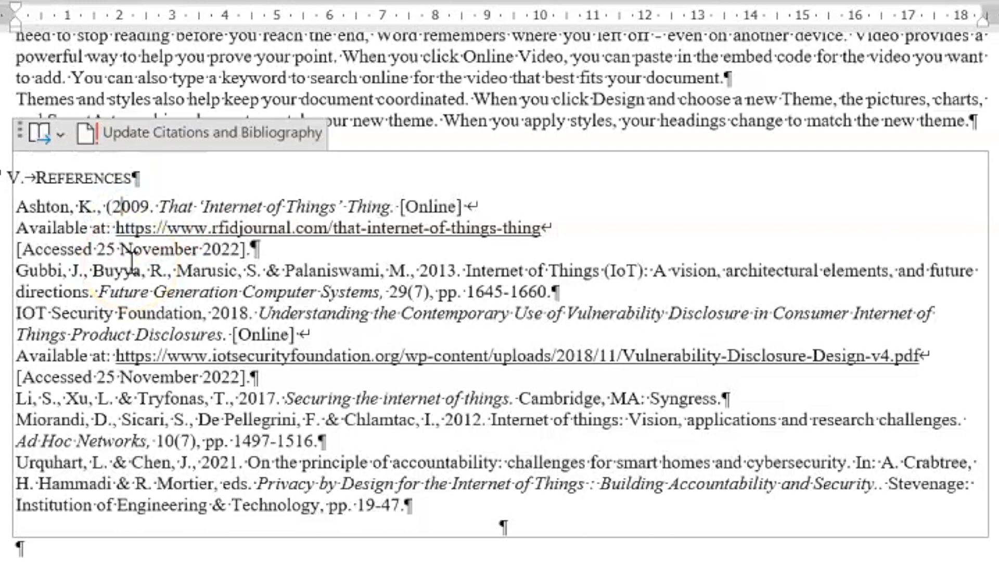
pyautogui.press('Right')
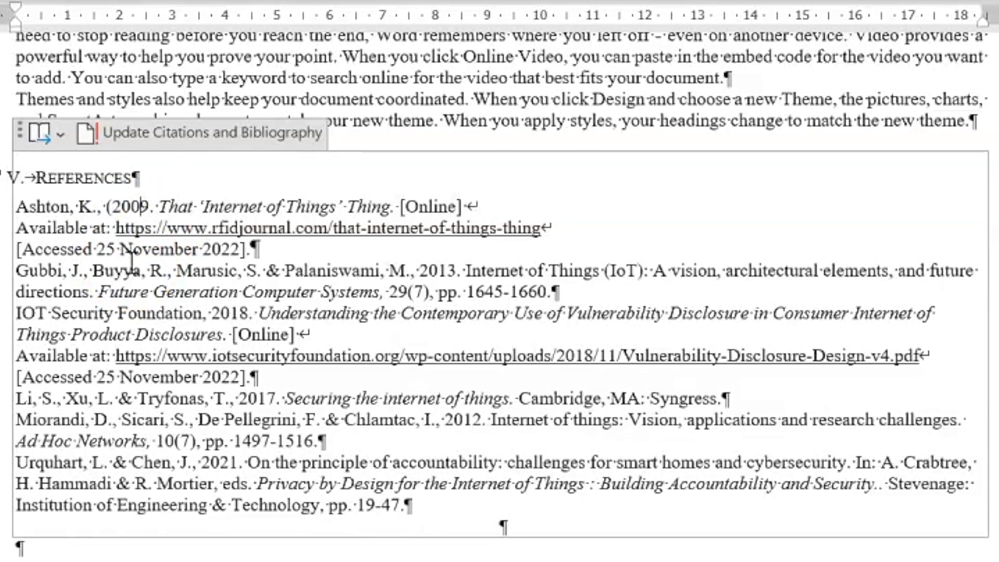
pyautogui.write(')')
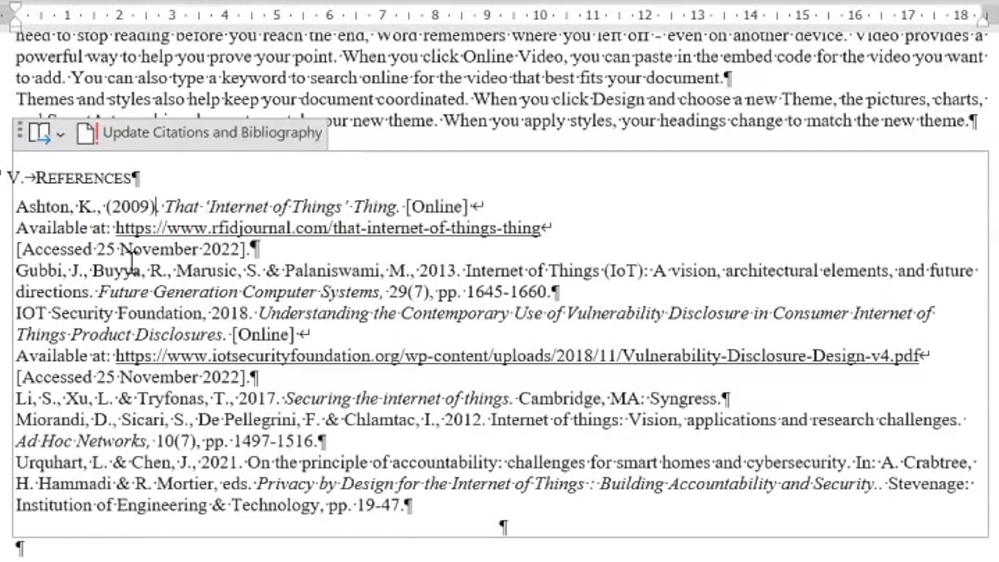
pyautogui.press('Delete')
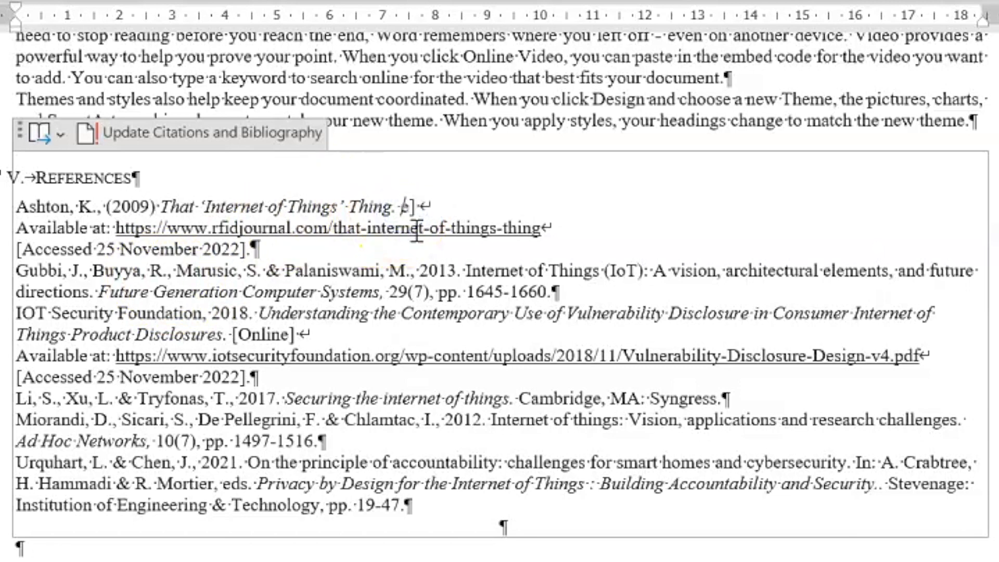
# Join the Ashton entry's lines into one paragraph and give it a hanging indent
pyautogui.press('Delete')
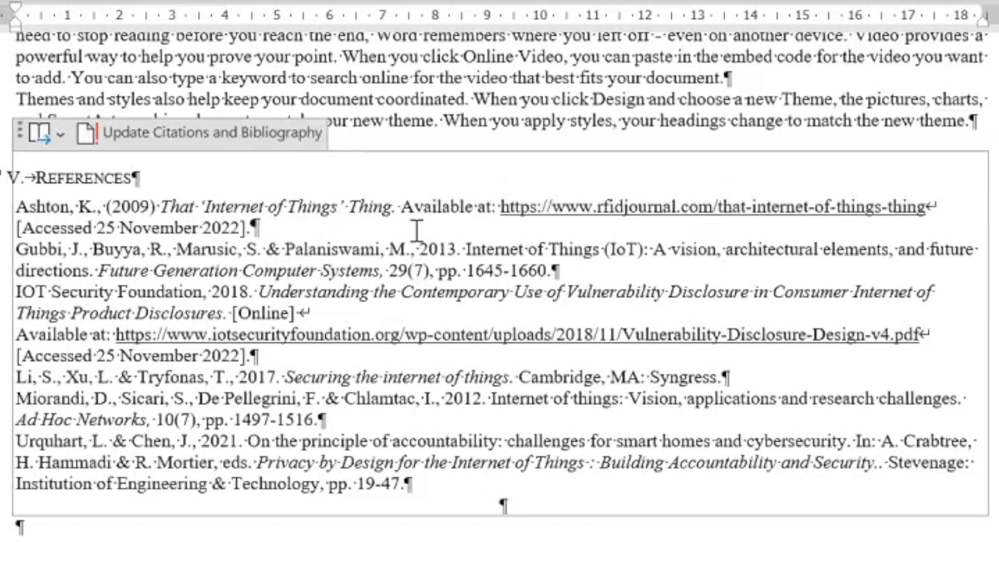
pyautogui.click(927, 207)
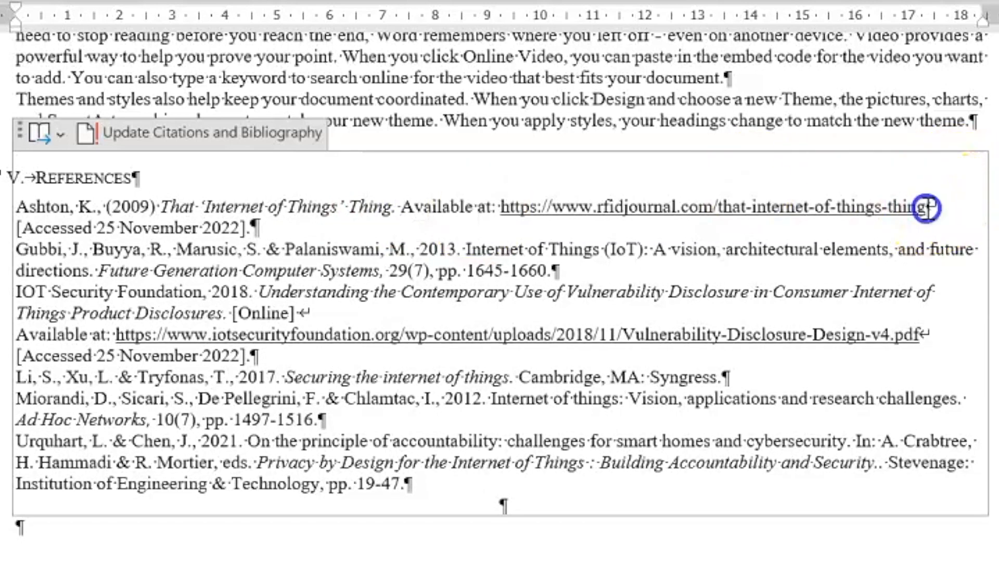
pyautogui.press('Delete')
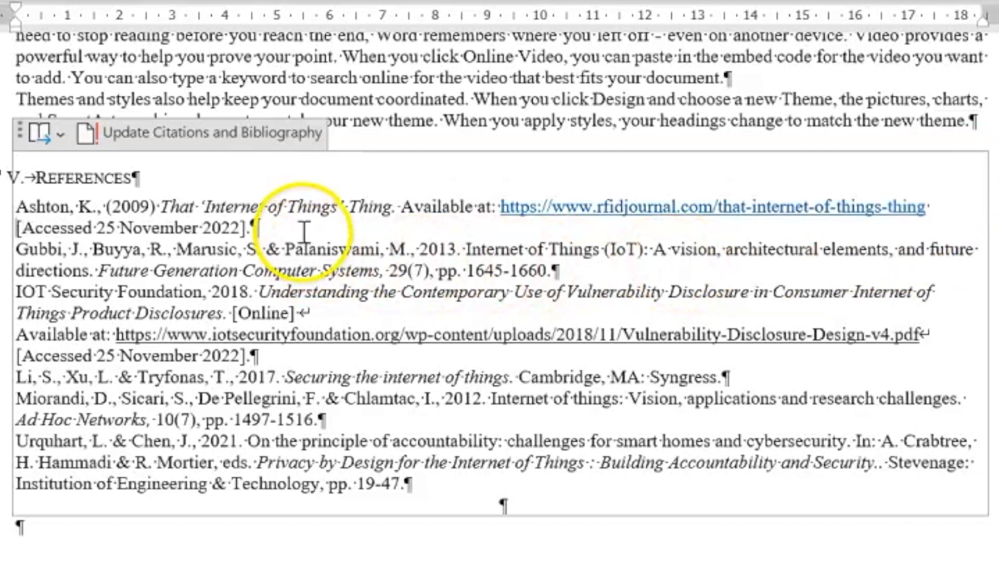
pyautogui.moveTo(251, 228); pyautogui.dragTo(14, 229)
pyautogui.moveTo(16, 24)
pyautogui.mouseDown()
pyautogui.moveTo(100, 21)
pyautogui.moveTo(79, 7)
pyautogui.moveTo(22, 6)
pyautogui.mouseUp()
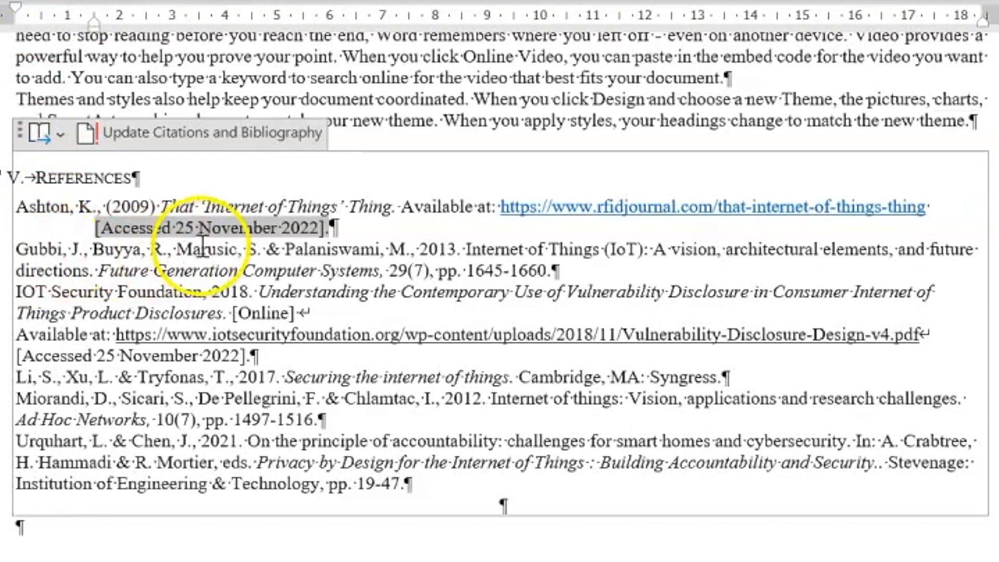
# Replace the ampersand in the Gubbi reference's authors with 'and'
pyautogui.click(267, 248)
pyautogui.write('and')
pyautogui.press('Delete')
pyautogui.press('Delete')
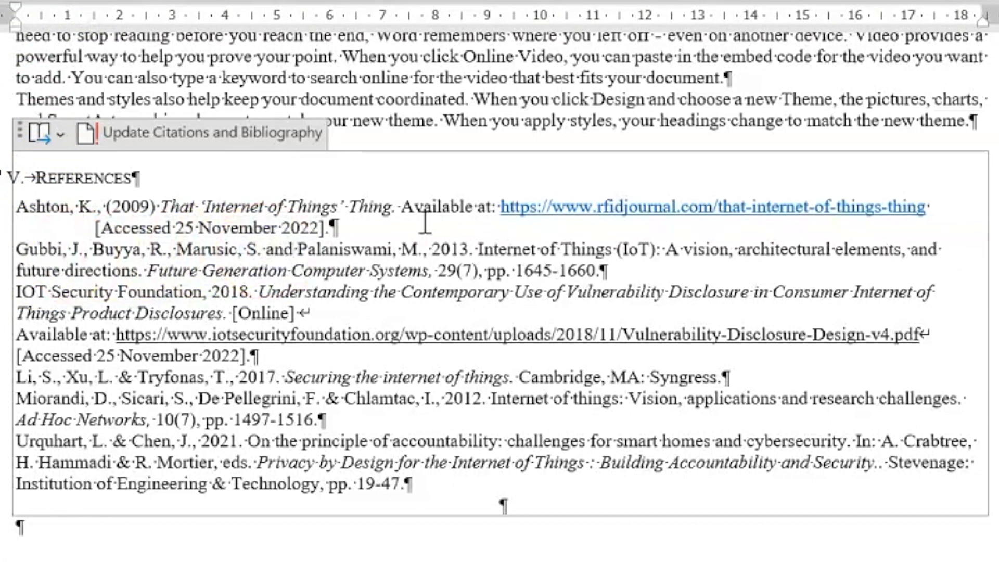
# Bracket Gubbi's year as (2013) without the full stop, and give the entry a hanging indent
pyautogui.click(424, 252)
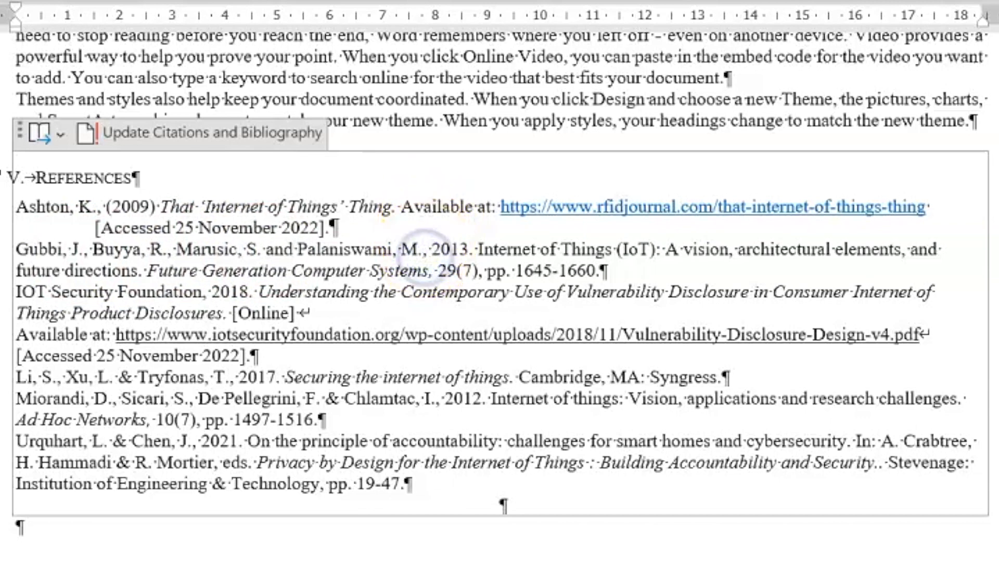
pyautogui.press('Delete')
pyautogui.press('Delete')
pyautogui.write('(IoT')
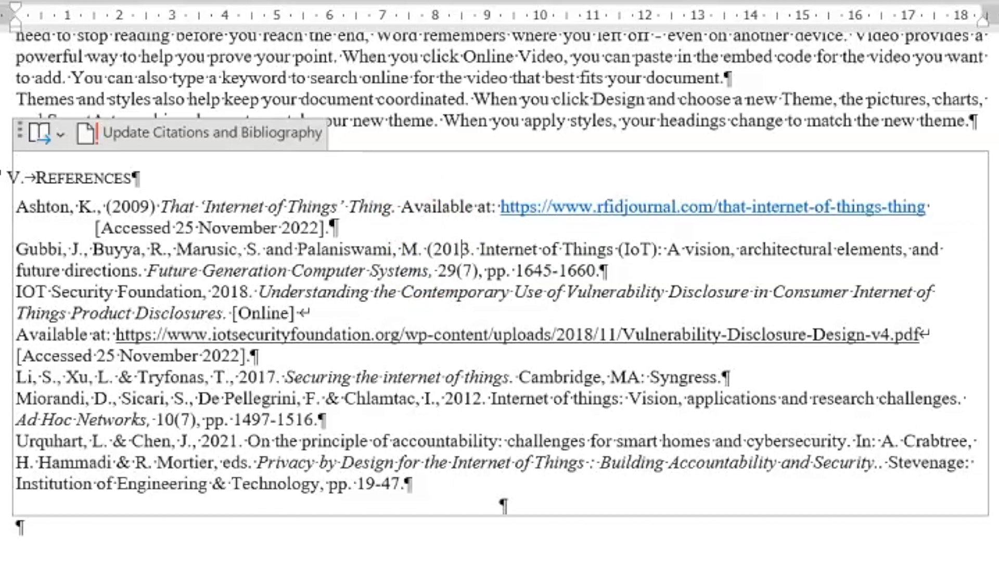
pyautogui.write(')')
pyautogui.press('Delete')
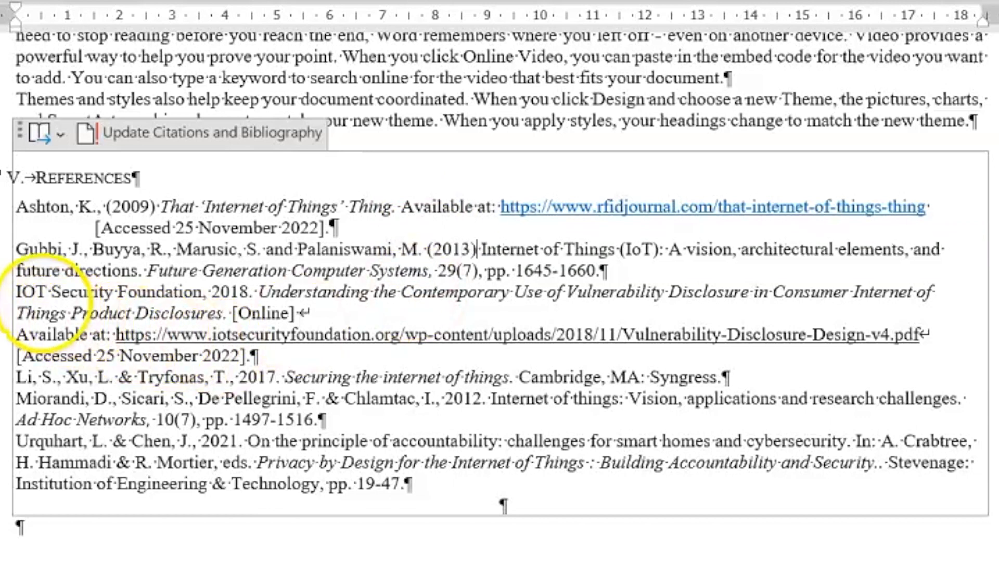
pyautogui.moveTo(25, 273); pyautogui.dragTo(612, 275)
pyautogui.moveTo(16, 24)
pyautogui.mouseDown()
pyautogui.moveTo(89, 20)
pyautogui.moveTo(94, 10)
pyautogui.moveTo(16, 11)
pyautogui.mouseUp()
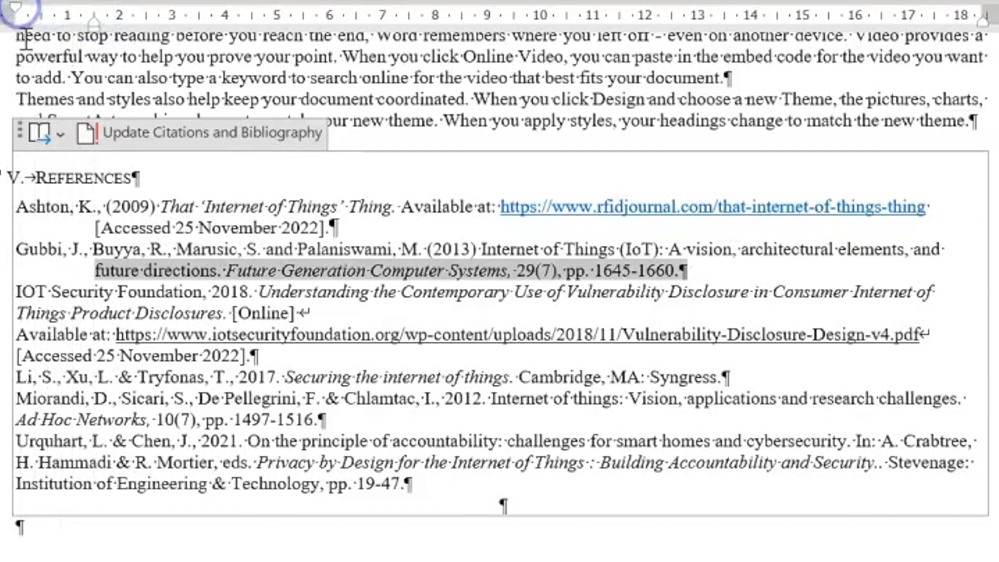
# Bracket the IOT Security Foundation's year as (2018), removing the comma and full stop
pyautogui.click(207, 293)
pyautogui.press('BackSpace')
pyautogui.write('(')
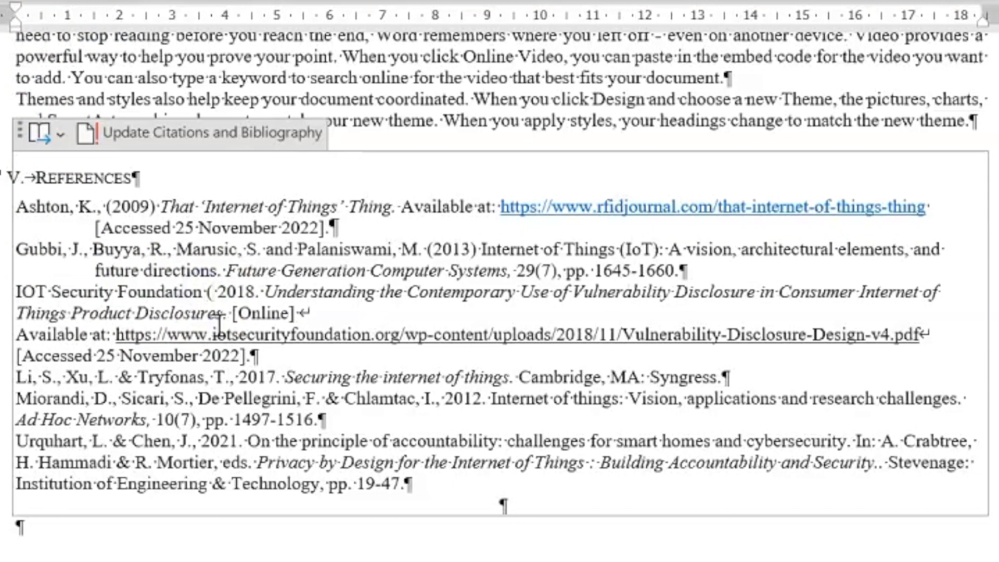
pyautogui.press('Delete')
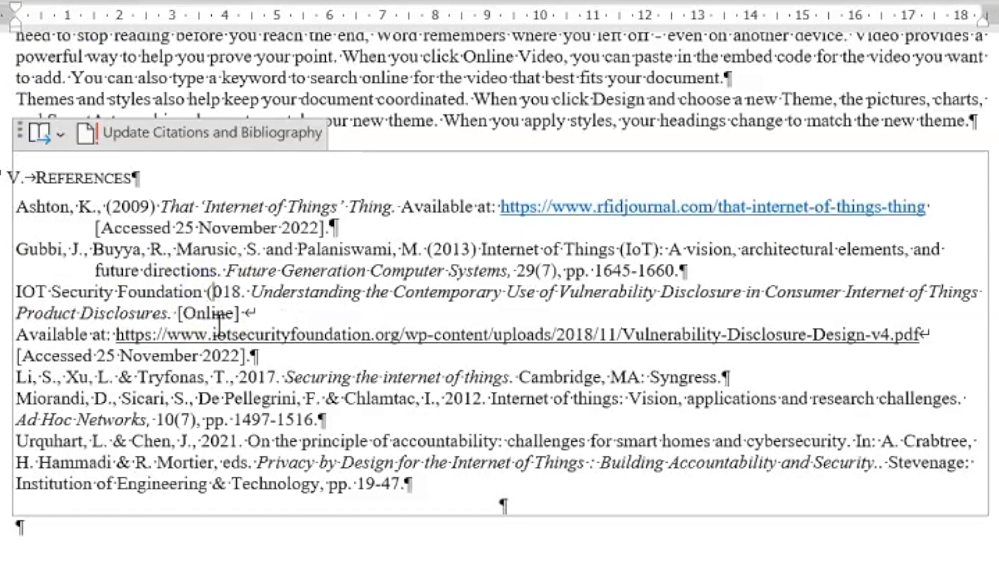
pyautogui.write('2018')
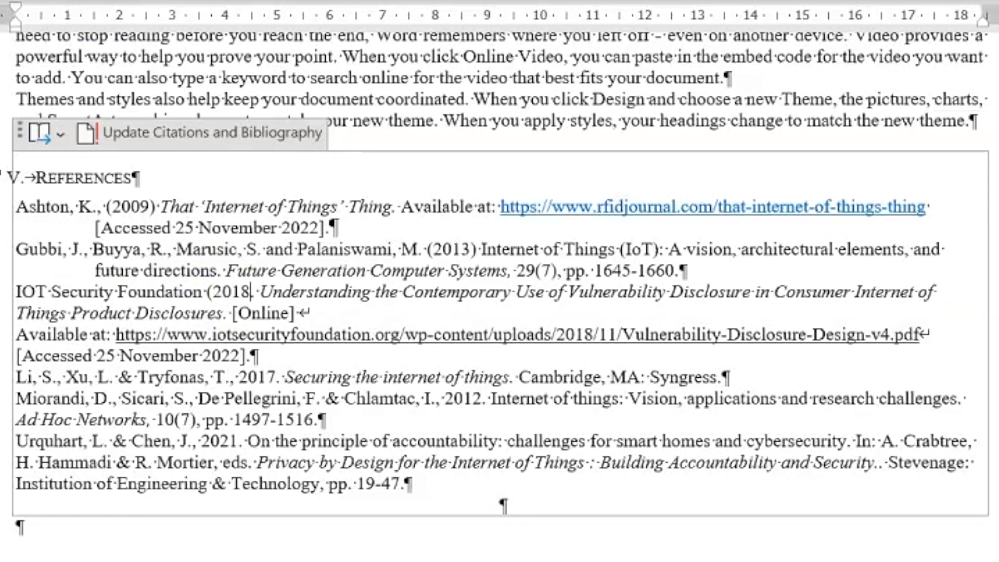
pyautogui.write(')')
pyautogui.press('Delete')
# Remove the [Online] tag and join the link and Accessed date into one paragraph
pyautogui.click(227, 333)
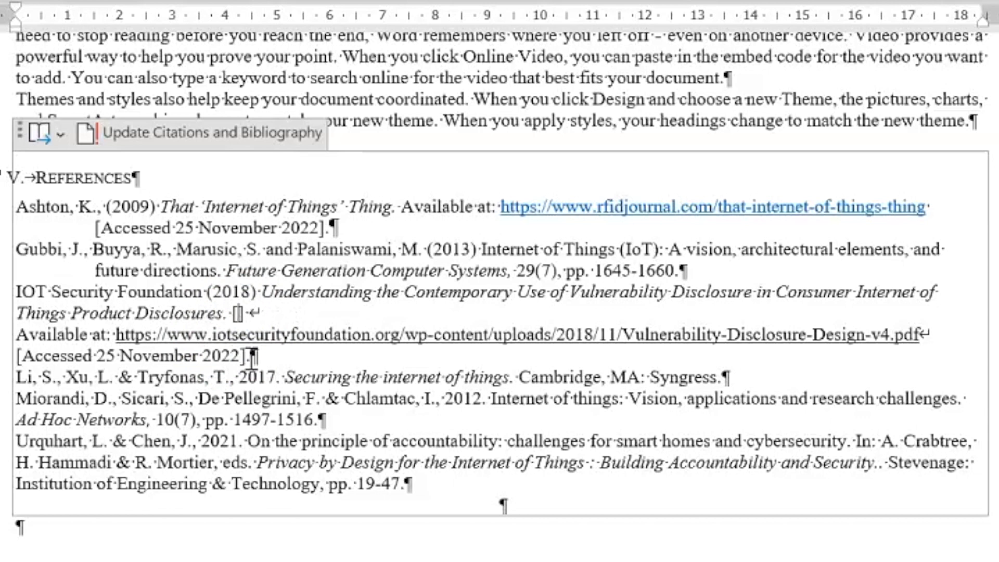
pyautogui.press('Delete')
pyautogui.press('Delete')
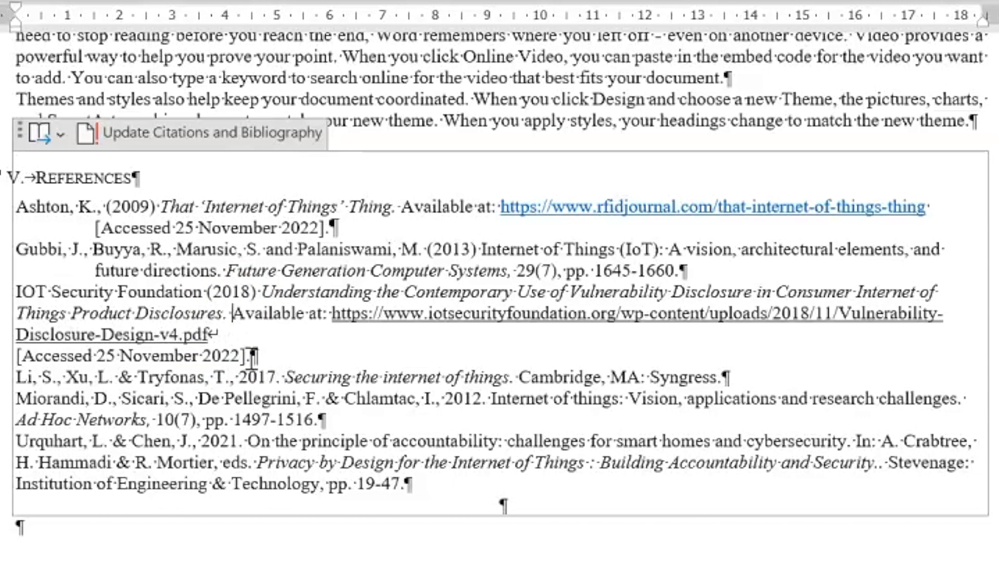
pyautogui.click(240, 338)
pyautogui.press('Delete')
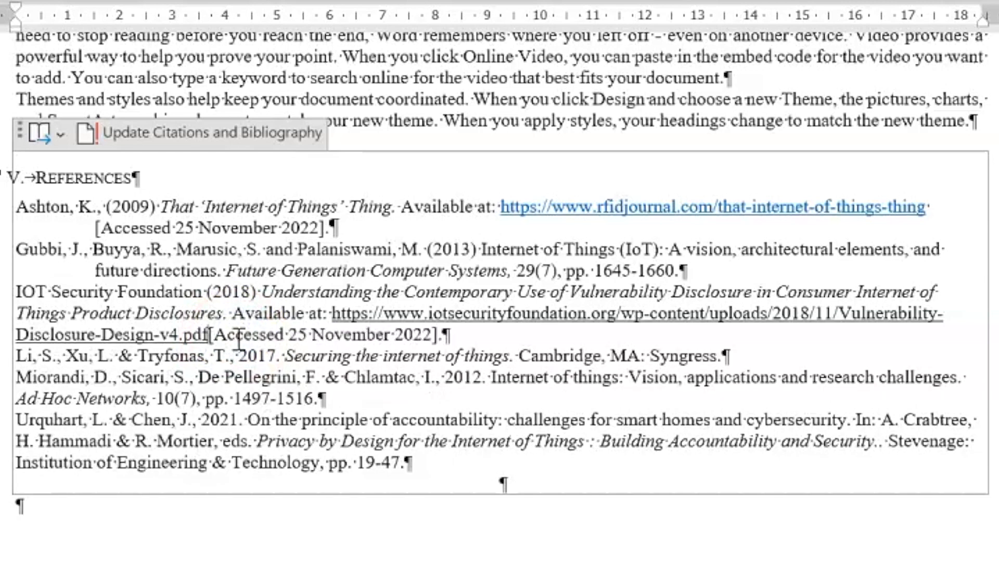
# Give the IOT Security Foundation entry a hanging indent
pyautogui.click(459, 338)
pyautogui.moveTo(460, 339); pyautogui.dragTo(36, 312)
pyautogui.moveTo(19, 22)
pyautogui.mouseDown()
pyautogui.moveTo(93, 22)
pyautogui.moveTo(93, 13)
pyautogui.moveTo(20, 10)
pyautogui.mouseUp()
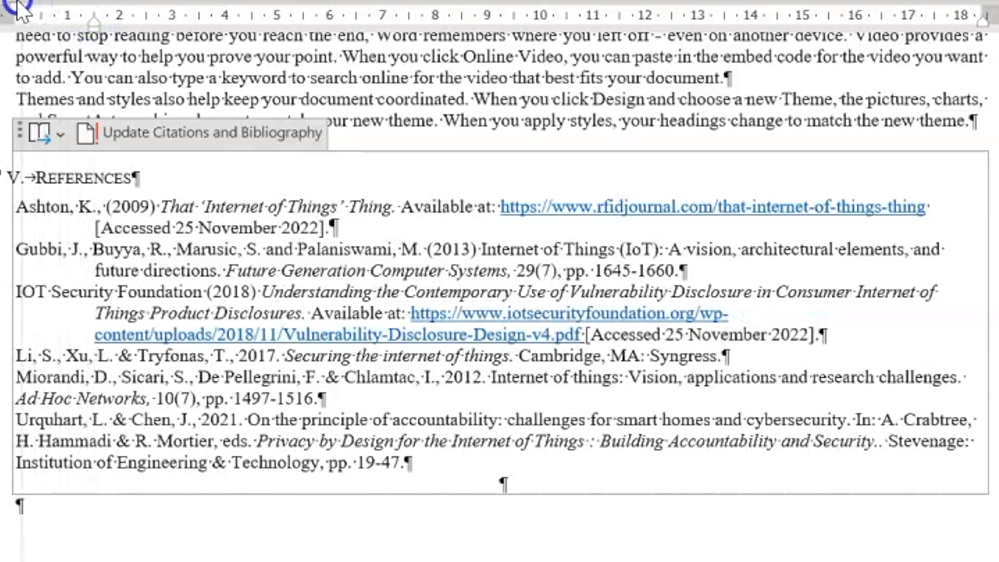
# In the Li reference, replace & with 'and' and bracket the year as (2017)
pyautogui.click(117, 359)
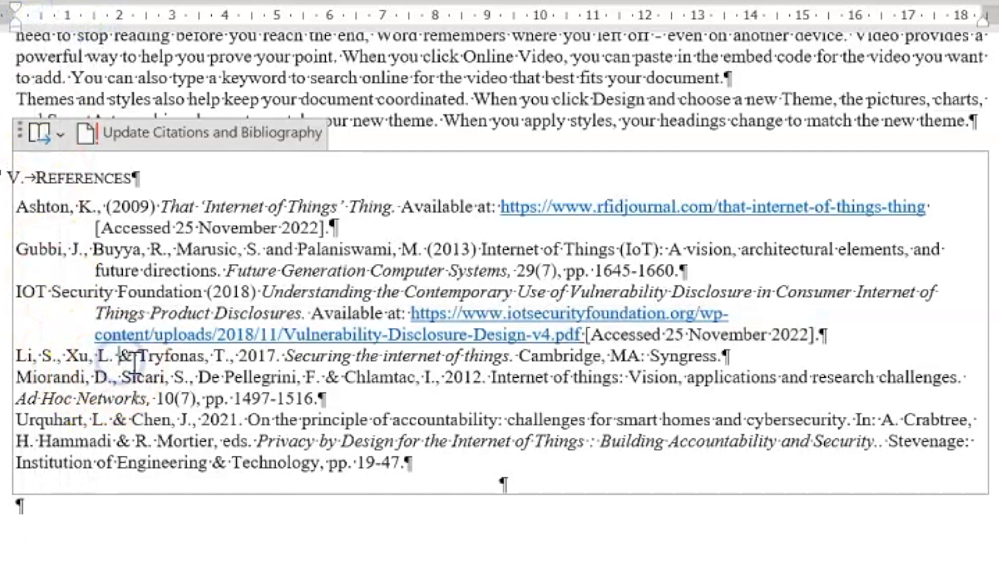
pyautogui.write('and')
pyautogui.press('Delete')
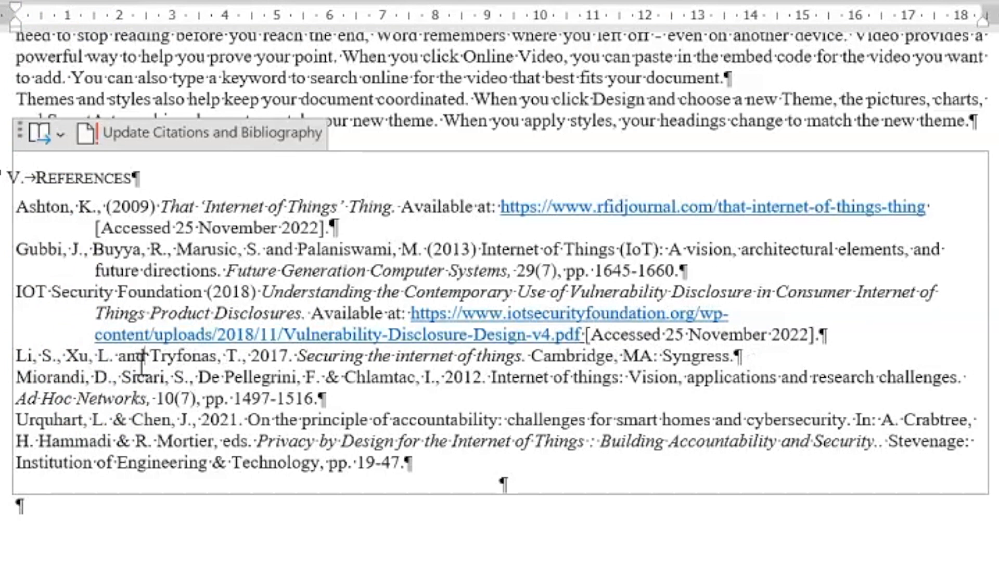
pyautogui.click(244, 361)
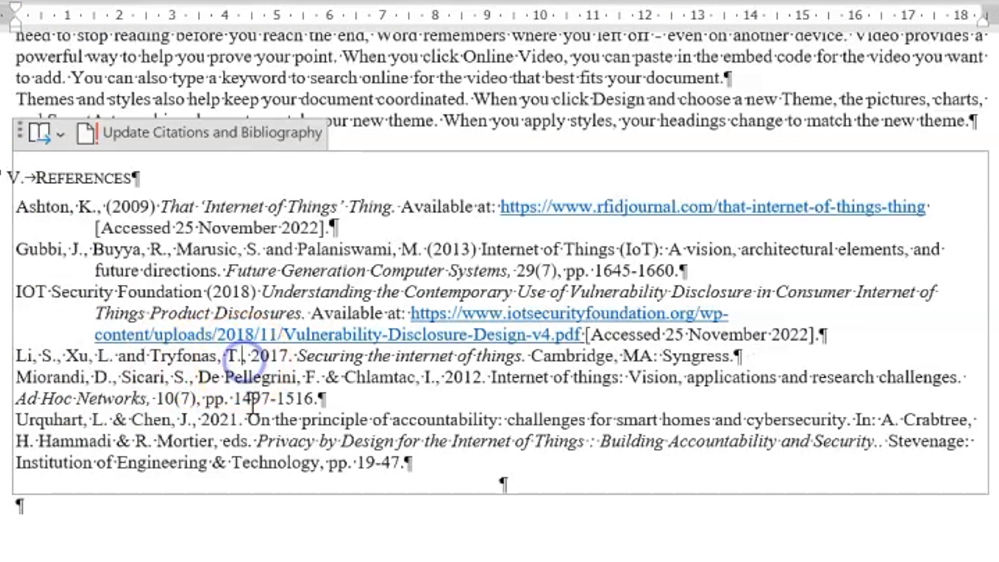
pyautogui.press('BackSpace')
pyautogui.press('Right')
pyautogui.write('(')
pyautogui.press('Delete')
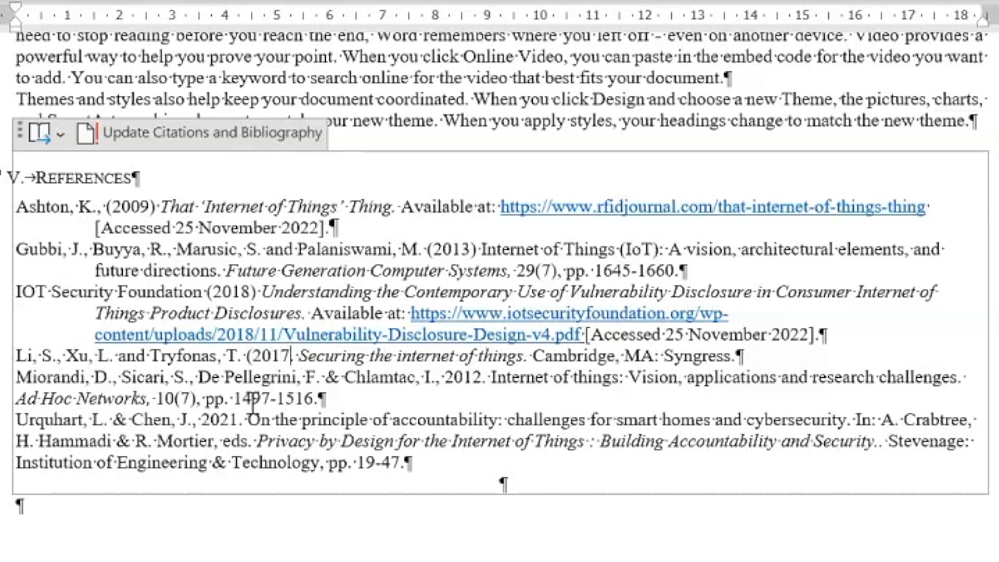
pyautogui.press('Right')
pyautogui.press('Right')
pyautogui.press('Right')
pyautogui.press('Right')
pyautogui.press('Delete')
pyautogui.write(')')
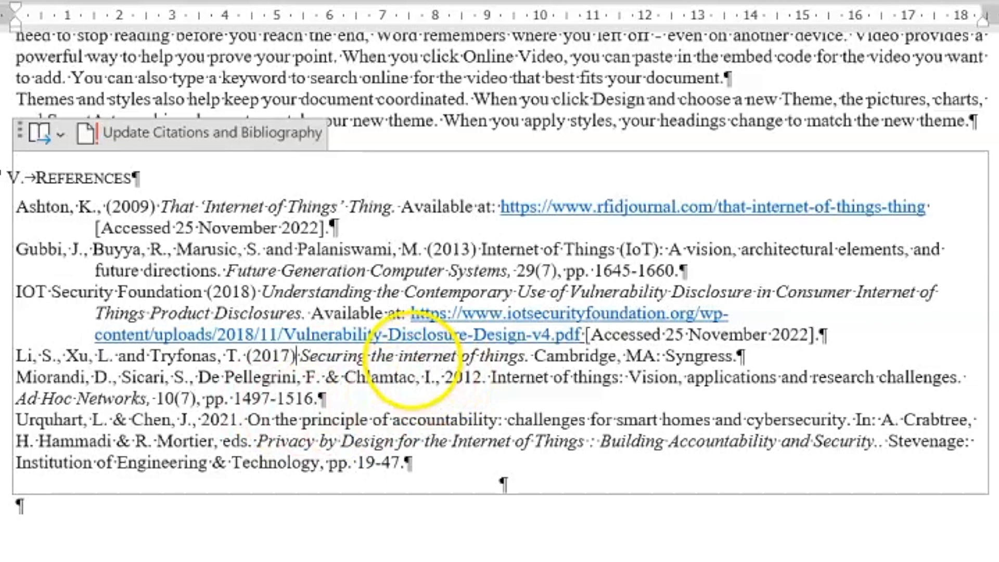
# Capitalise 'Internet of Things' in the Li reference's title
pyautogui.click(399, 356)
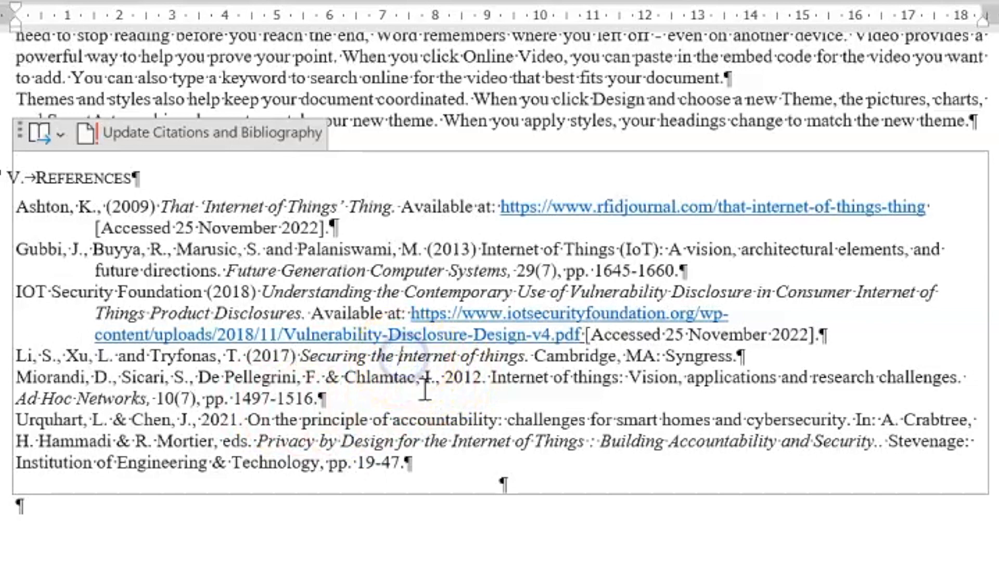
pyautogui.press('Delete')
pyautogui.write('I')
pyautogui.press('Delete')
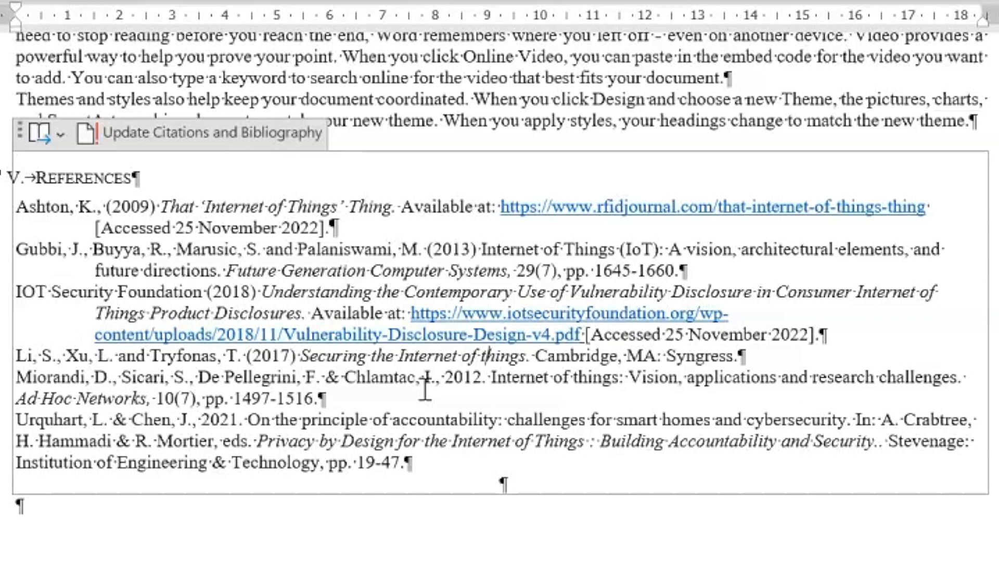
pyautogui.write('T')
pyautogui.press('Delete')
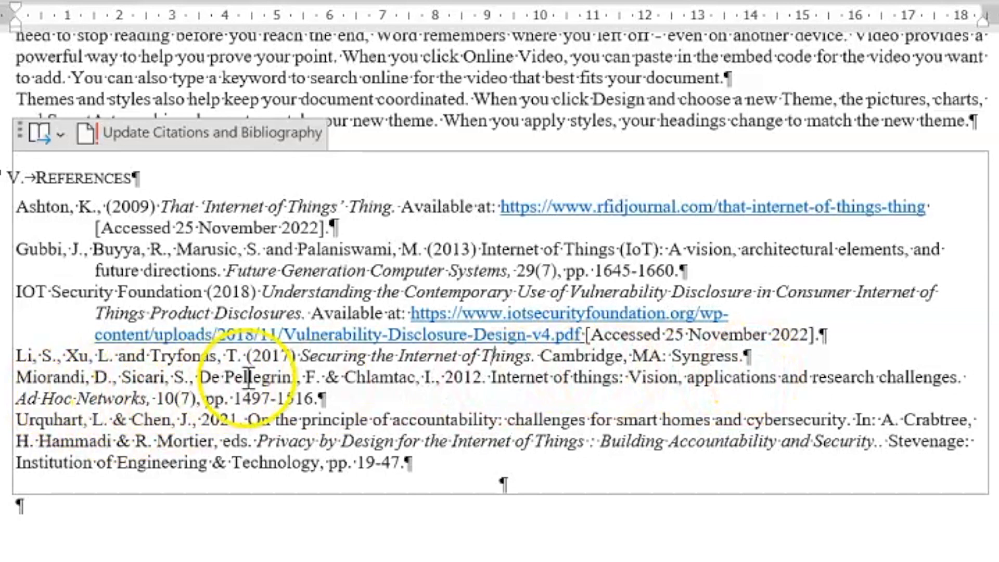
# In the Miorandi reference, change '& Chlamtac' to 'and Chlamtac' and bracket the year as (2012)
pyautogui.click(326, 386)
pyautogui.write('and')
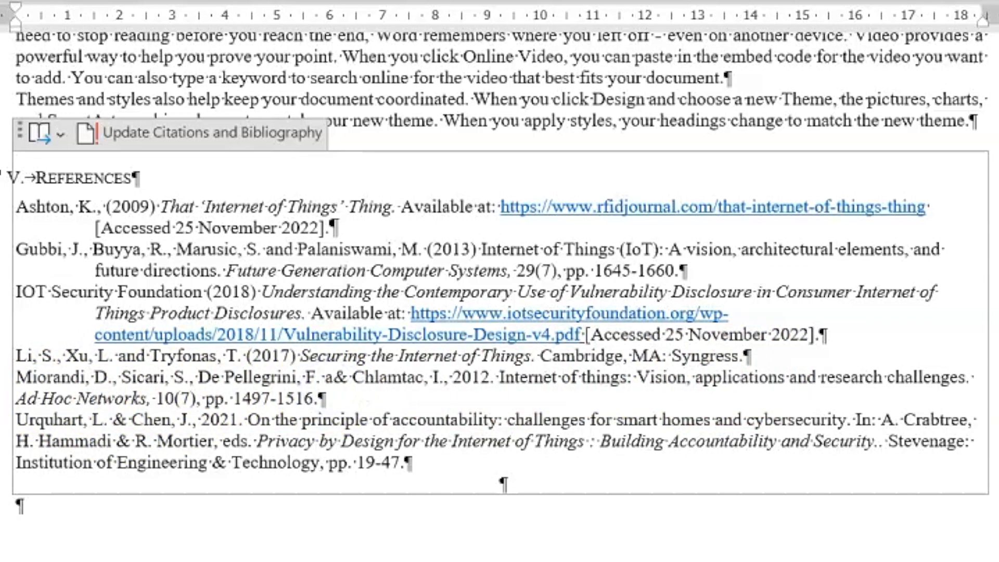
pyautogui.press('Delete')
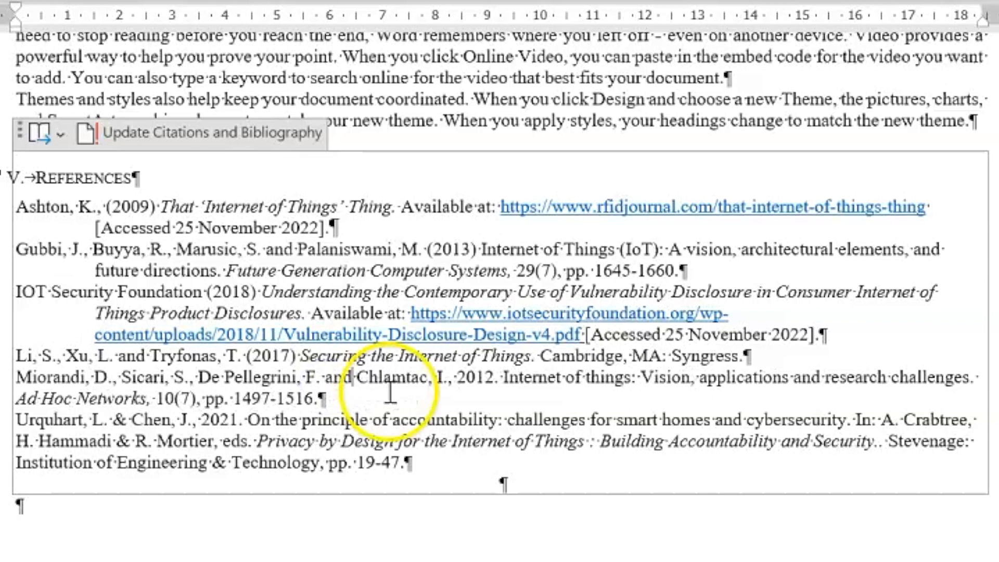
pyautogui.click(452, 380)
pyautogui.press('BackSpace')
pyautogui.write('10(7')
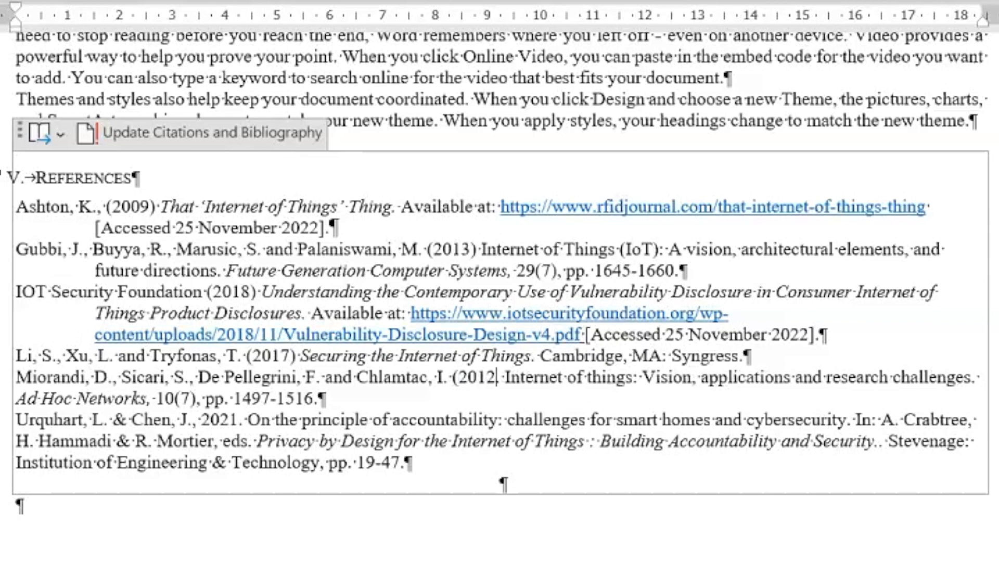
pyautogui.write(')')
pyautogui.press('Delete')
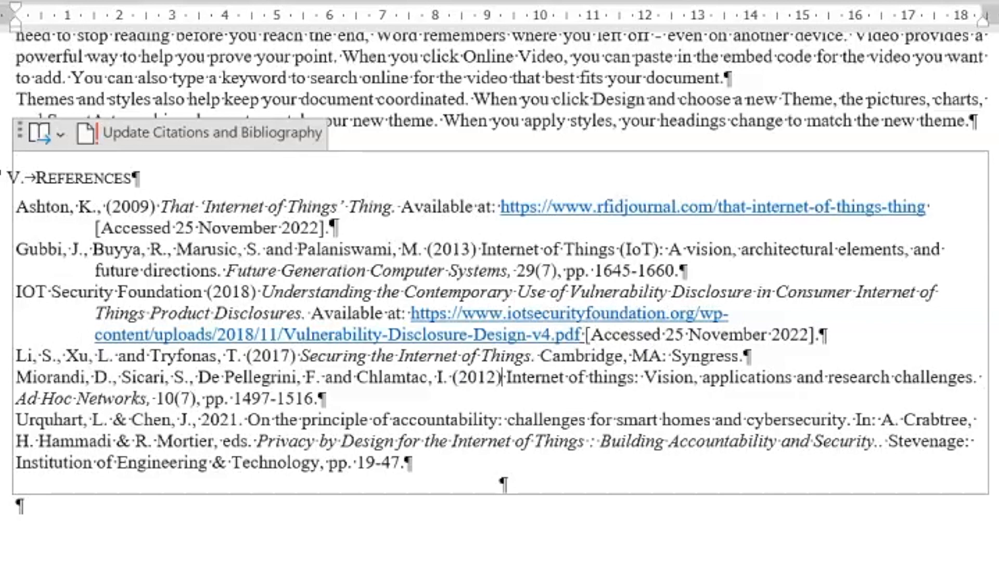
# Change 'Vision' to lowercase 'vision' in the Miorandi title
pyautogui.click(646, 378)
pyautogui.write('v')
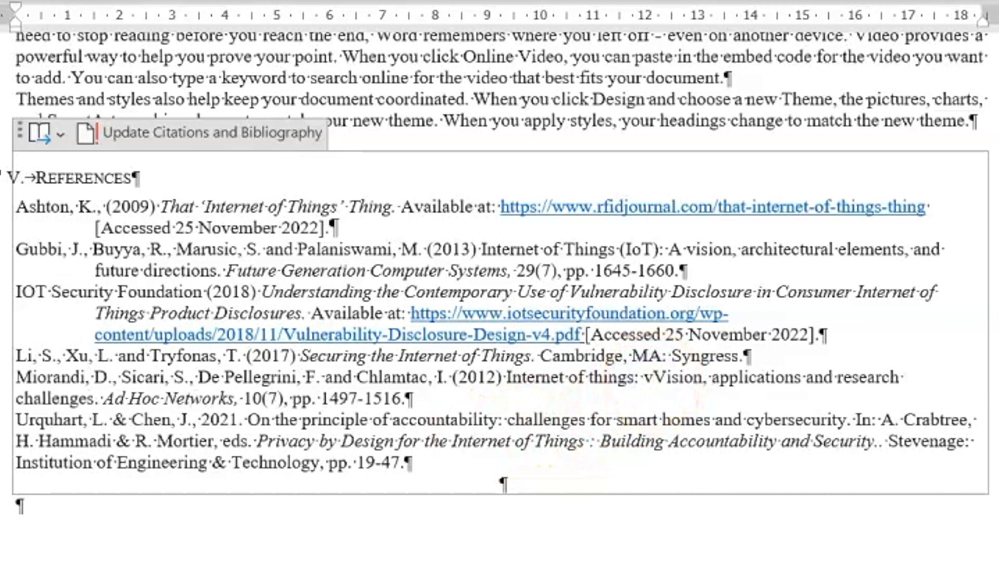
pyautogui.press('Delete')
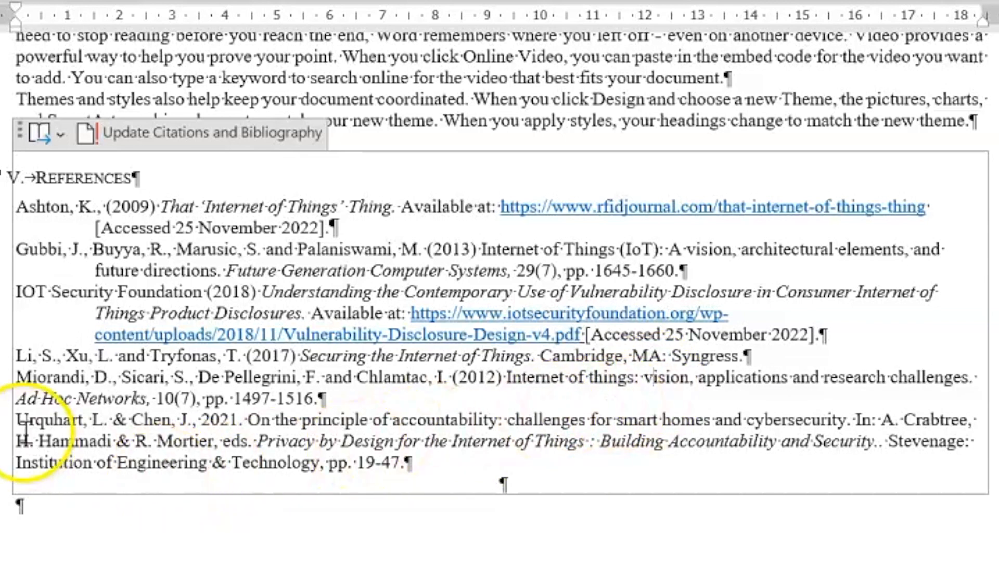
# Give the Miorandi entry a hanging indent and change Urquhart's '& Chen' to 'and Chen'
pyautogui.moveTo(335, 401); pyautogui.dragTo(17, 401)
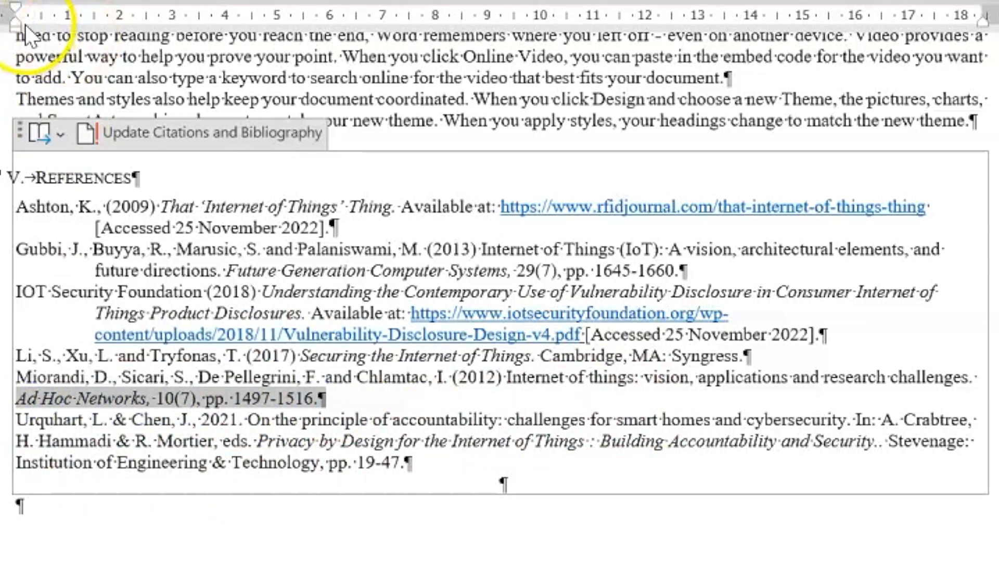
pyautogui.moveTo(15, 24)
pyautogui.mouseDown()
pyautogui.moveTo(93, 25)
pyautogui.moveTo(93, 6)
pyautogui.moveTo(16, 8)
pyautogui.mouseUp()
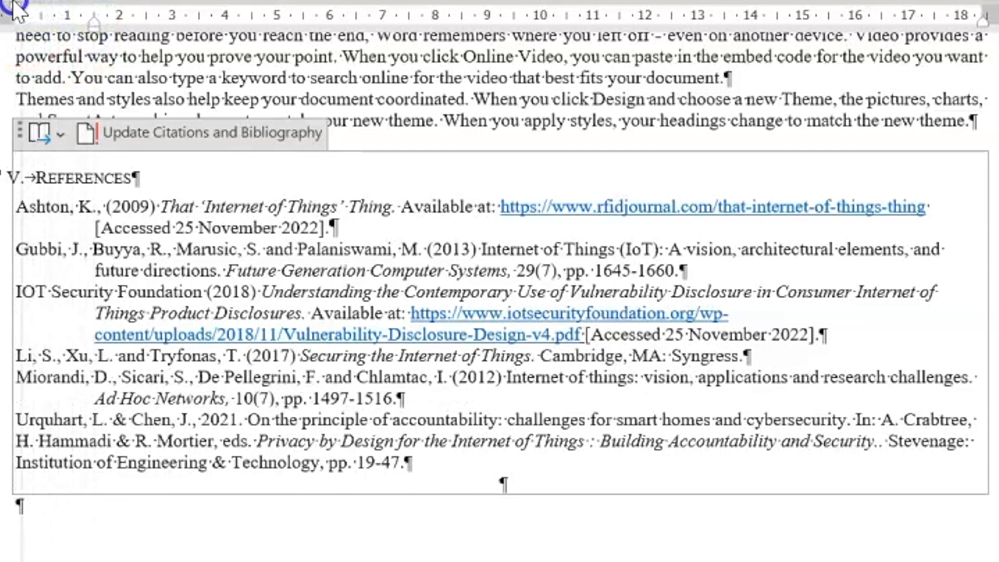
pyautogui.click(118, 424)
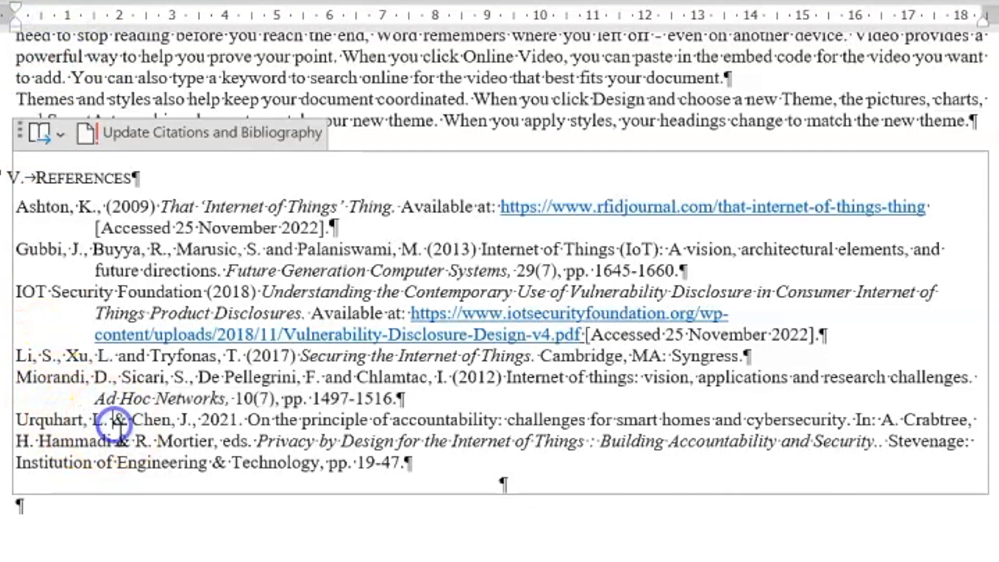
pyautogui.press('BackSpace')
pyautogui.write('and')
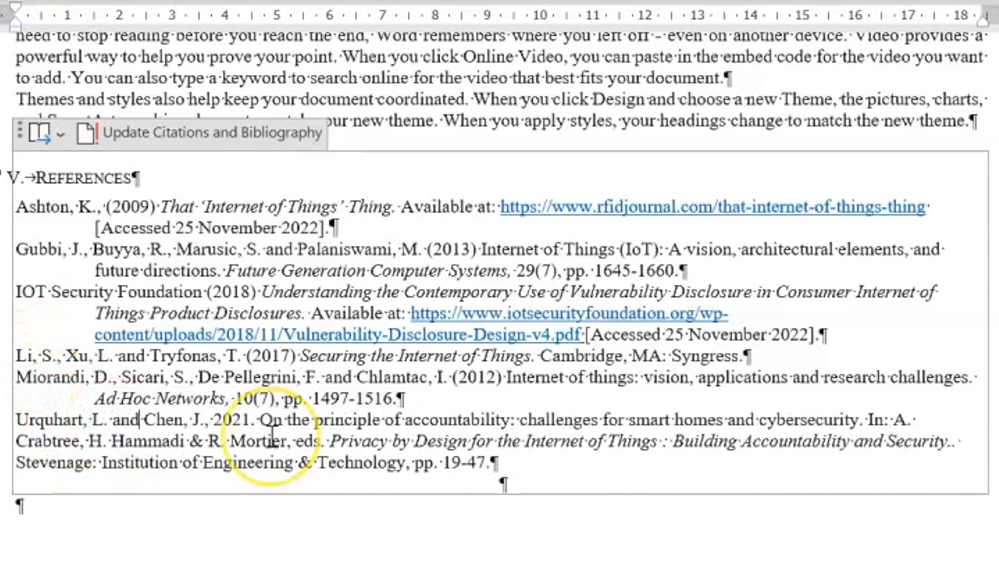
# Bracket Urquhart's year as (2021), removing the comma and trailing full stop
pyautogui.click(205, 427)
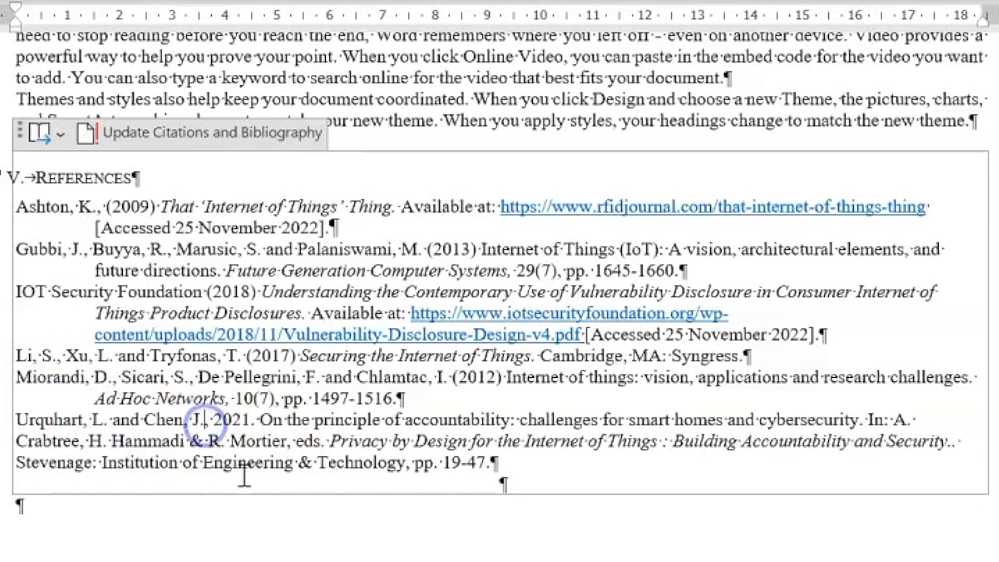
pyautogui.write('(')
pyautogui.press('Delete')
pyautogui.press('Delete')
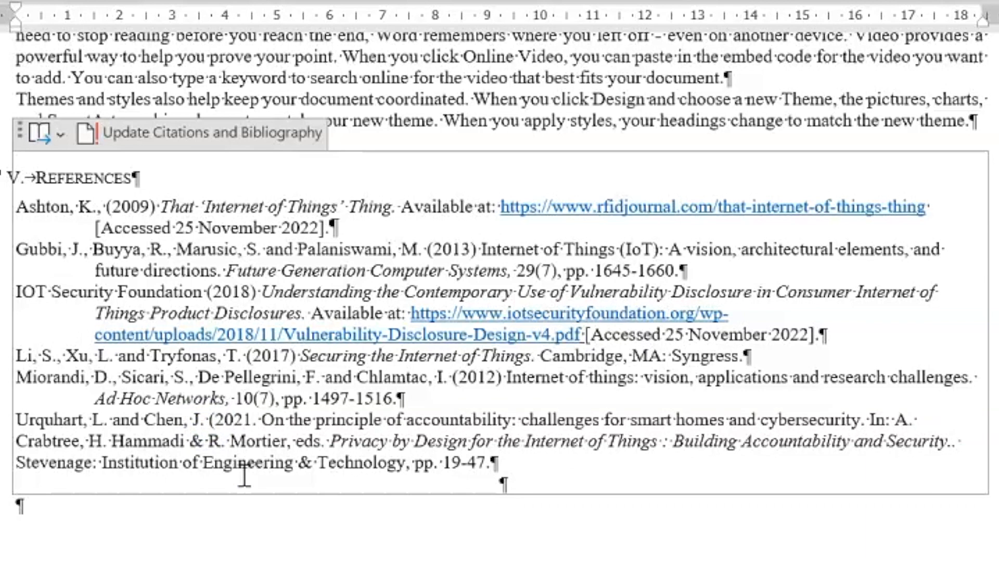
pyautogui.write(')')
pyautogui.press('Delete')
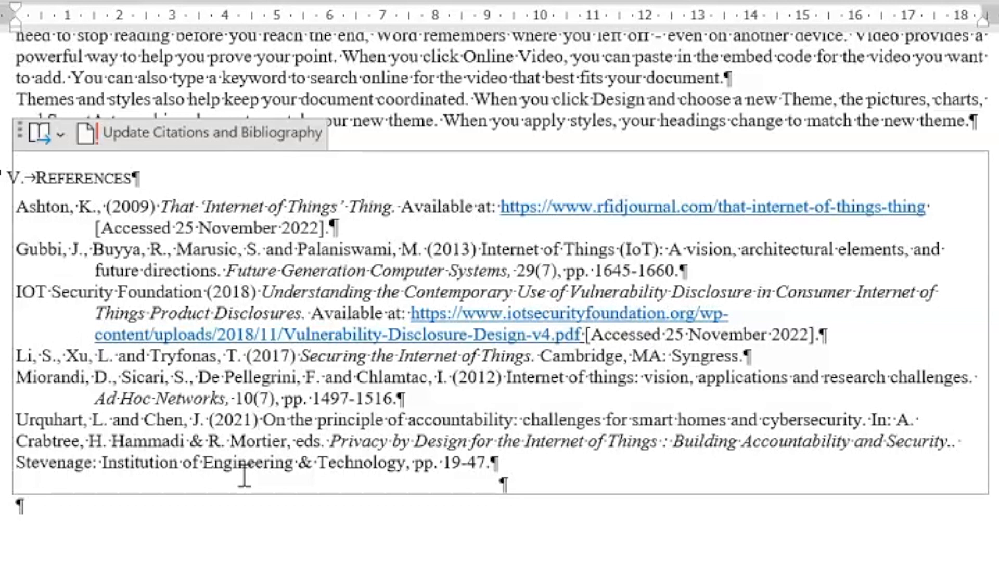
# Replace the ampersand before R. Mortier with 'and' and give the Urquhart entry a hanging indent
pyautogui.click(191, 441)
pyautogui.press('Delete')
pyautogui.write('and')
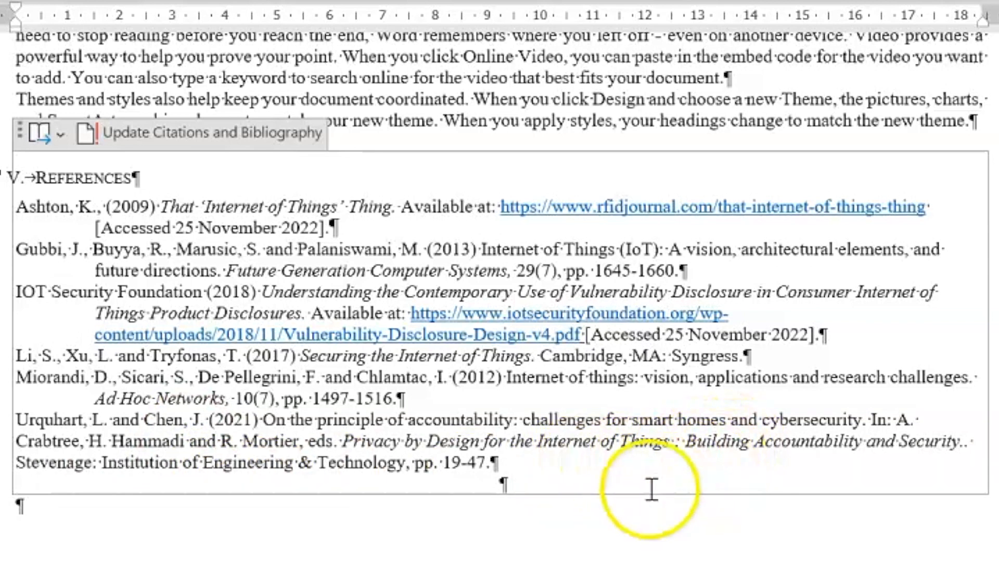
pyautogui.click(465, 462)
pyautogui.moveTo(465, 462); pyautogui.dragTo(28, 441)
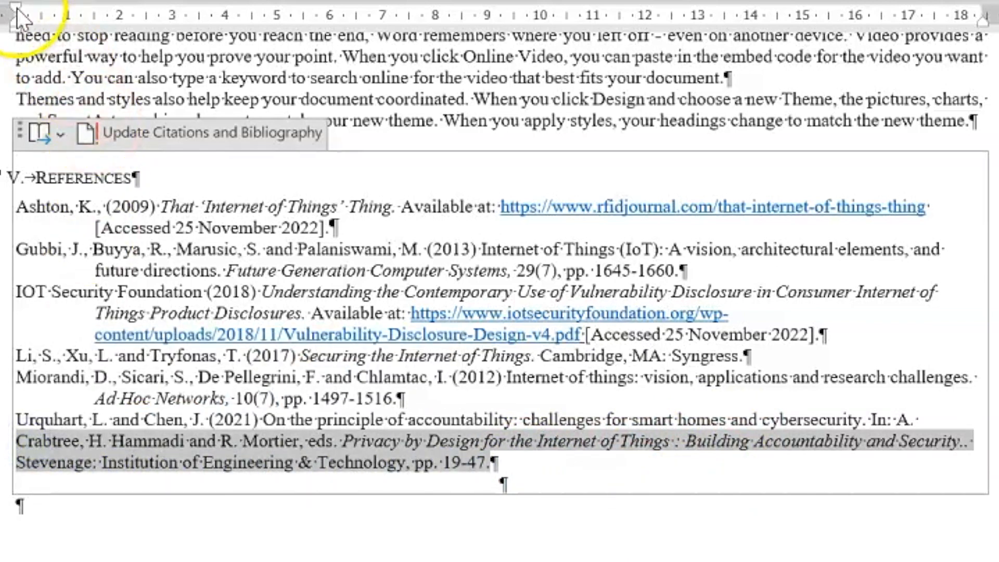
pyautogui.moveTo(15, 21); pyautogui.dragTo(94, 22)
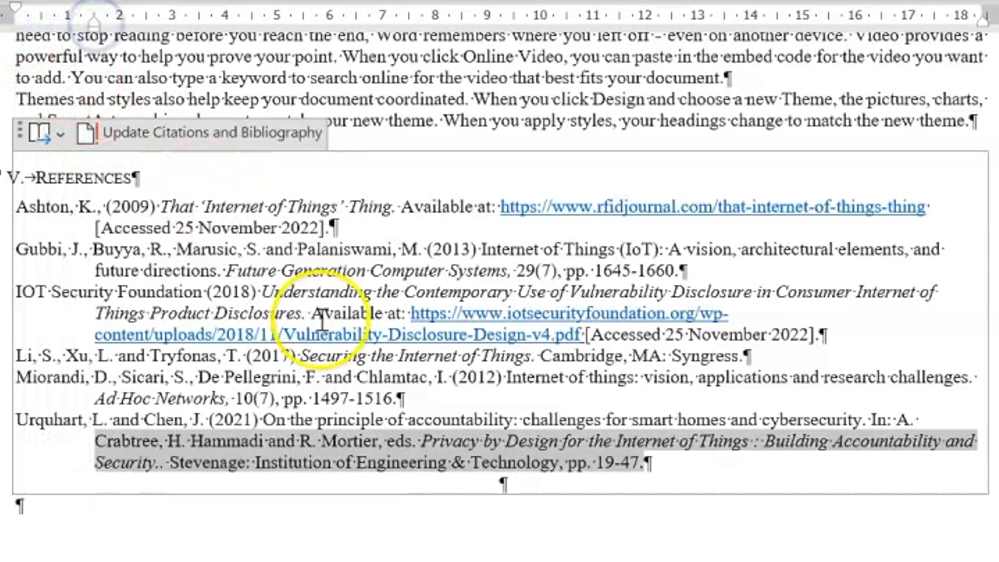
pyautogui.click(520, 549)
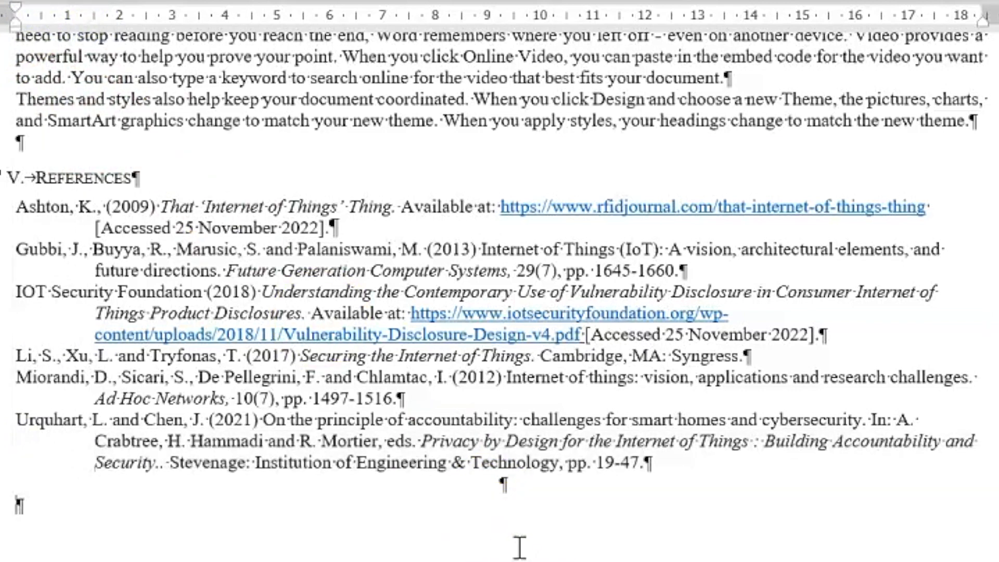